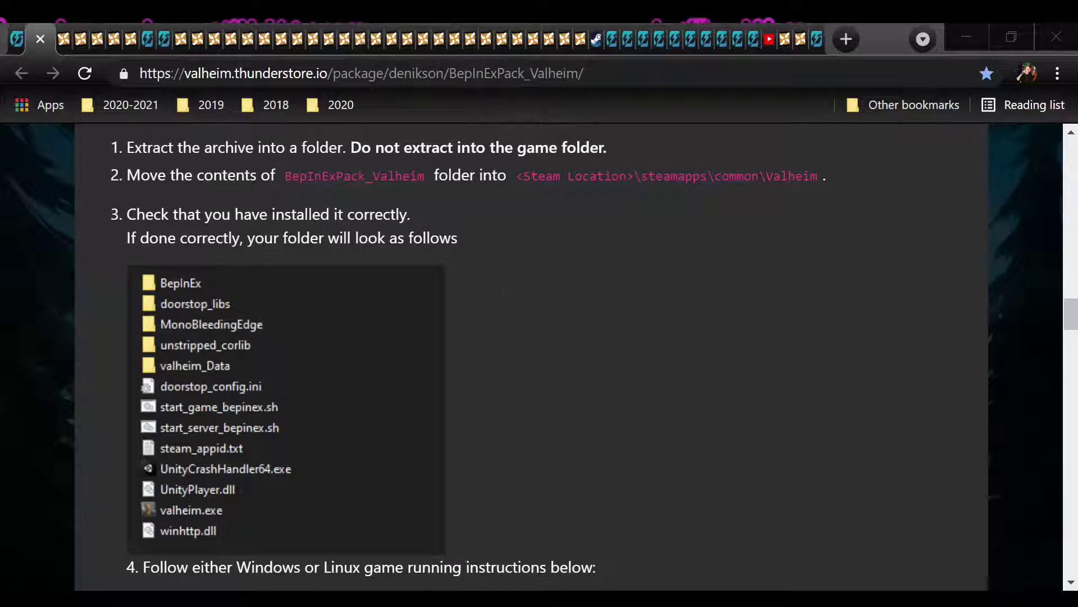
- Switch to Steam and open the properties of Valheim from the game library
mouse_move(493, 598)
click(494, 528)
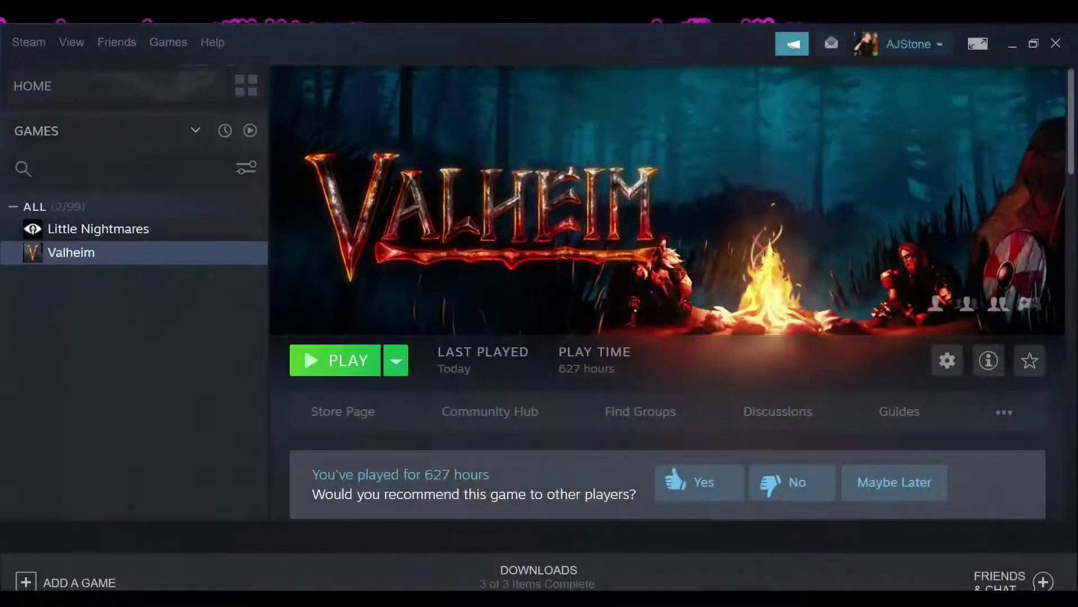
click(116, 254)
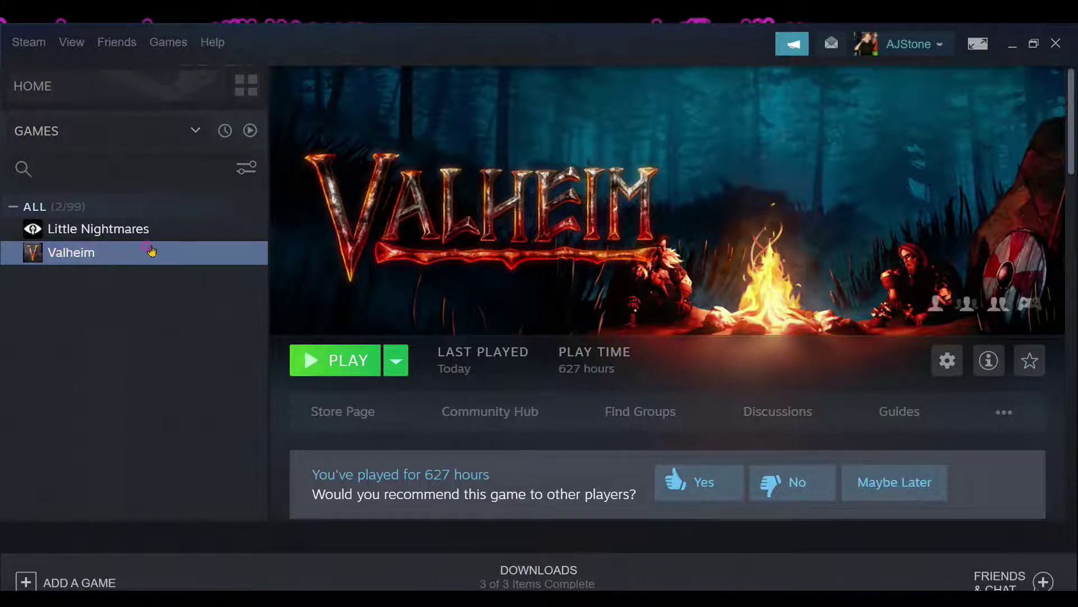
right_click(190, 256)
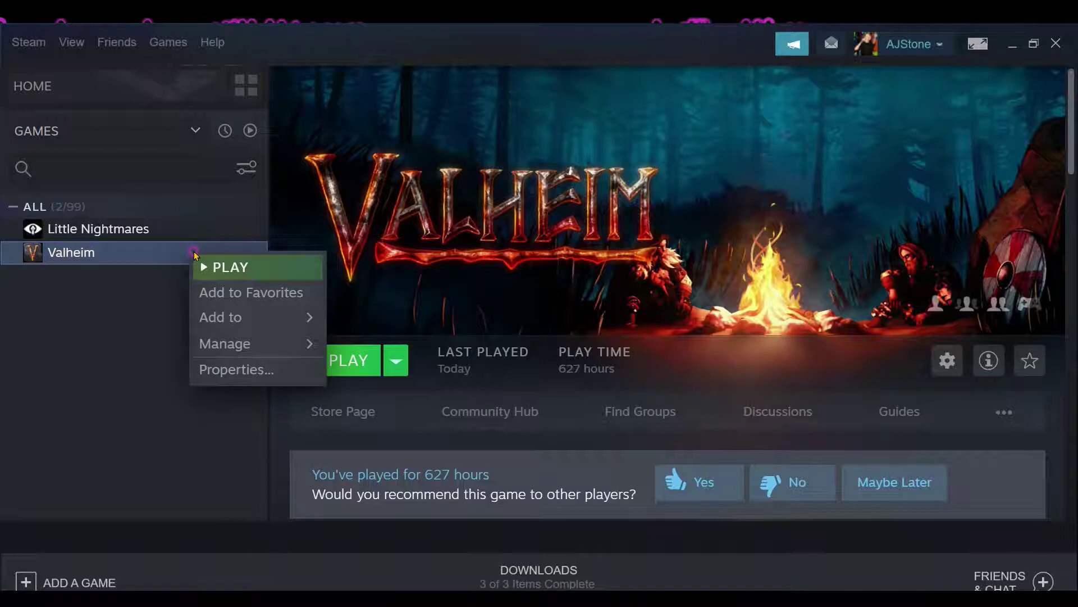
click(215, 370)
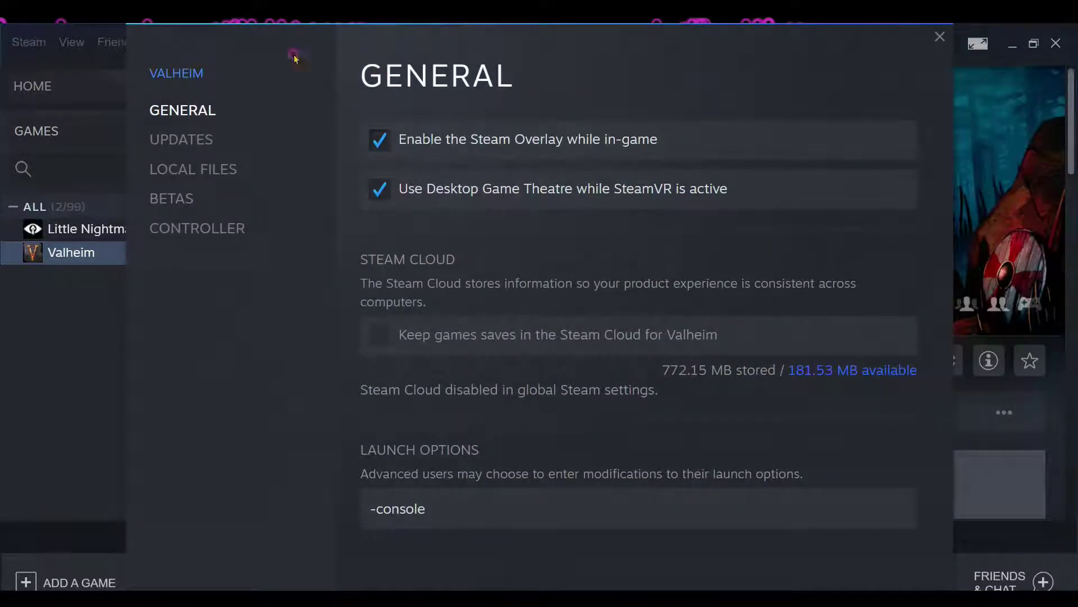
- Browse Valheim's local files to open its installation folder in File Explorer
click(182, 175)
click(745, 141)
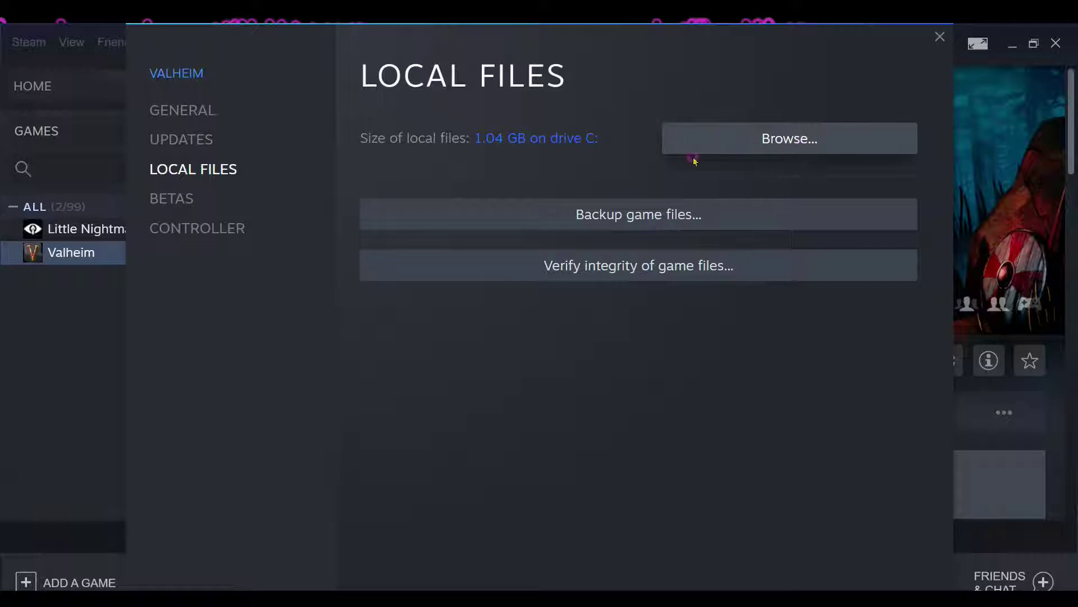
click(770, 144)
click(600, 83)
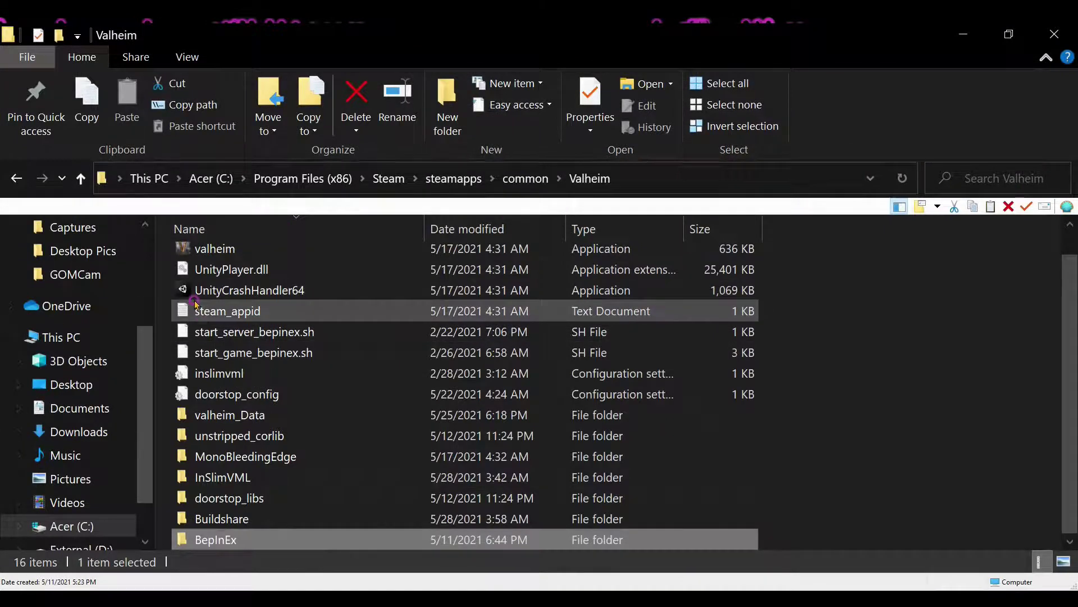
- Minimize the Valheim folder and Steam windows and close the game's properties to return to the BepInExPack page in Chrome
click(963, 37)
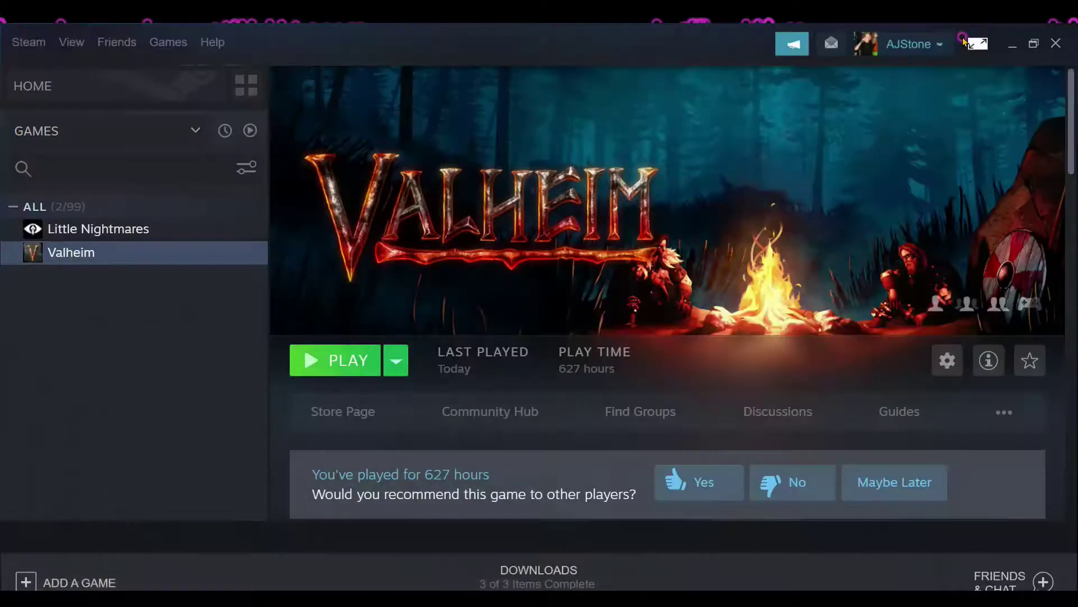
click(1011, 45)
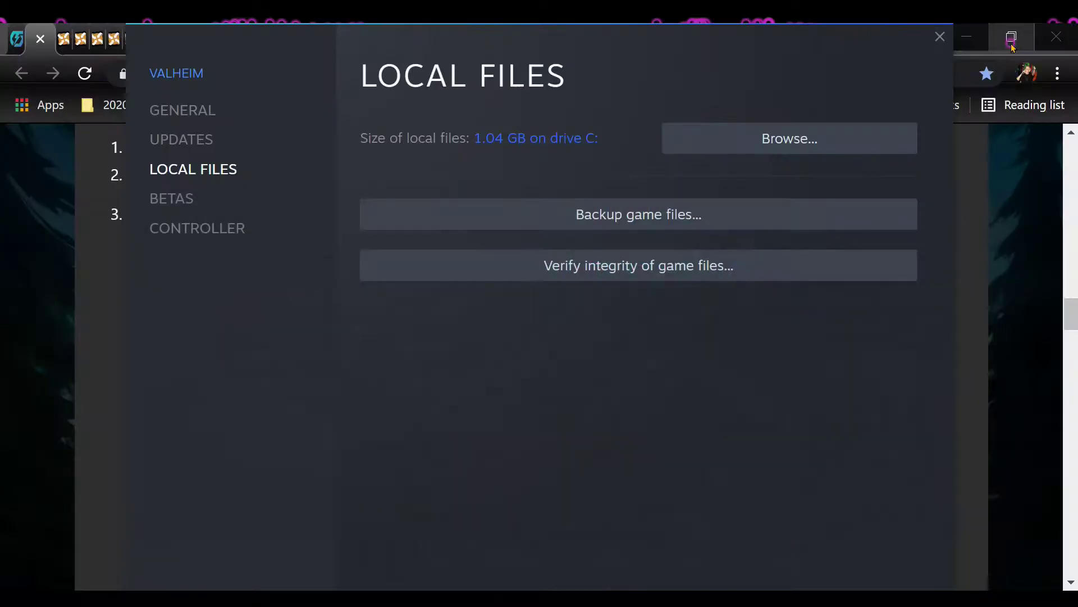
click(940, 36)
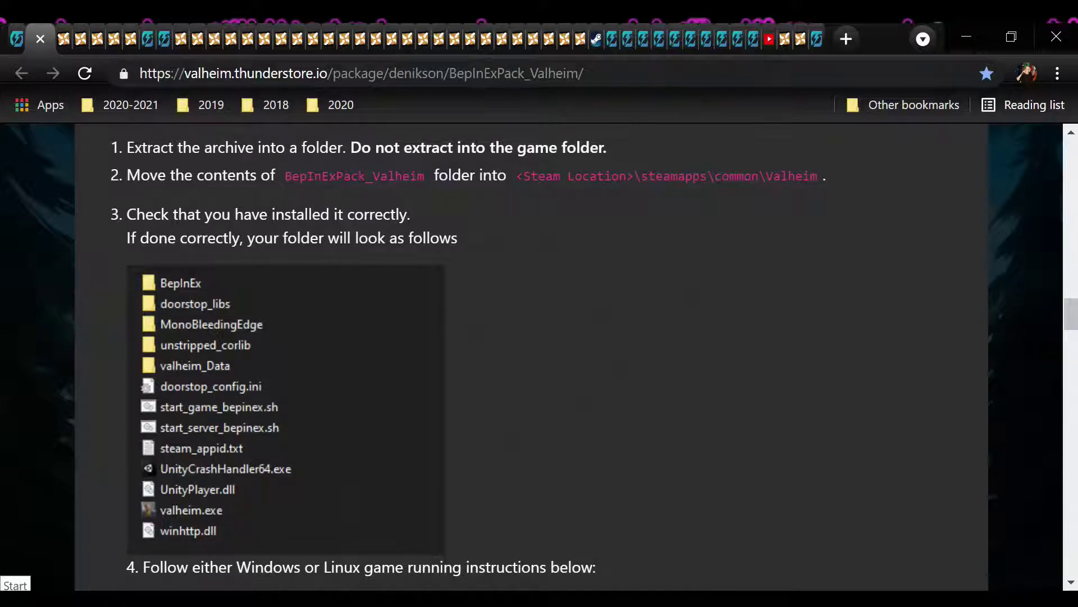
- Switch to the Jotunn folder in File Explorer, move up to its parent Mods folder and minimize that window
click(11, 599)
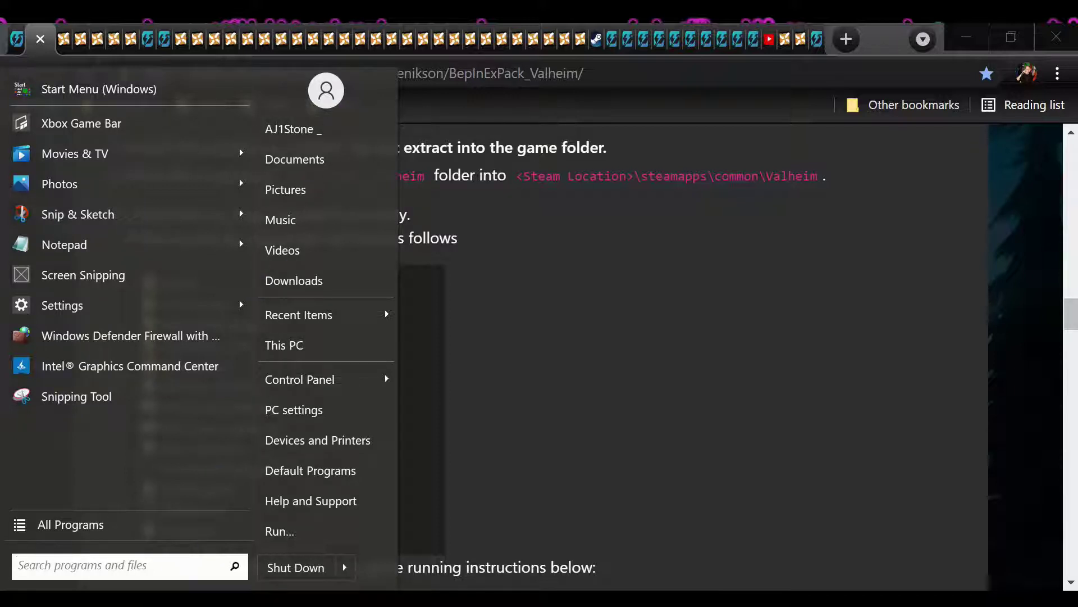
click(531, 599)
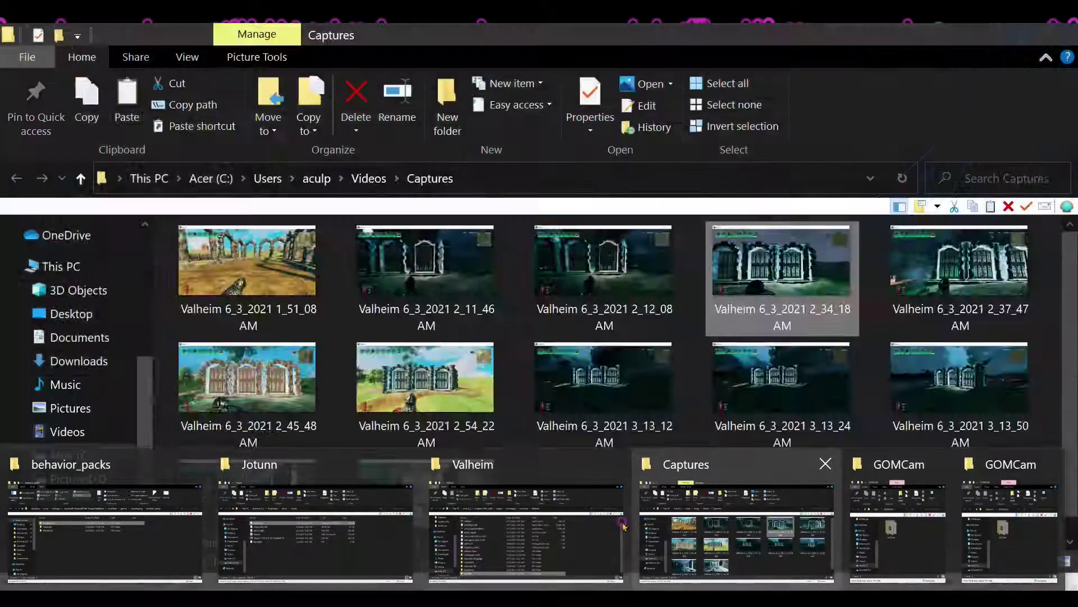
mouse_move(573, 550)
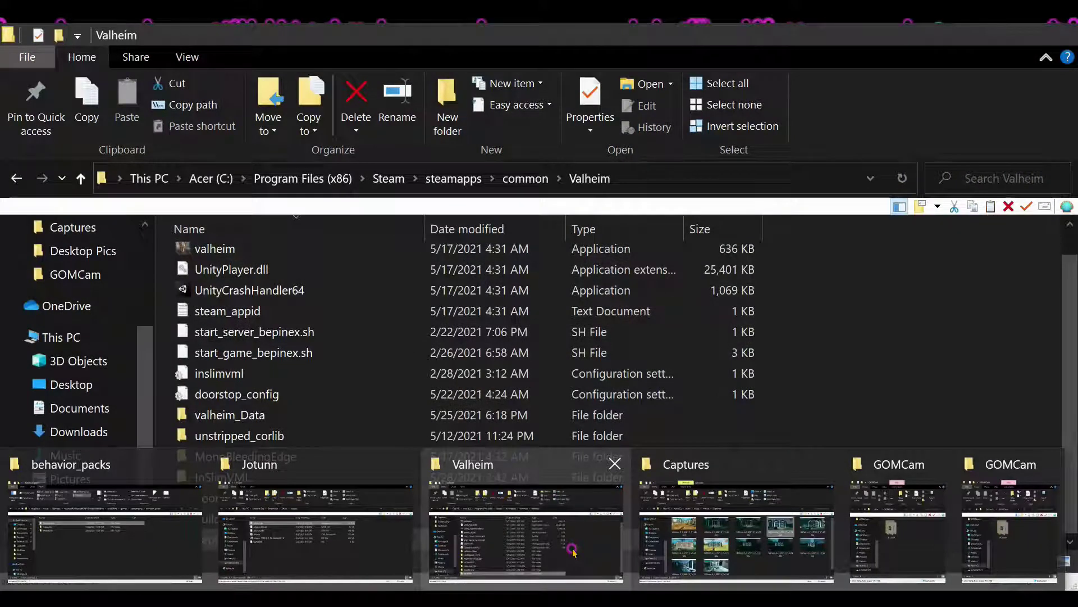
click(390, 551)
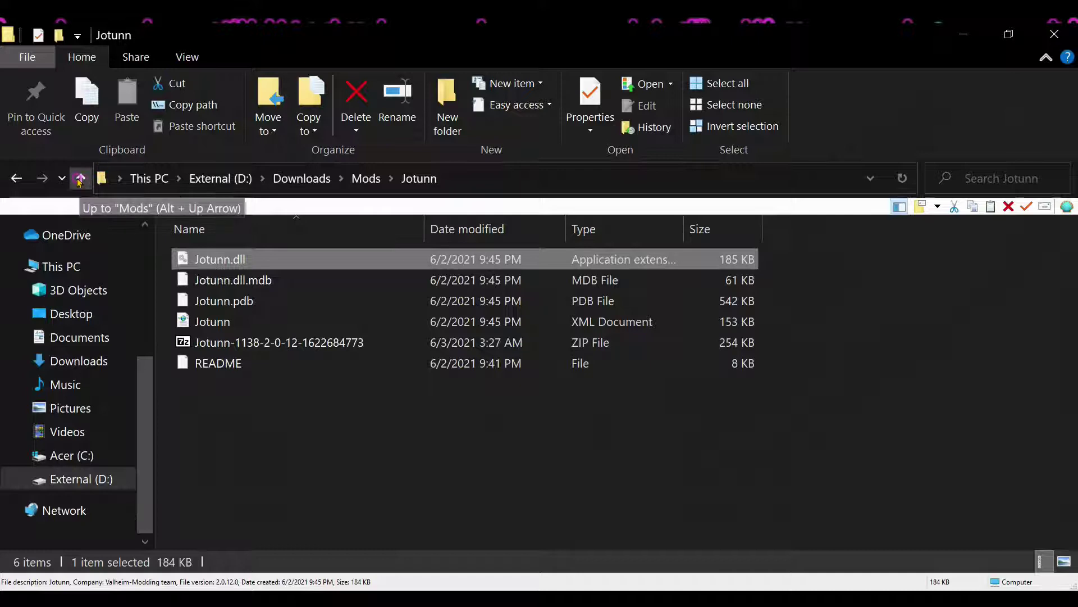
click(79, 181)
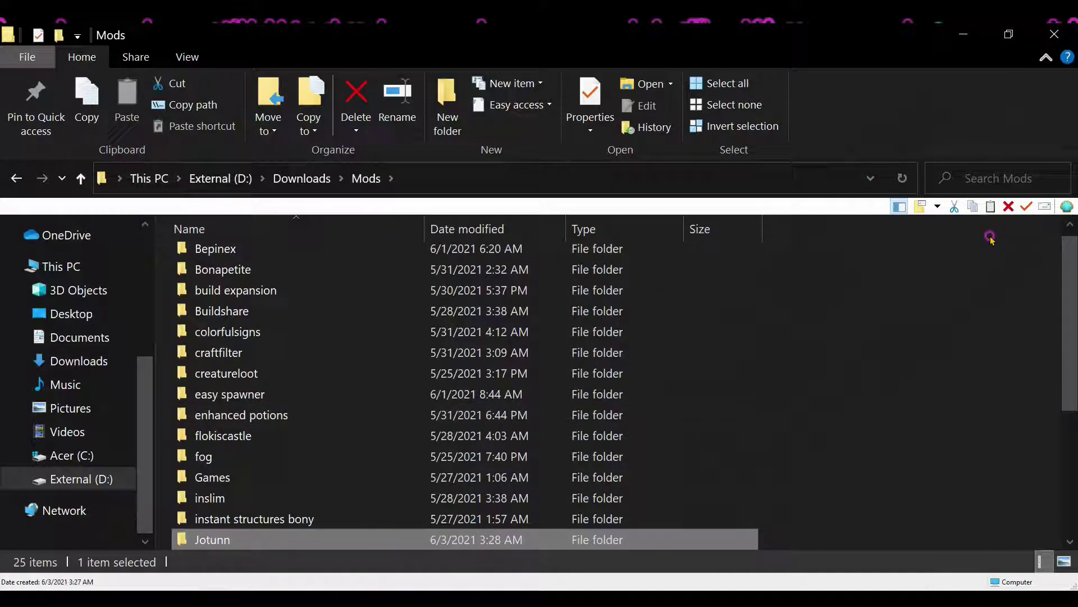
click(963, 34)
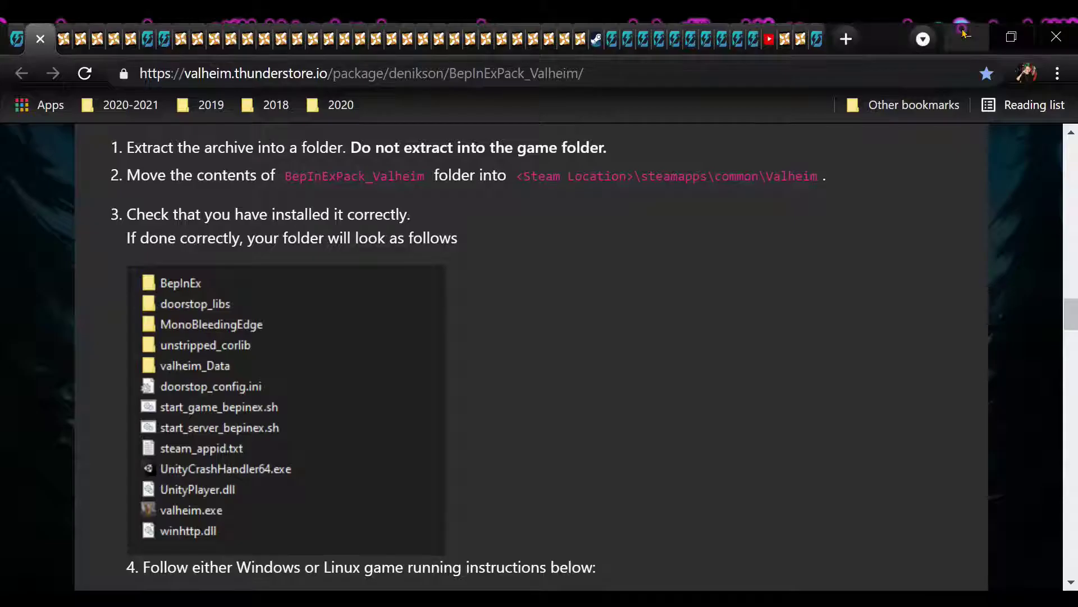
- Close the Captures folder window and both GOMCam folder windows
mouse_move(81, 569)
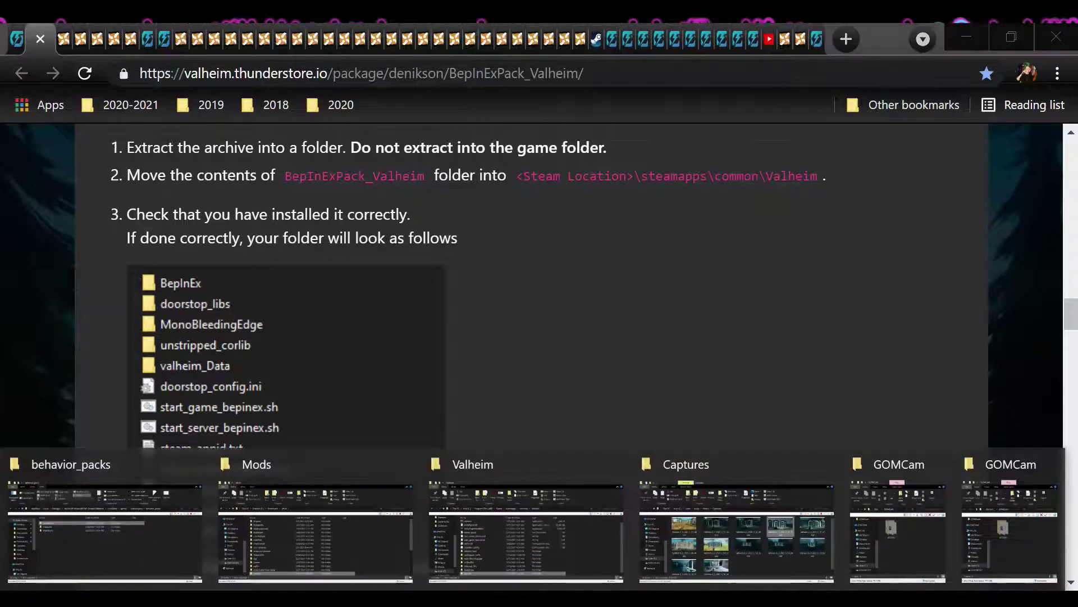
mouse_move(347, 511)
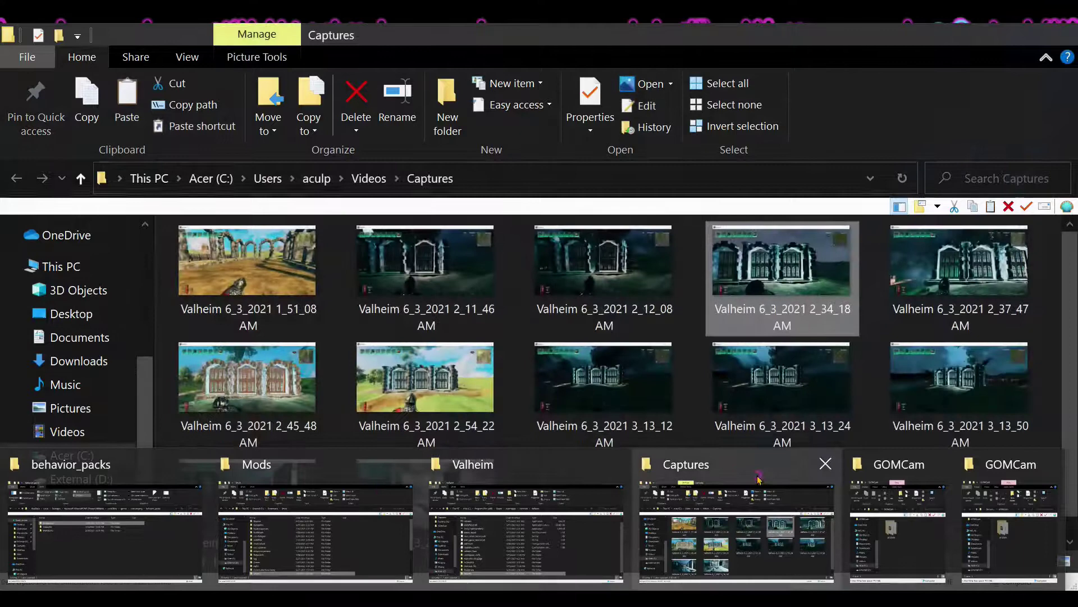
click(823, 463)
click(725, 462)
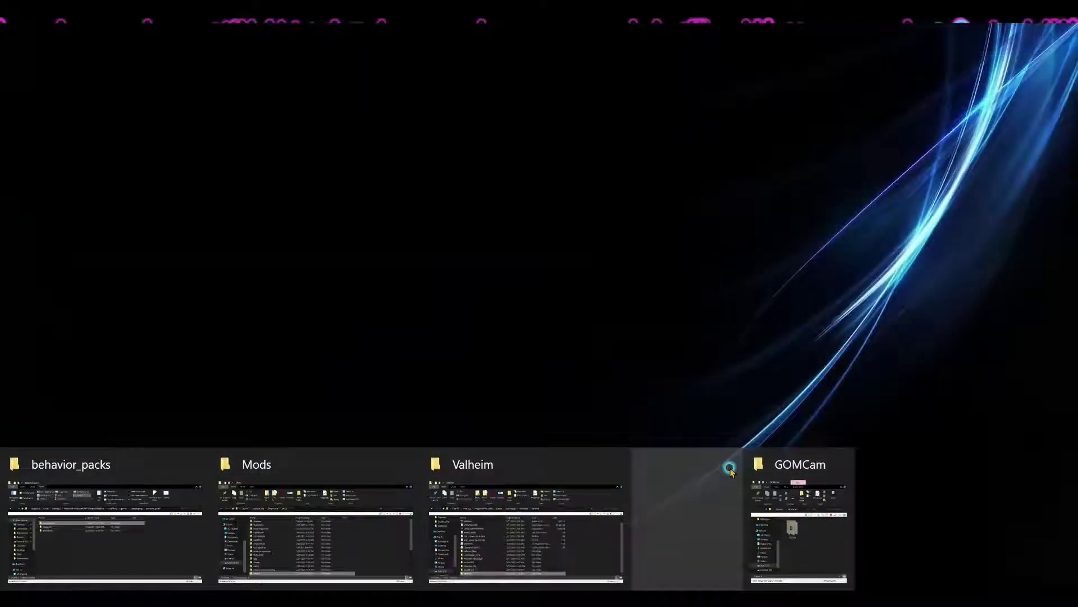
click(733, 462)
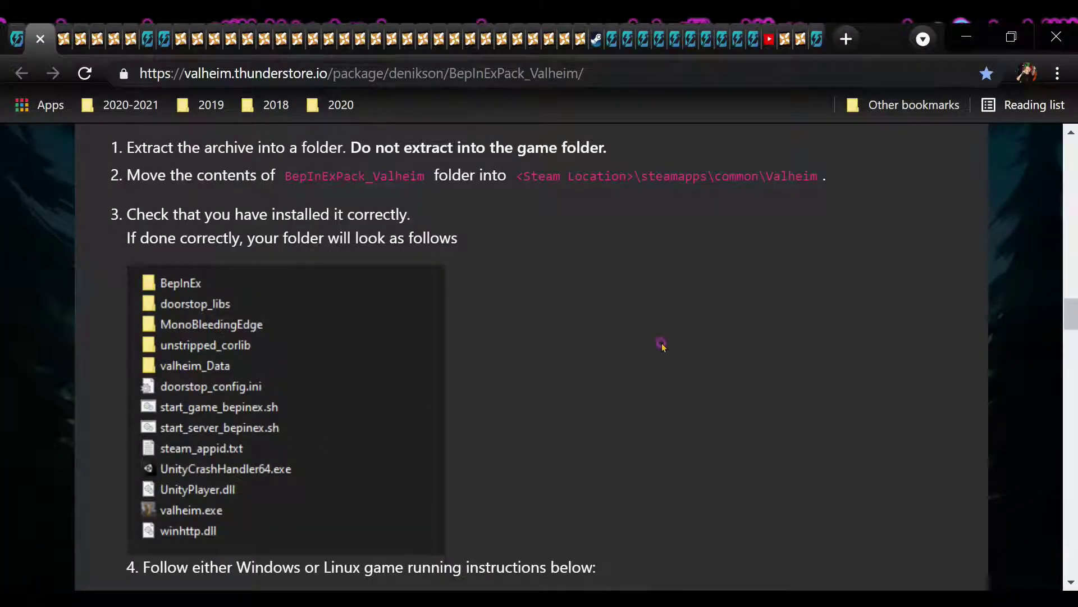
- Review the BepInExPack Valheim readme, including the pack's contents, installation instructions and the expected game folder layout
scroll(633, 324, up, 10)
scroll(609, 296, up, 14)
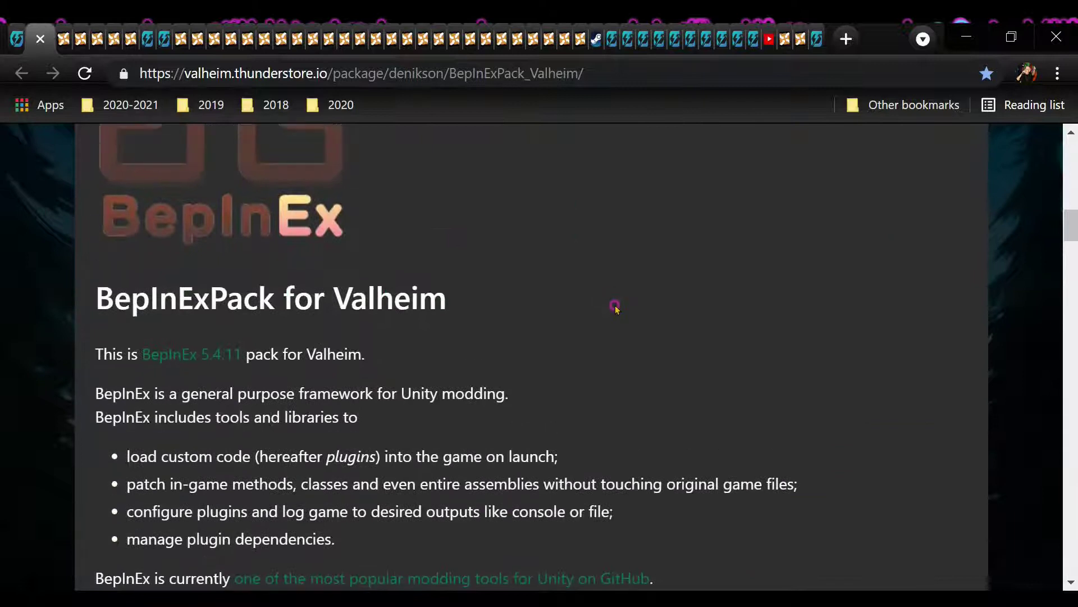
scroll(611, 306, down, 7)
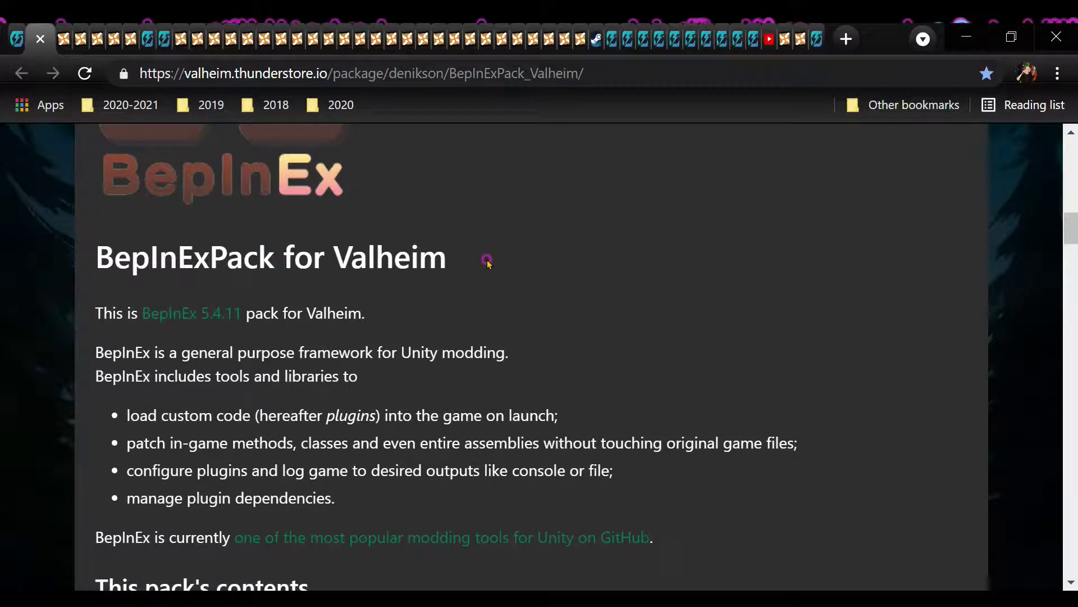
scroll(487, 261, down, 6)
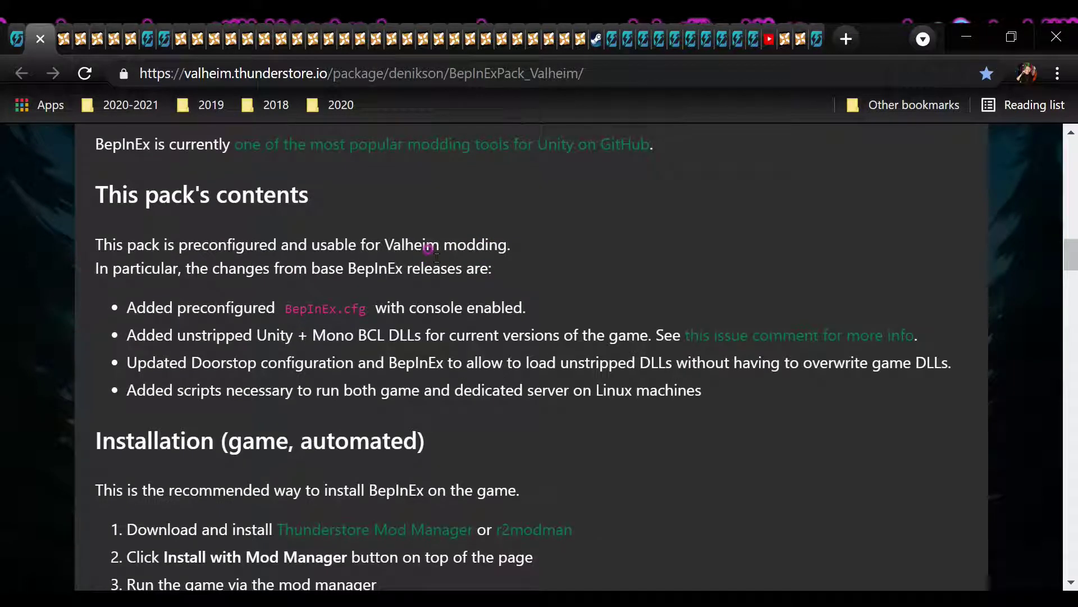
scroll(435, 259, down, 12)
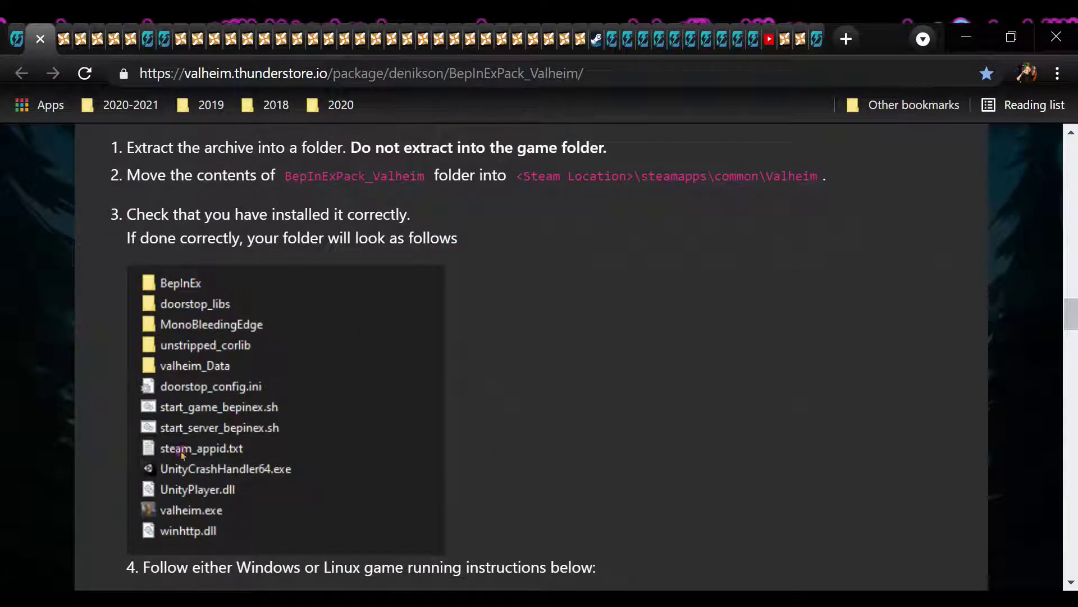
scroll(239, 368, down, 2)
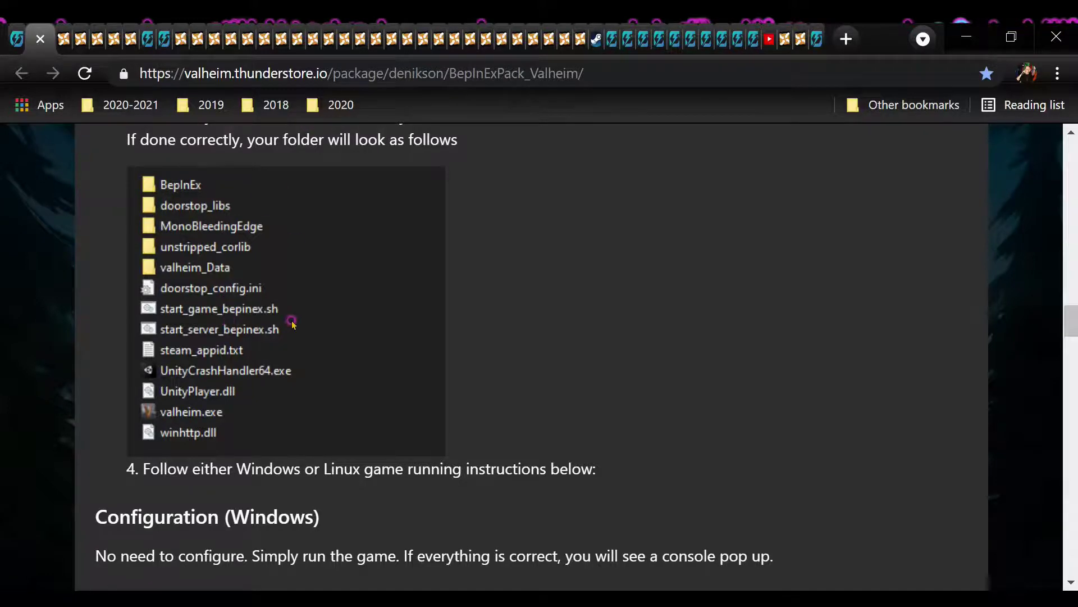
scroll(294, 320, up, 6)
scroll(296, 321, up, 8)
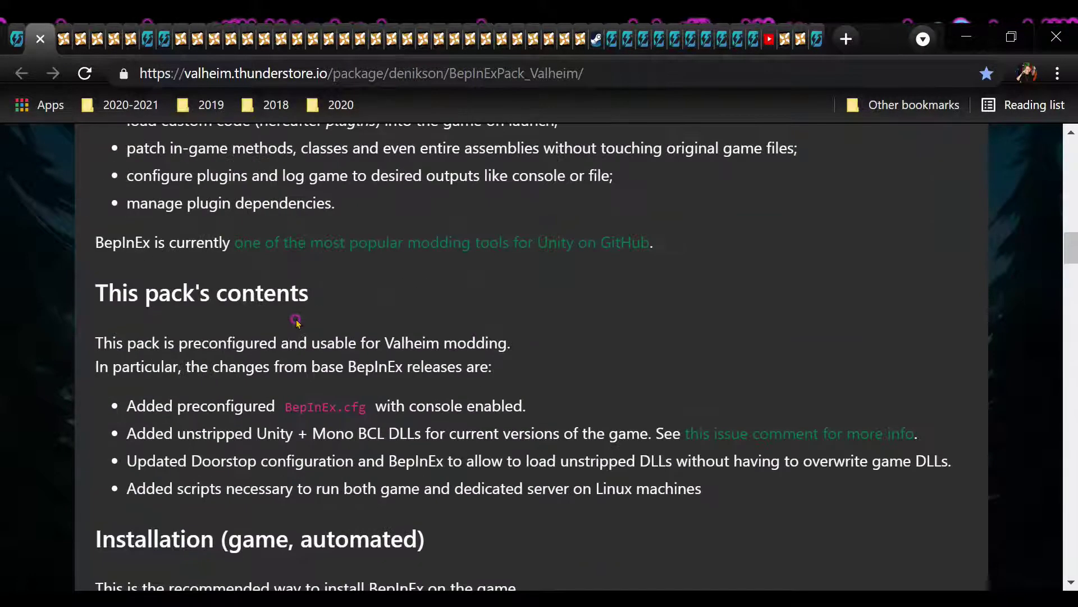
scroll(318, 297, up, 9)
scroll(318, 297, down, 7)
scroll(319, 296, down, 4)
- Start the manual download of BepInExPack Valheim and change the save location from Jotunn to the Mods folder
scroll(317, 293, up, 12)
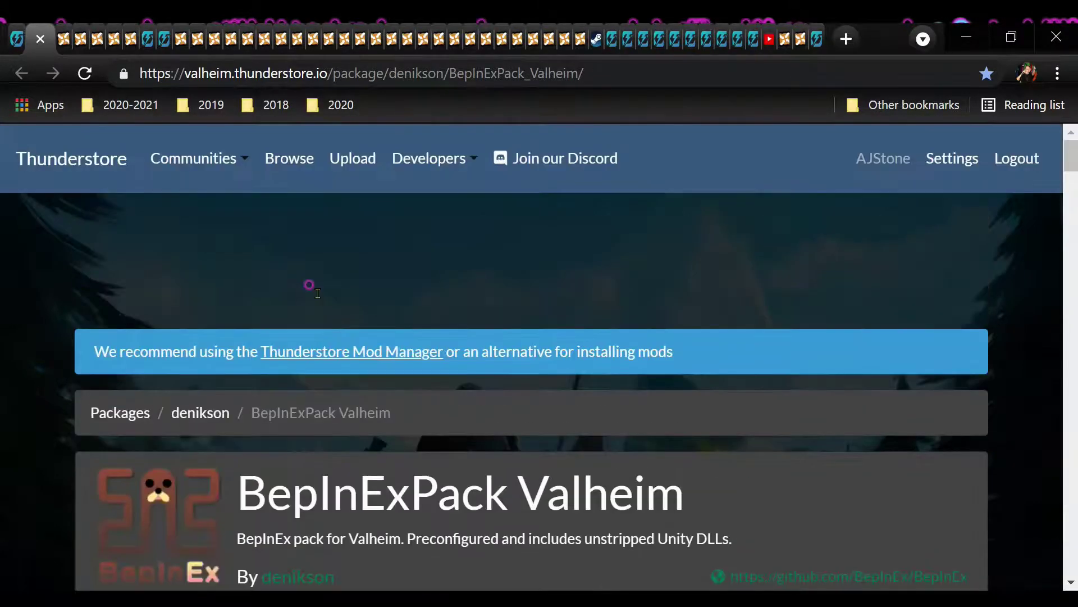
scroll(349, 287, down, 5)
scroll(472, 272, down, 6)
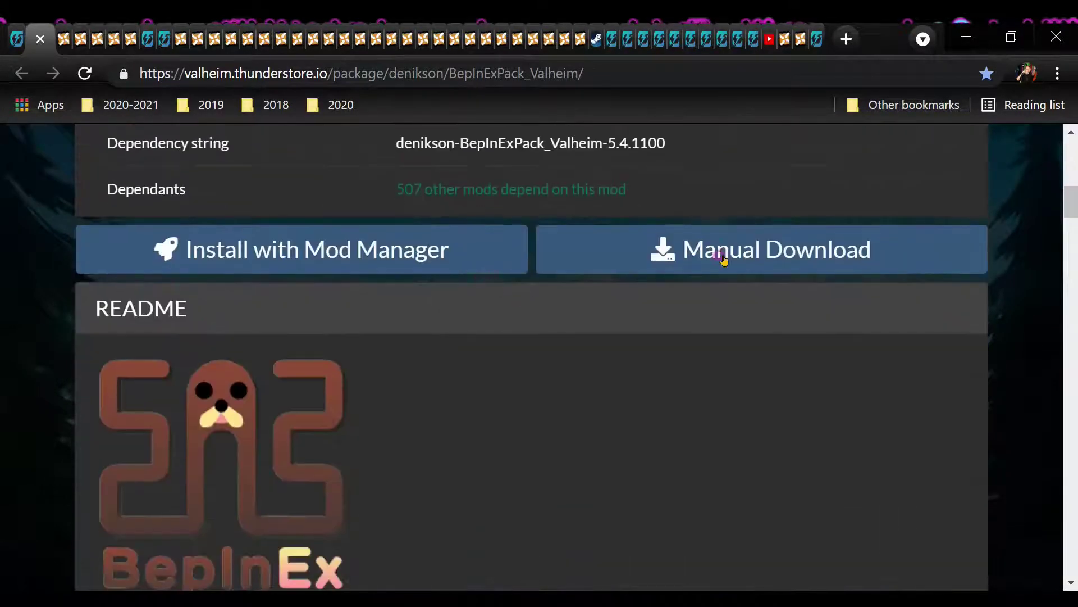
click(744, 244)
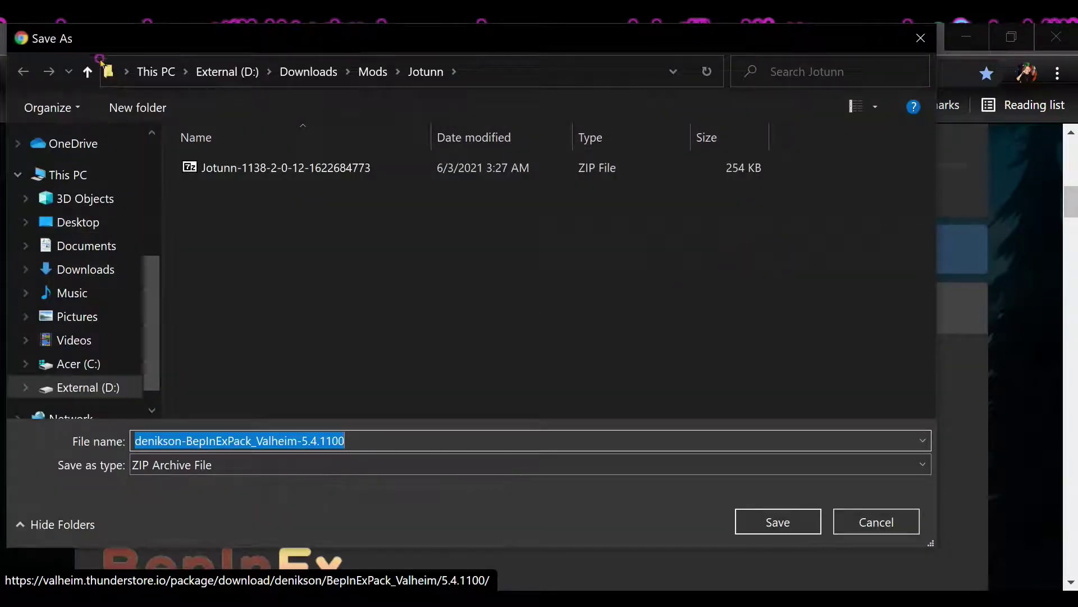
click(87, 72)
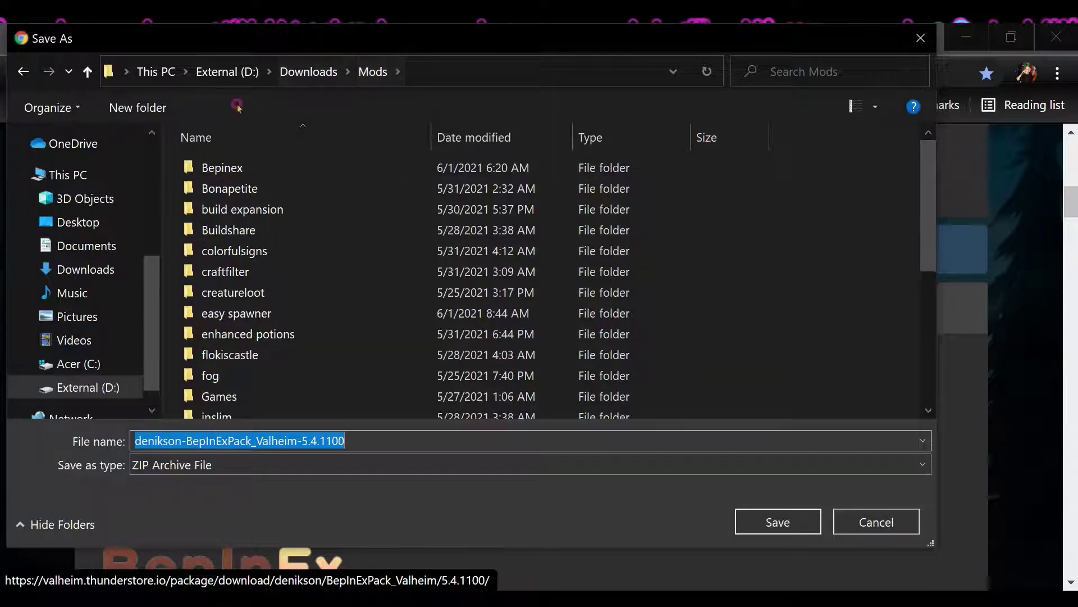
click(87, 71)
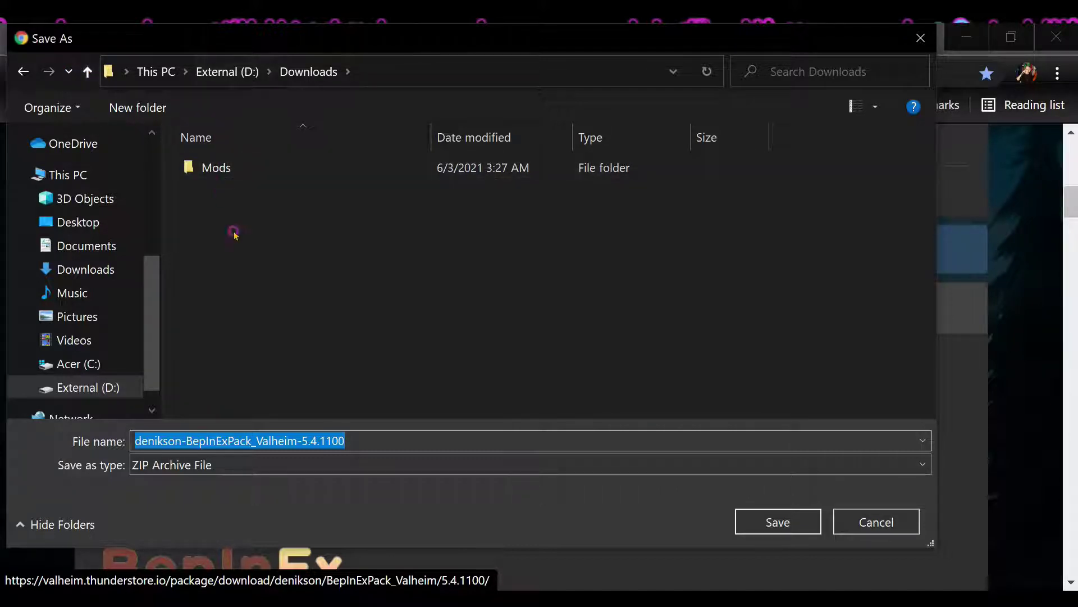
click(313, 244)
right_click(313, 244)
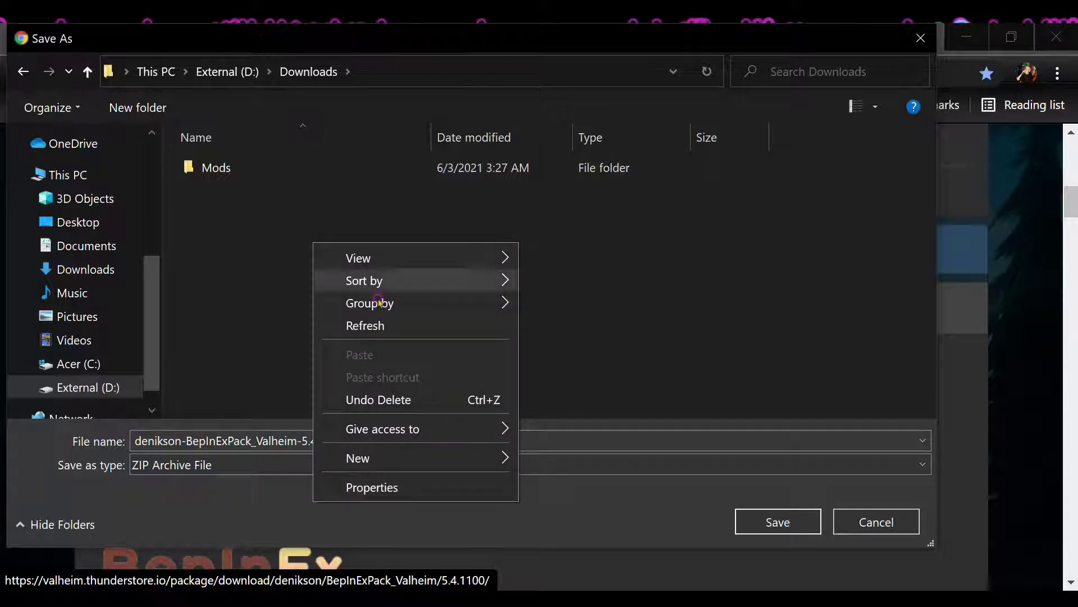
mouse_move(411, 450)
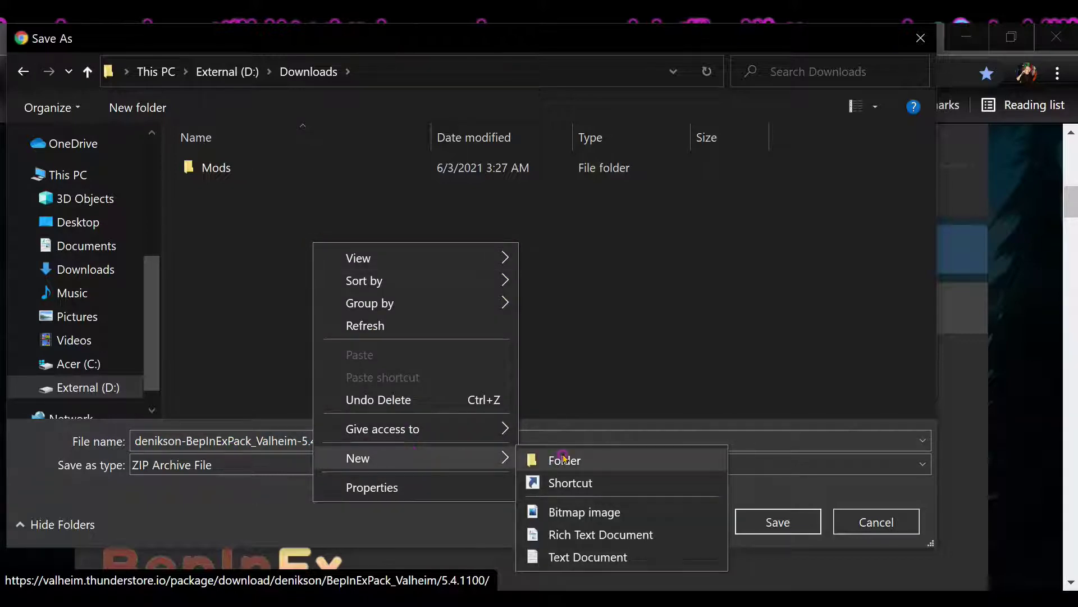
click(216, 194)
double_click(208, 167)
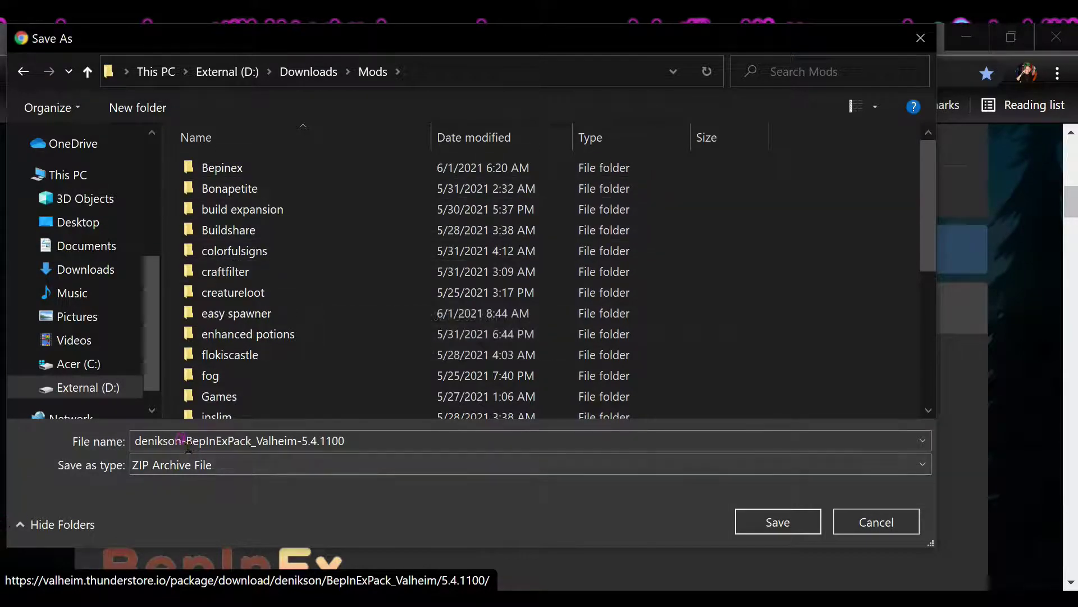
- Open the Bepinex folder inside Mods as the save location for the BepInExPack Valheim archive
double_click(214, 441)
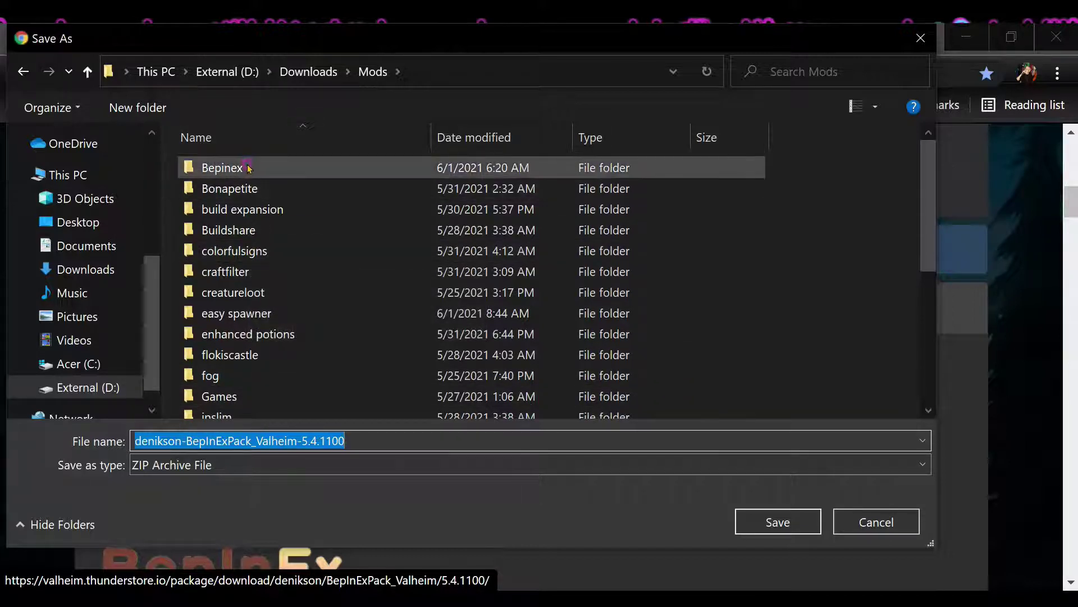
right_click(786, 228)
mouse_move(842, 441)
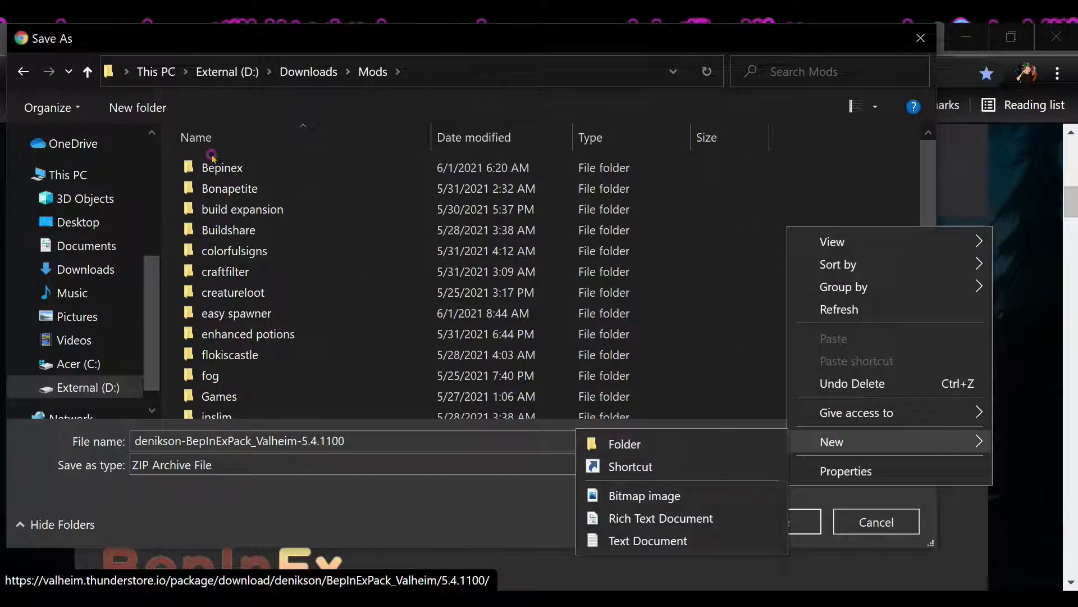
click(710, 170)
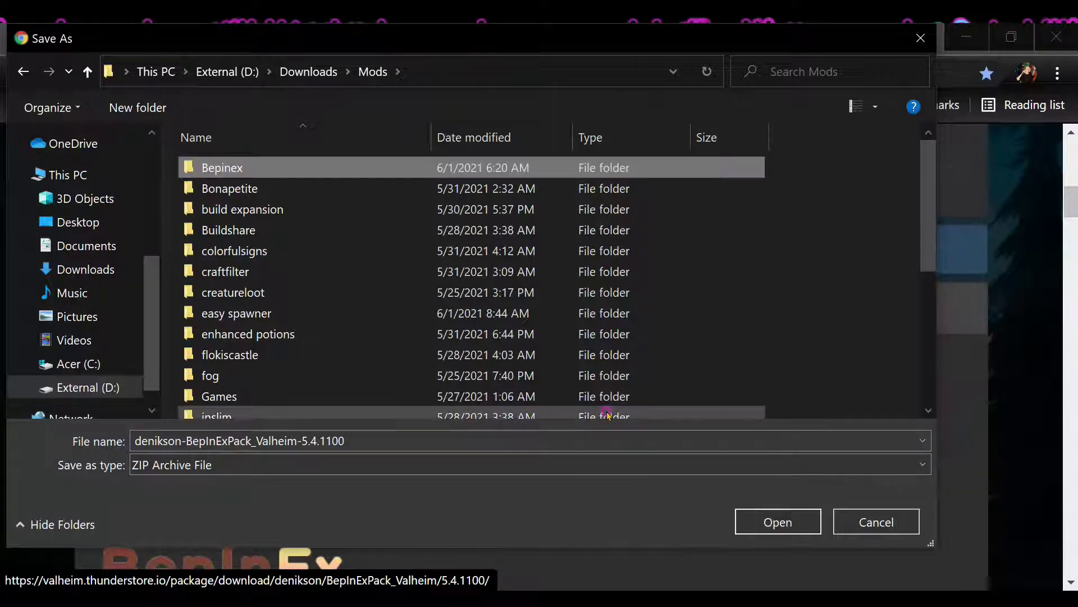
double_click(267, 167)
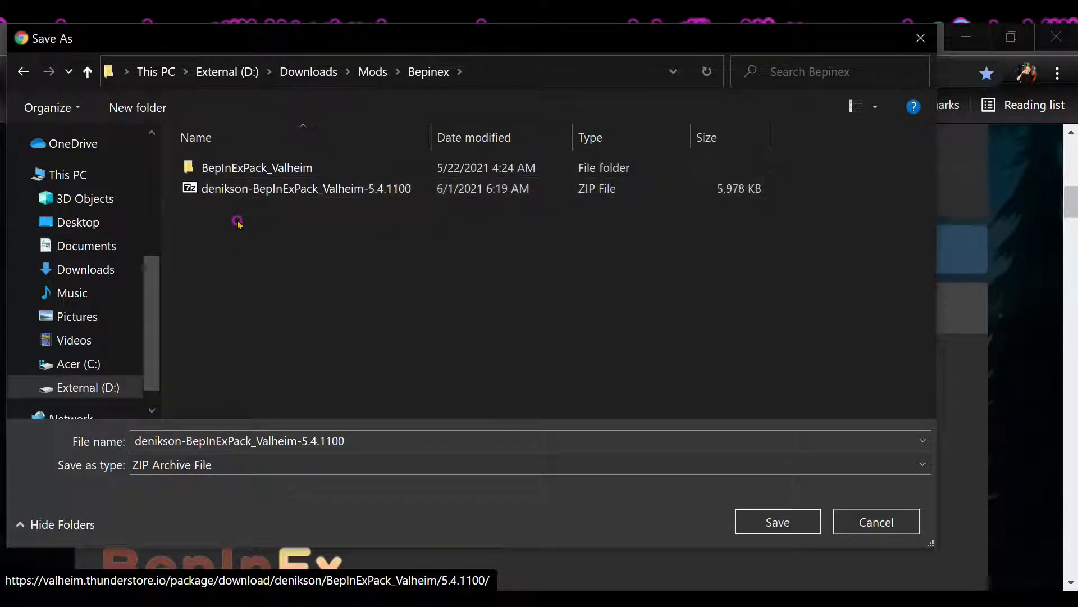
- Extract the denikson-BepInExPack_Valheim-5.4.1100 archive in place within the Bepinex folder using 7-Zip
right_click(250, 188)
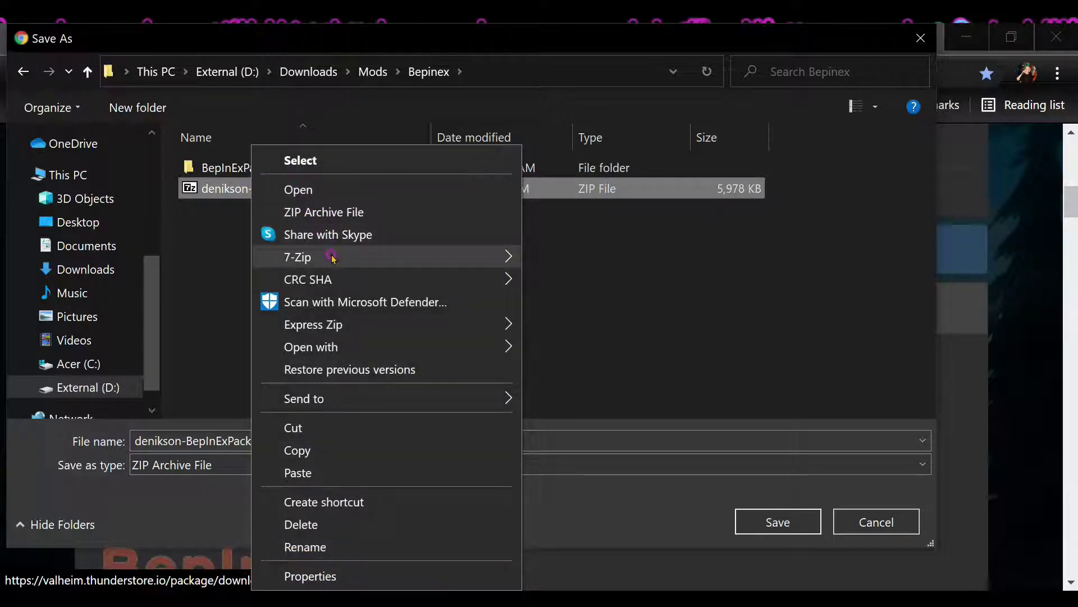
mouse_move(332, 257)
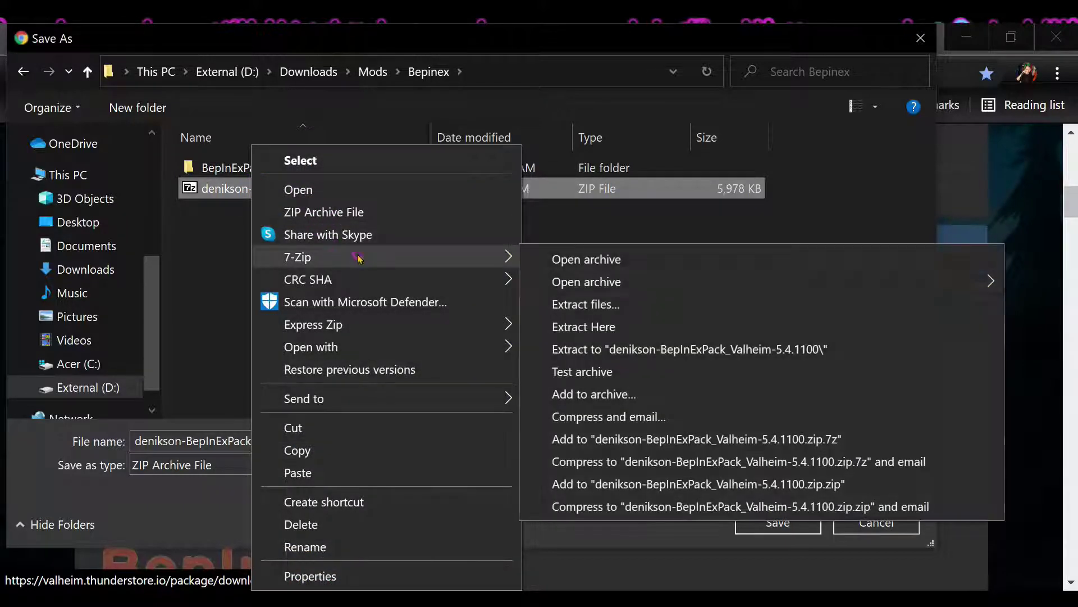
click(594, 328)
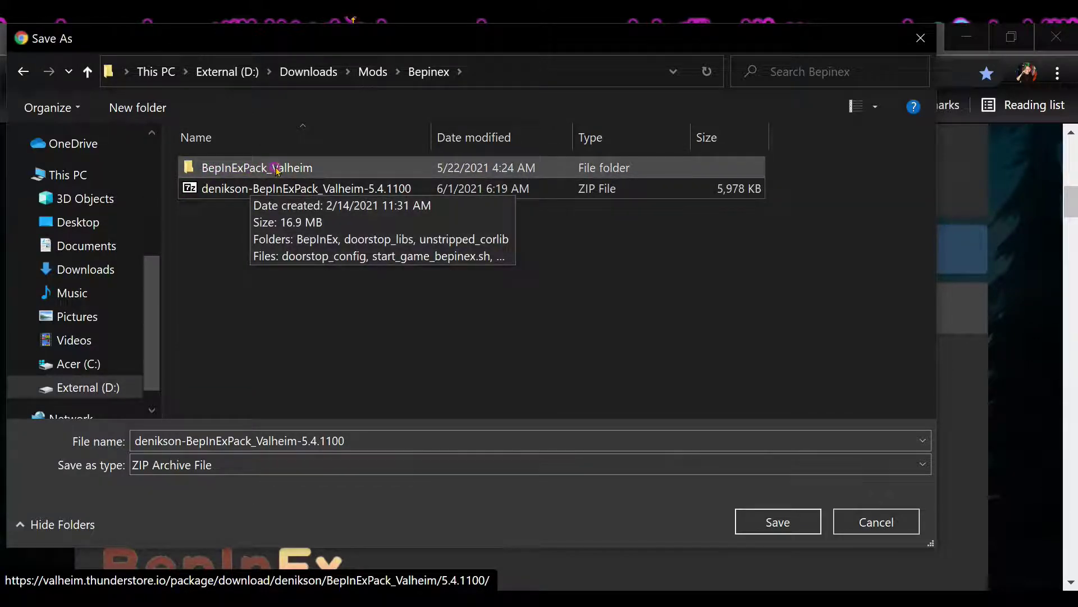
- Try to save the download over the existing archive in the Bepinex folder, decline the replacement and cancel saving
click(778, 522)
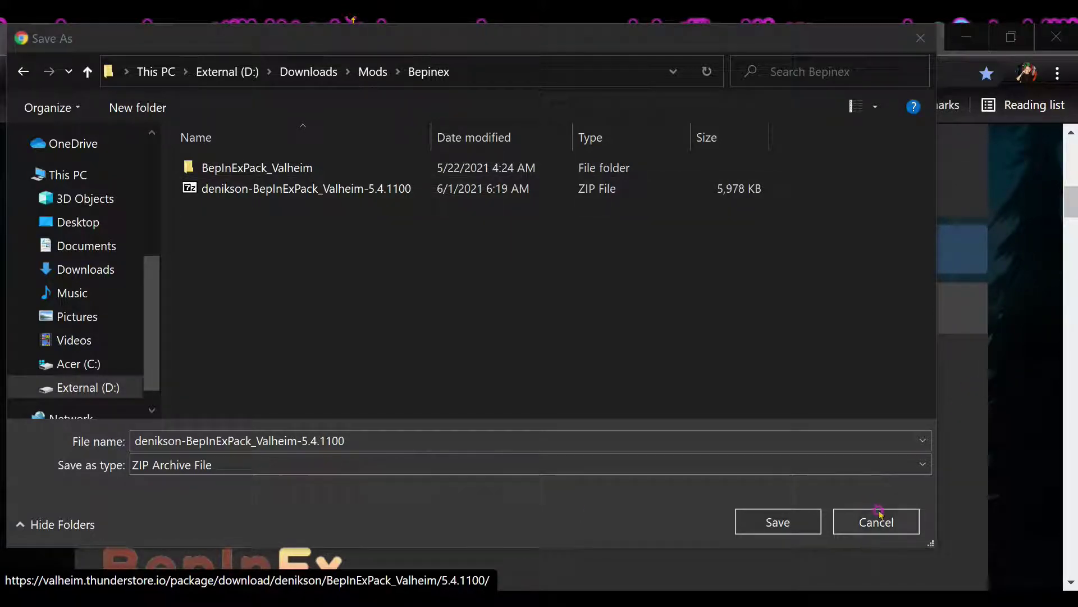
click(962, 358)
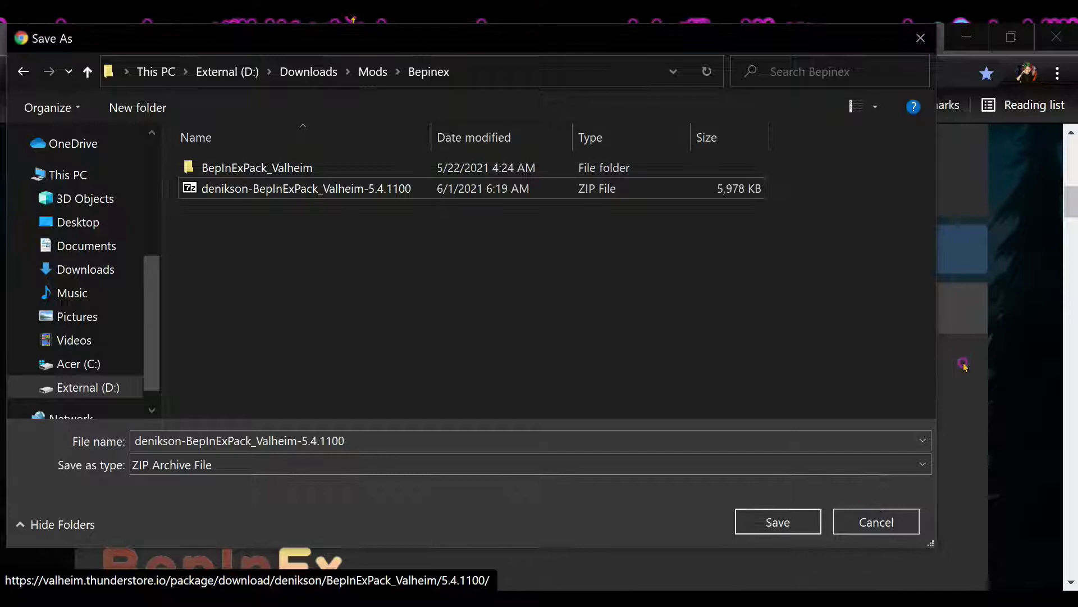
click(877, 522)
- Review the readme's manual installation instructions for extracting the archive and moving the BepInExPack_Valheim contents
scroll(393, 348, down, 10)
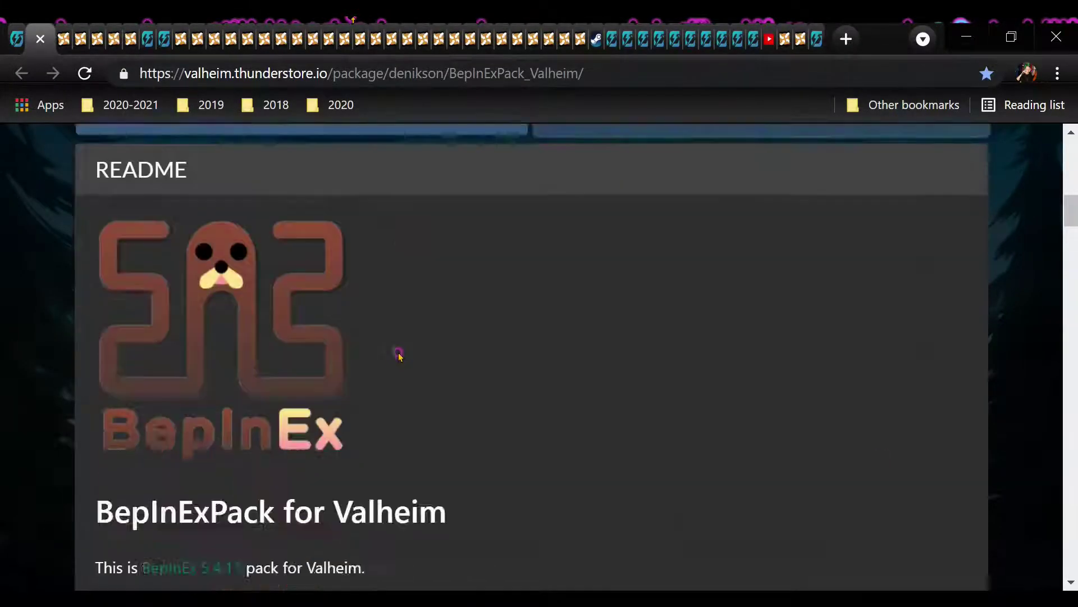
scroll(362, 336, up, 2)
scroll(353, 336, down, 8)
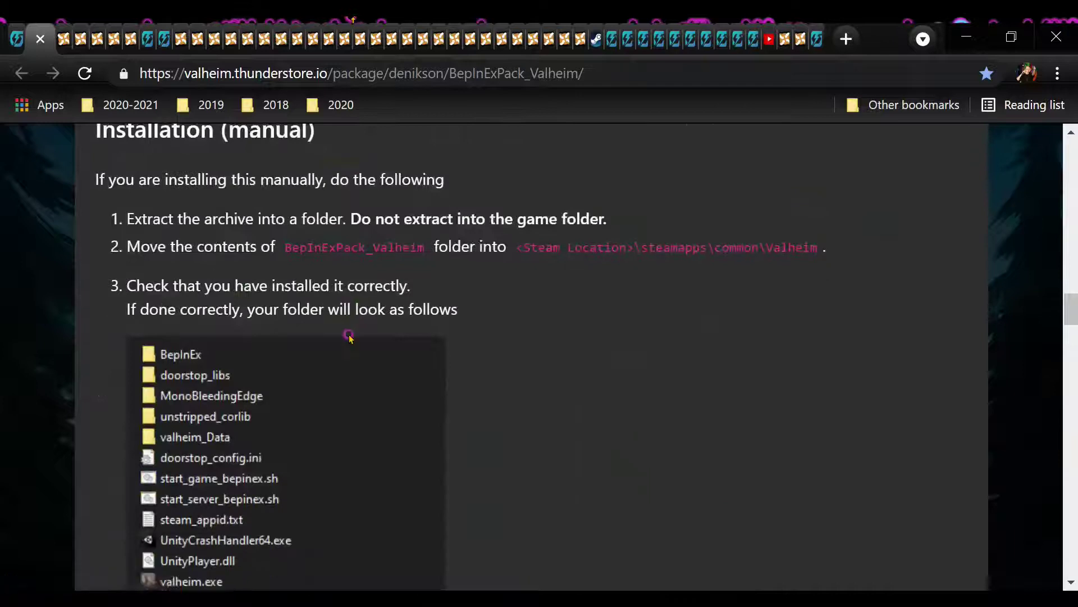
scroll(349, 336, up, 1)
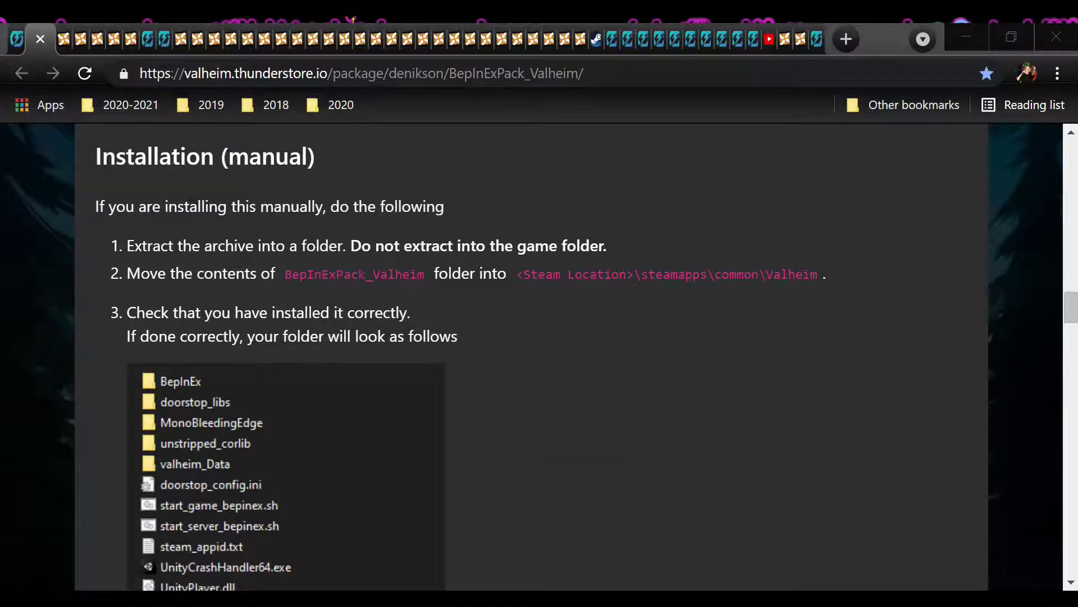
- Switch to the Mods folder in File Explorer, open Bepinex and copy all of its files and folders
click(373, 559)
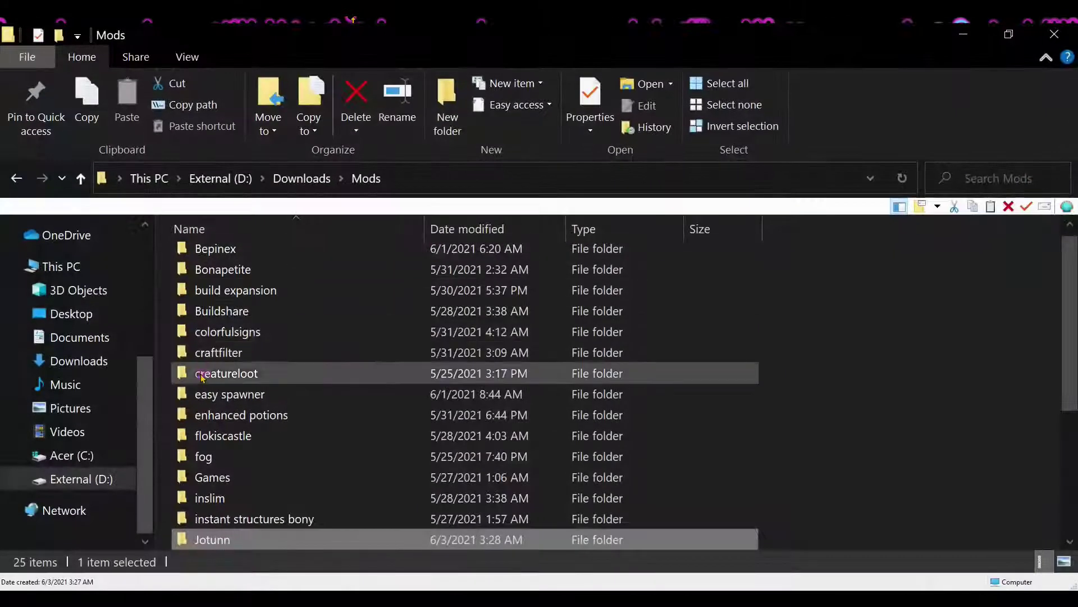
scroll(217, 250, up, 1)
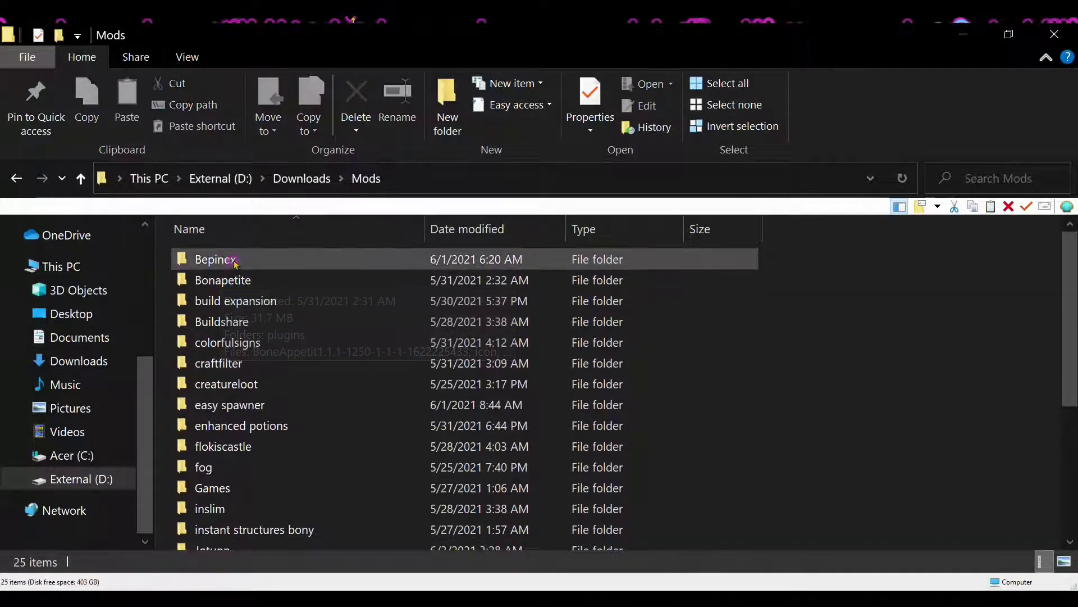
double_click(235, 262)
drag(254, 379, 228, 251)
right_click(327, 281)
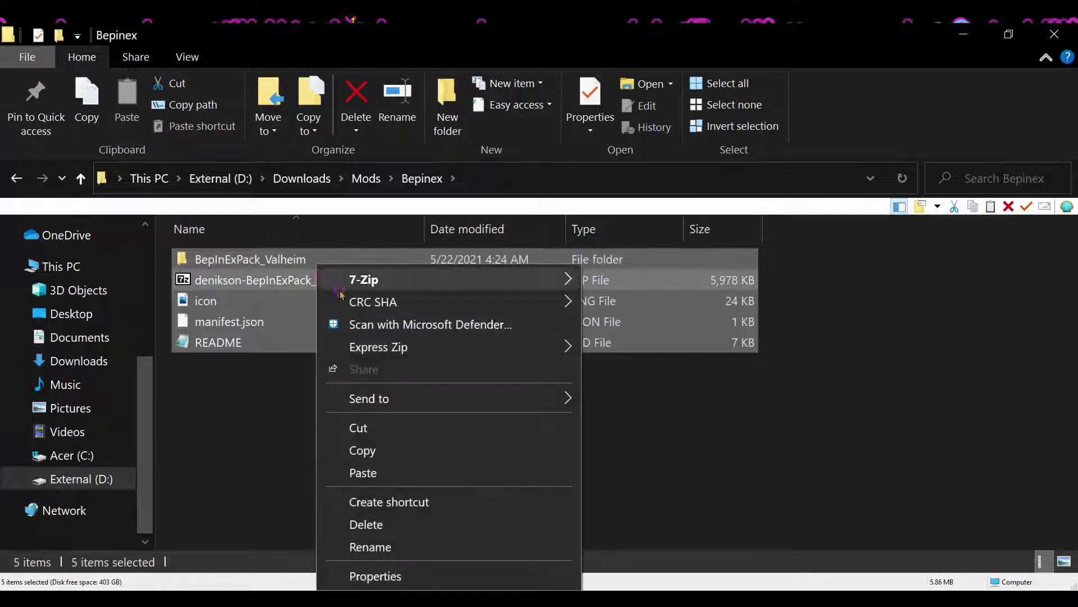
click(378, 454)
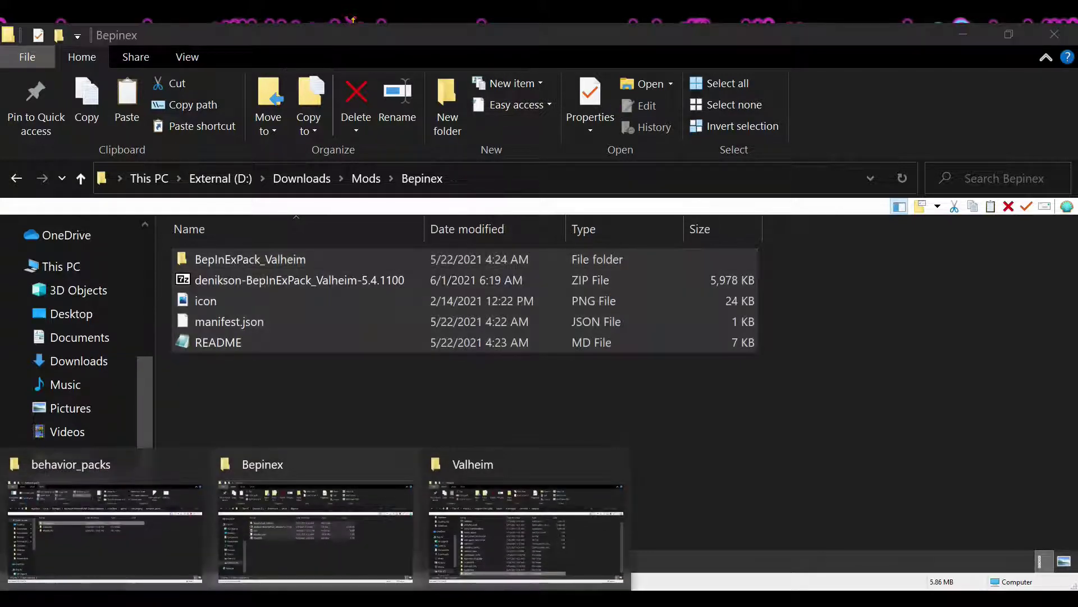
- Switch to the Valheim game folder and show the paste option for the copied files, dismissing it without pasting
click(583, 519)
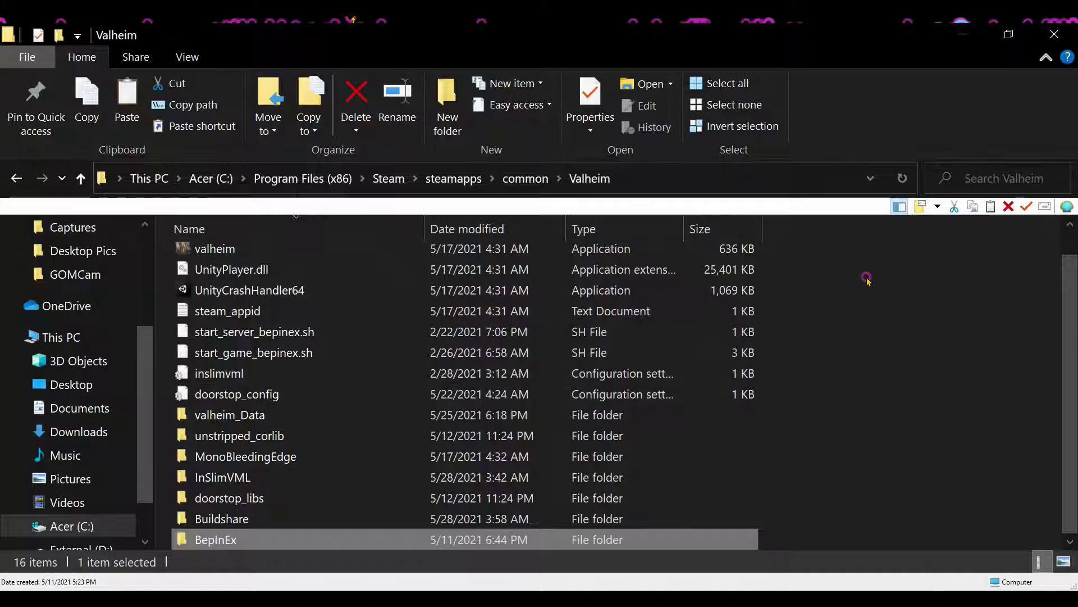
right_click(870, 238)
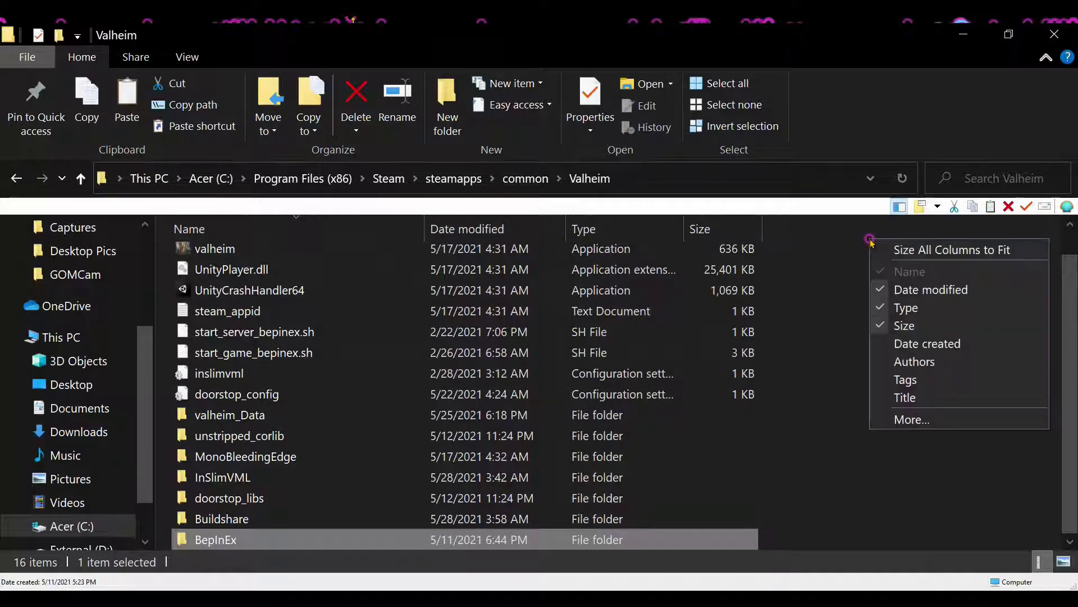
right_click(814, 273)
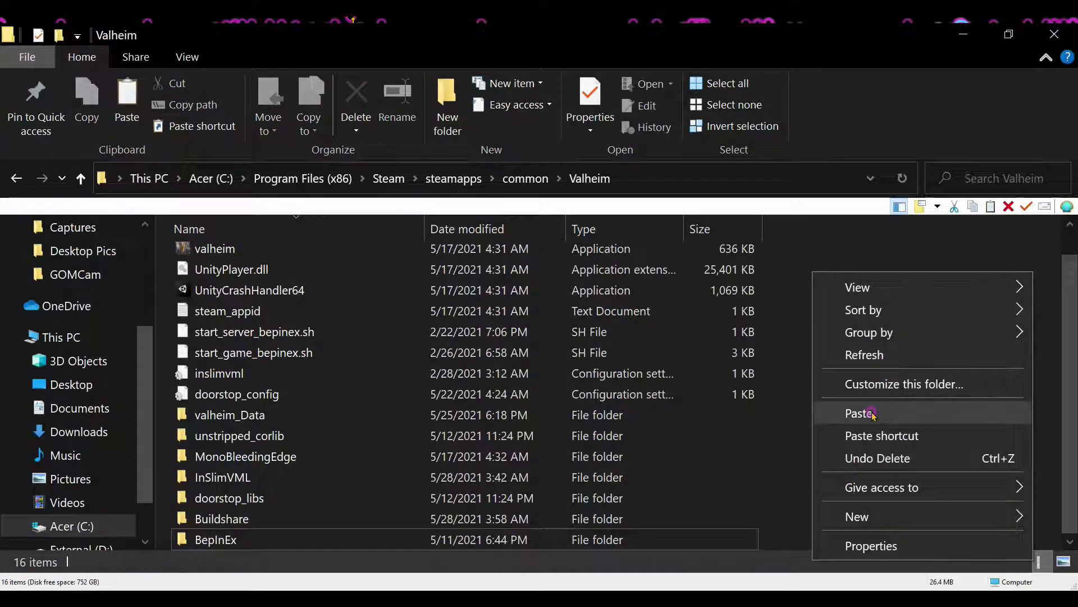
click(847, 236)
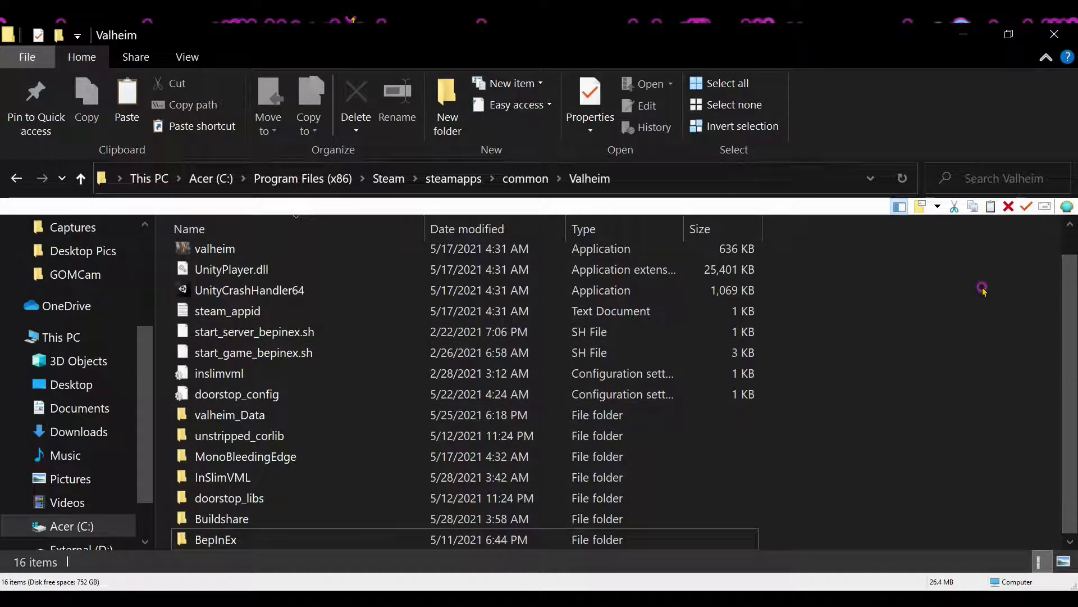
- Open the BepInEx folder in the Valheim game folder and look through the mods in its plugins folder
double_click(313, 540)
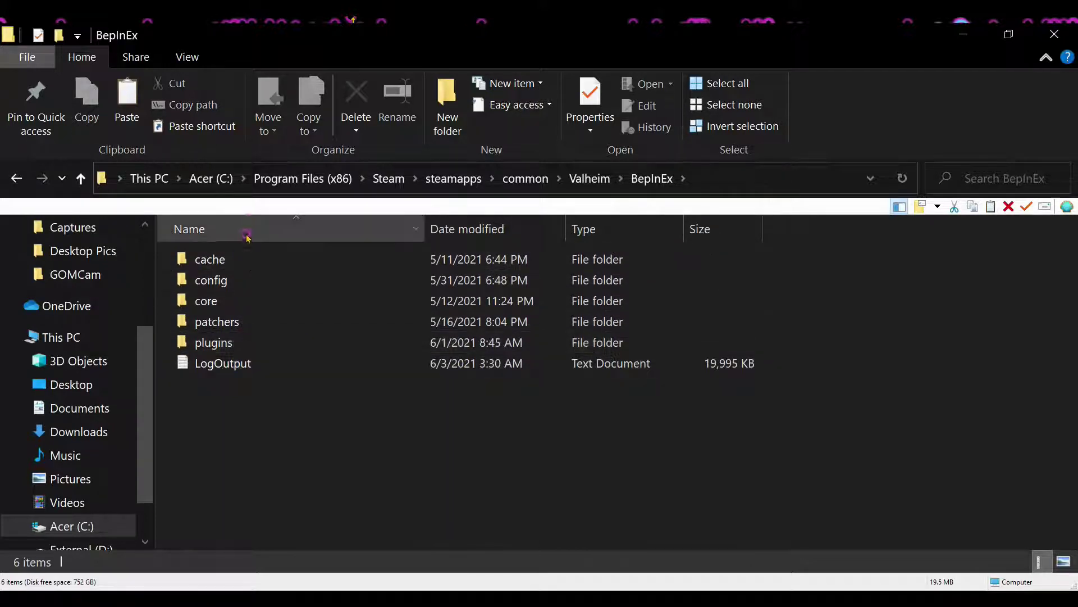
mouse_move(229, 345)
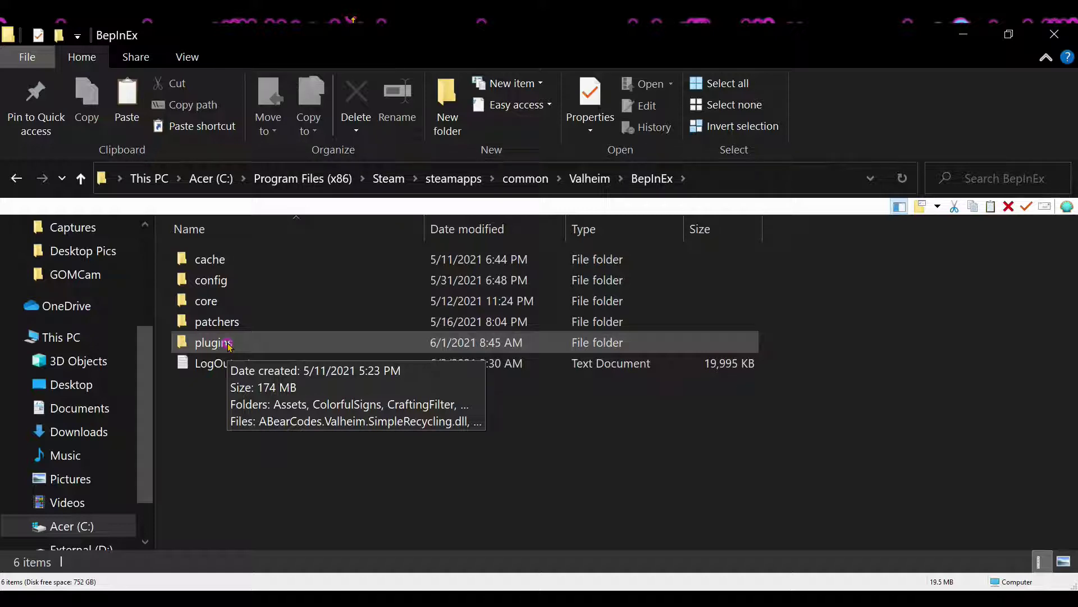
double_click(229, 345)
scroll(303, 360, down, 7)
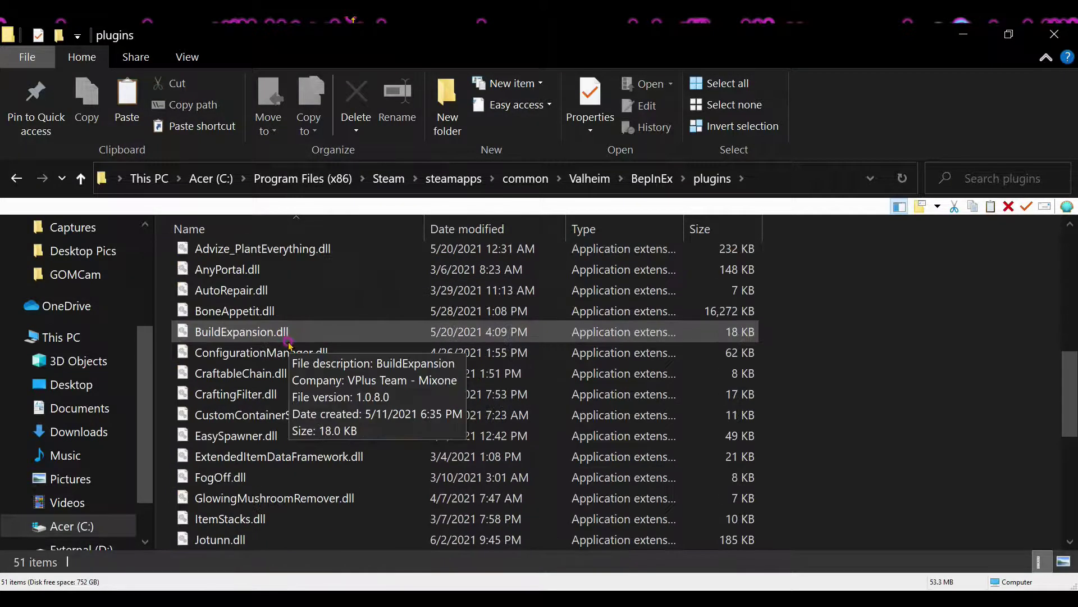
scroll(288, 343, down, 6)
scroll(292, 391, up, 12)
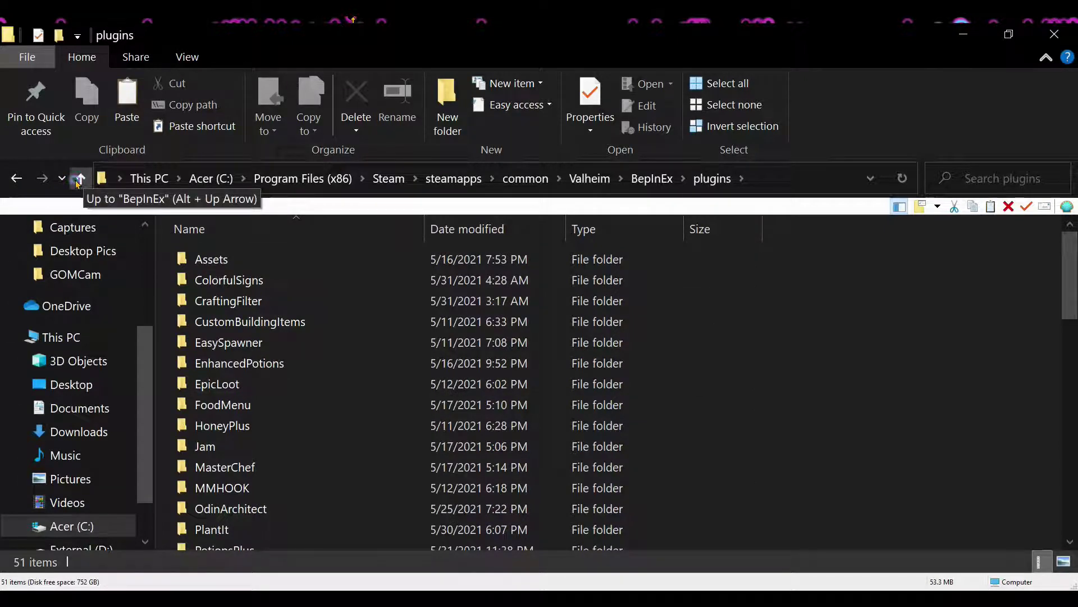
- Look at the contents of the config and patchers folders, returning to the BepInEx folder after each
click(78, 179)
double_click(228, 282)
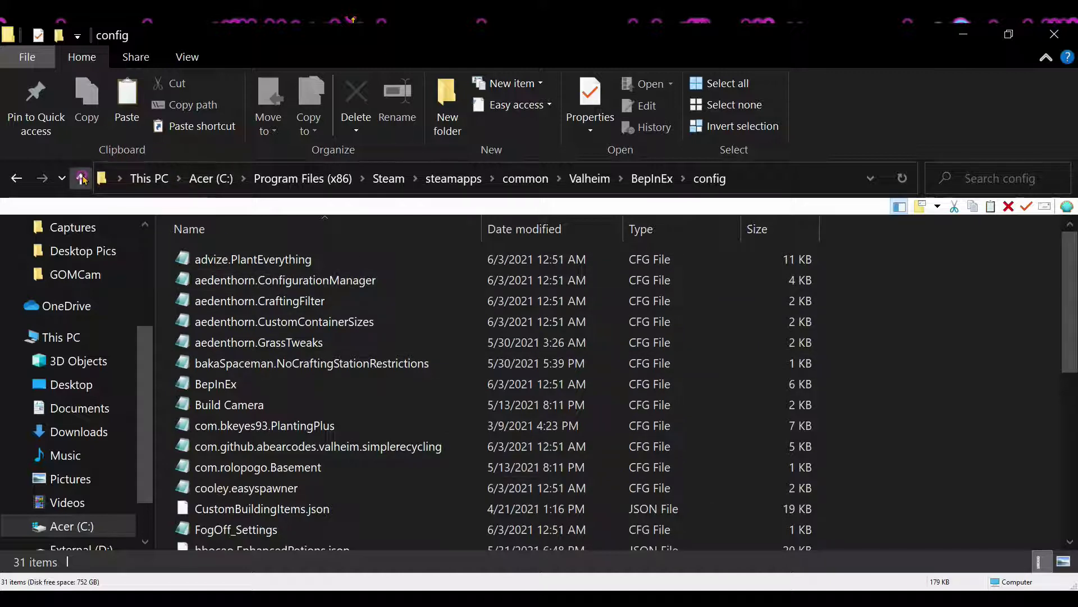
click(82, 178)
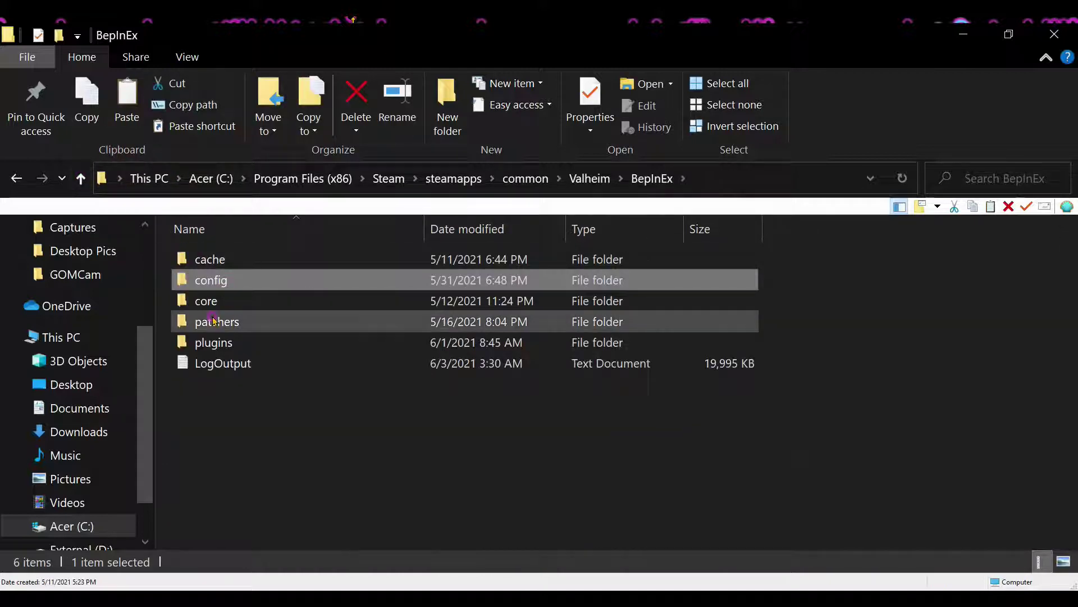
double_click(213, 321)
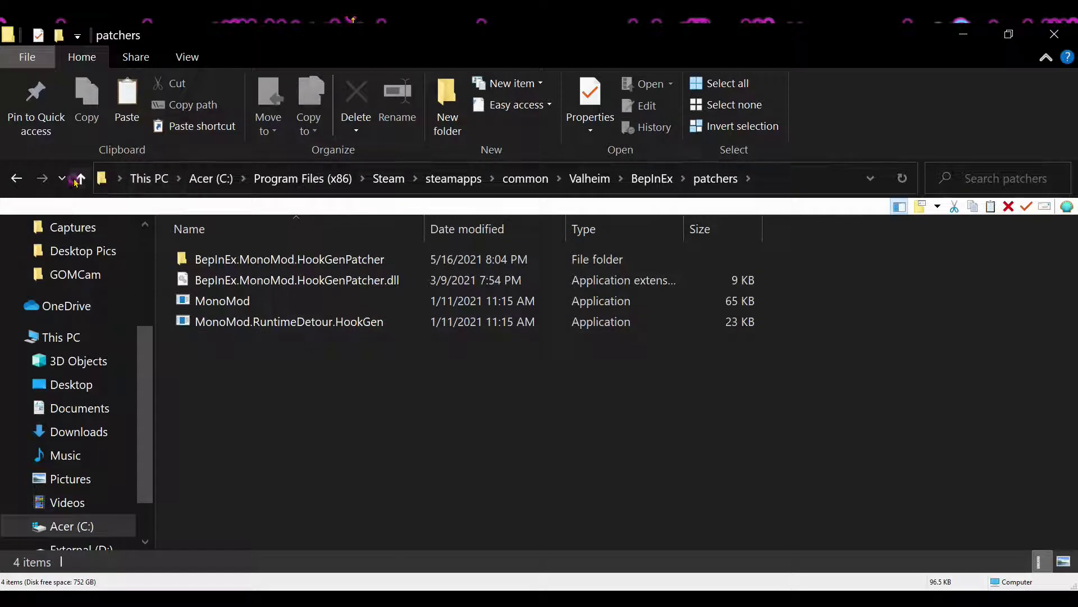
click(79, 178)
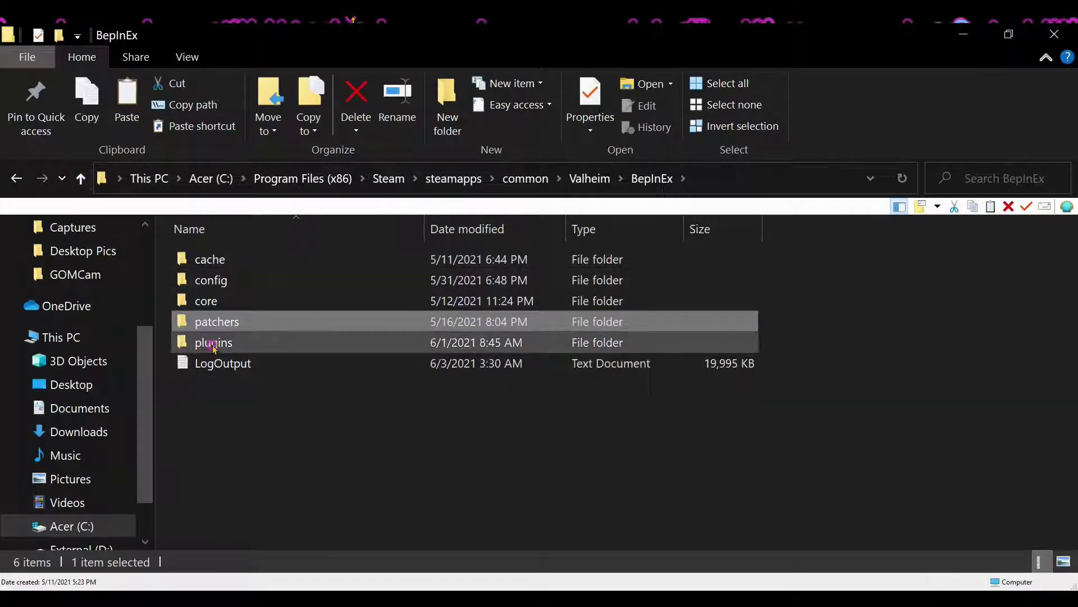
- Examine the mod configuration files in the config folder again, and return to the BepInEx folder
mouse_move(214, 348)
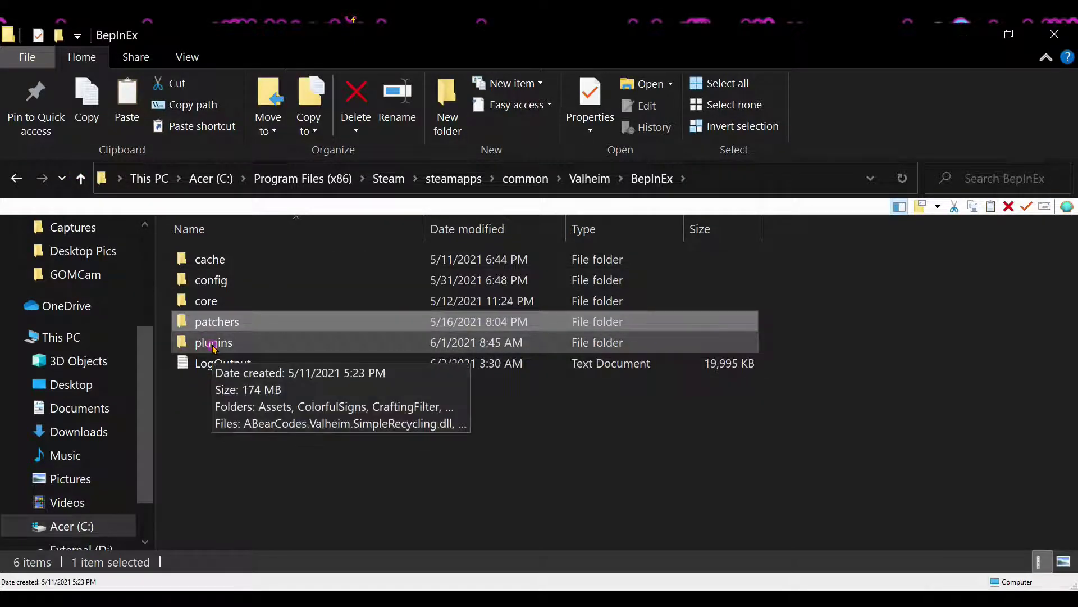
double_click(232, 283)
mouse_move(294, 308)
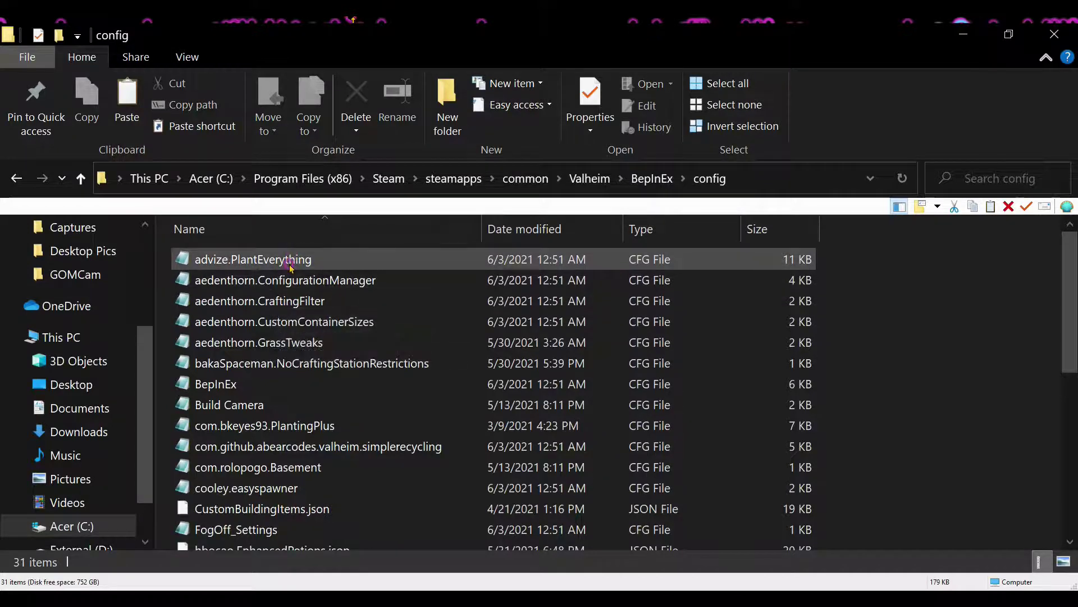
mouse_move(291, 267)
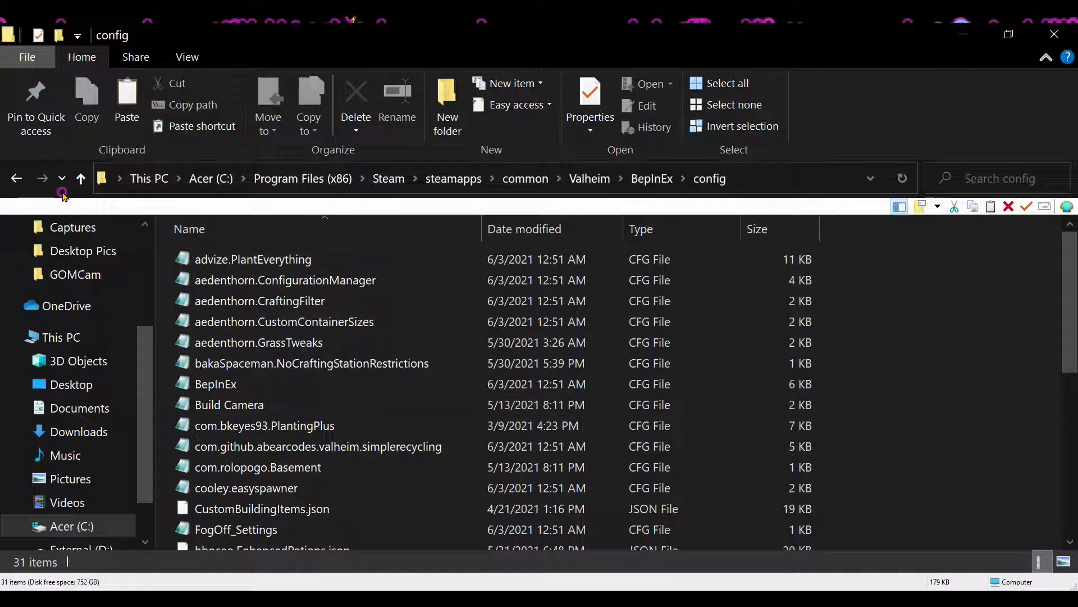
click(79, 179)
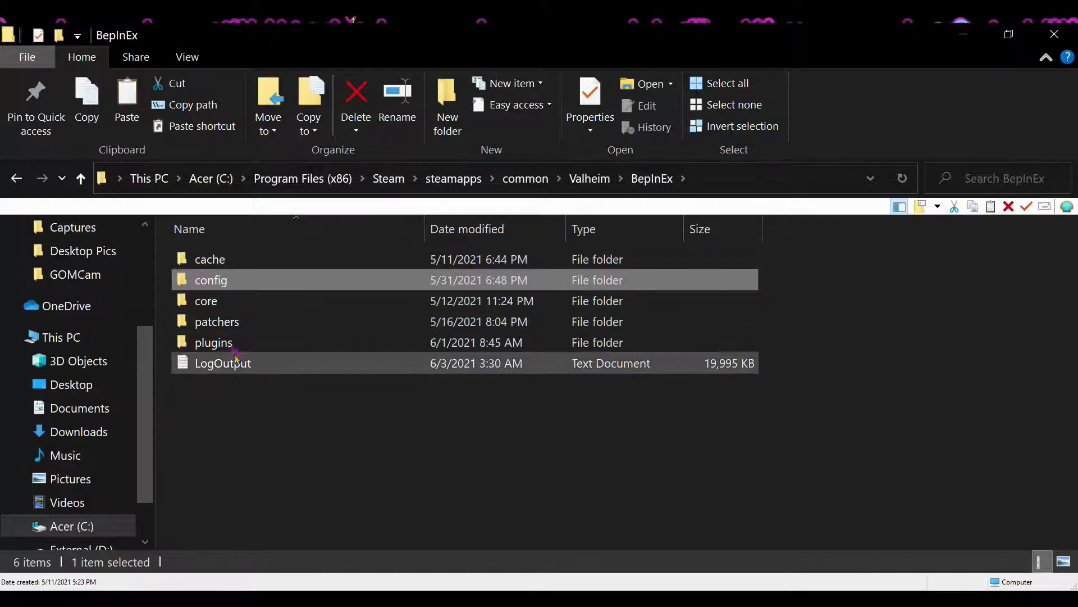
mouse_move(238, 351)
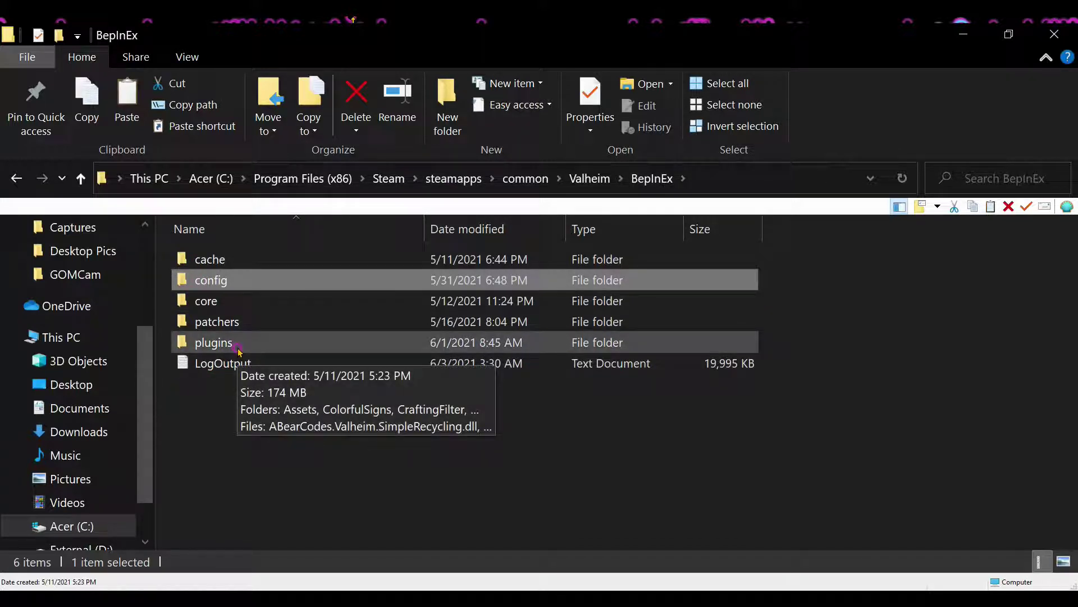
- Switch to Discord and show the general channel of the mod author's server
click(391, 597)
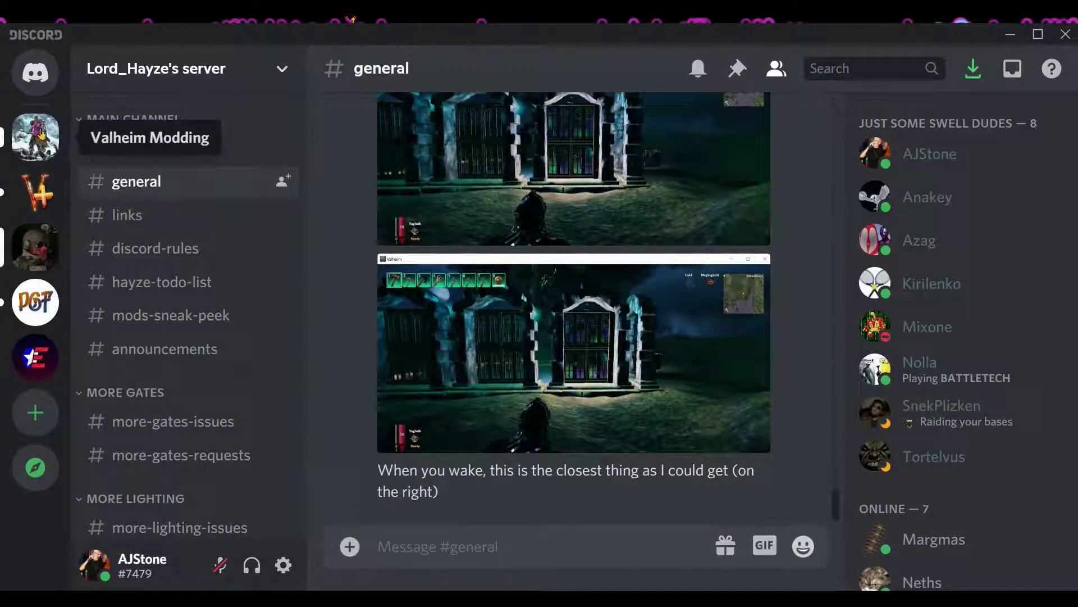
click(1013, 32)
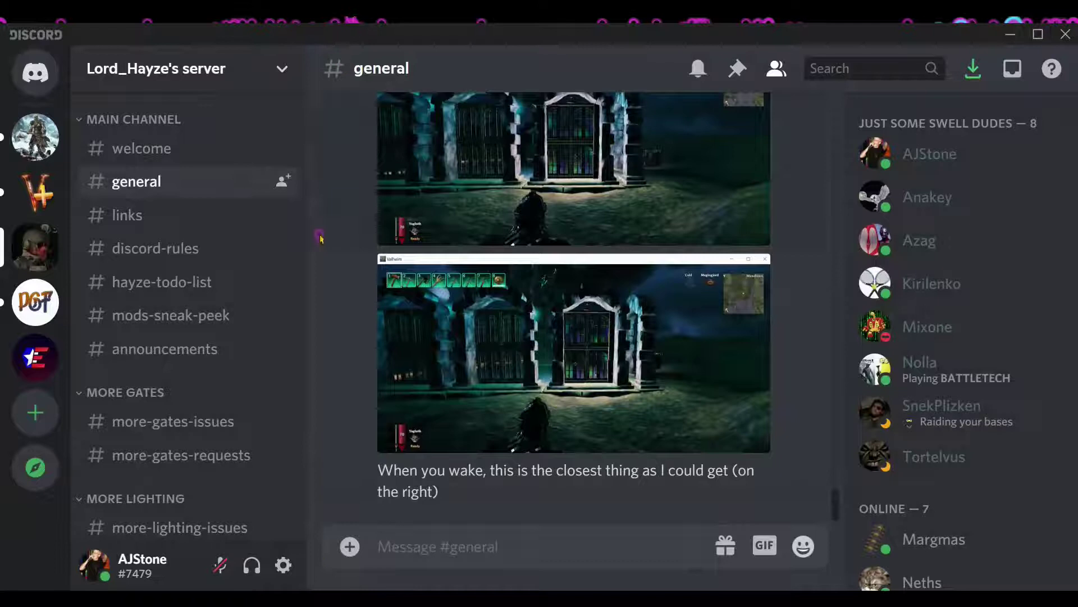
- Switch from Discord back to the BepInEx folder window in File Explorer
click(350, 547)
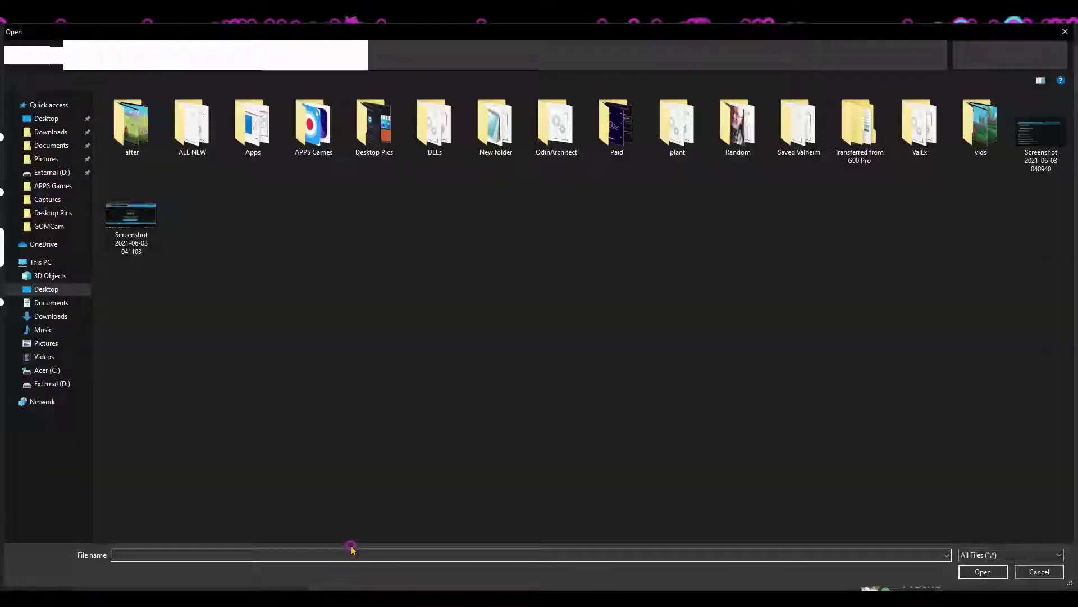
click(1067, 31)
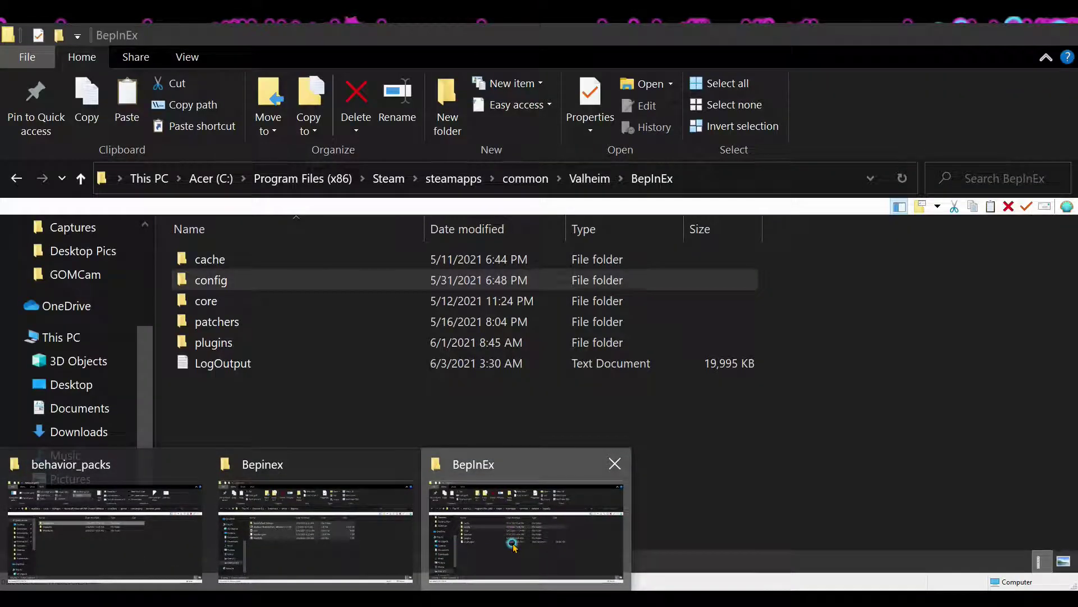
click(514, 547)
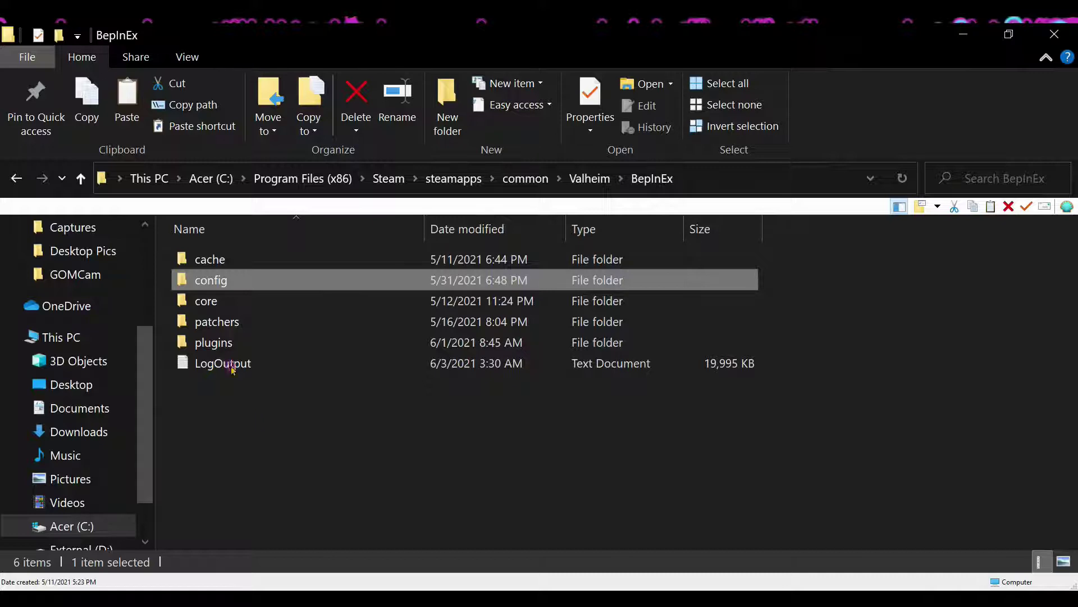
- Revisit the patchers and plugins folders inside BepInEx, returning to the BepInEx folder after each
click(17, 178)
click(17, 178)
click(17, 179)
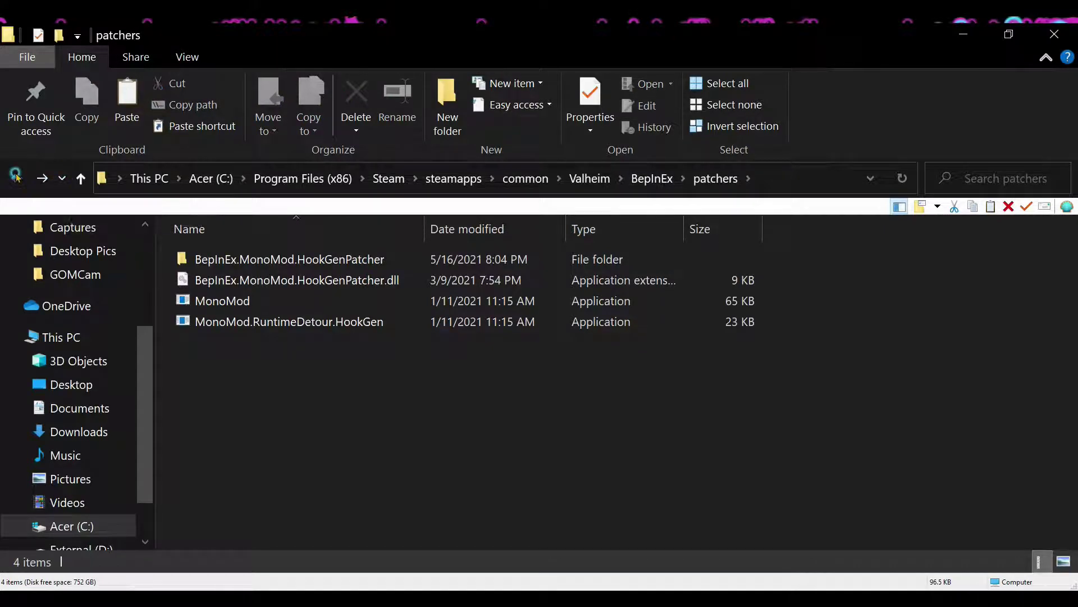
click(17, 178)
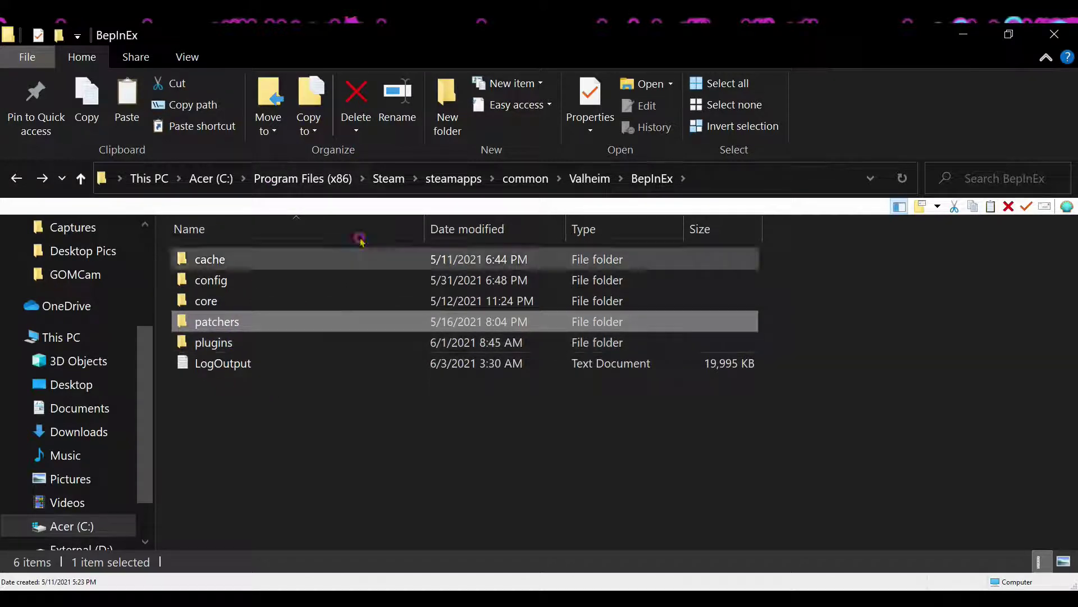
double_click(267, 344)
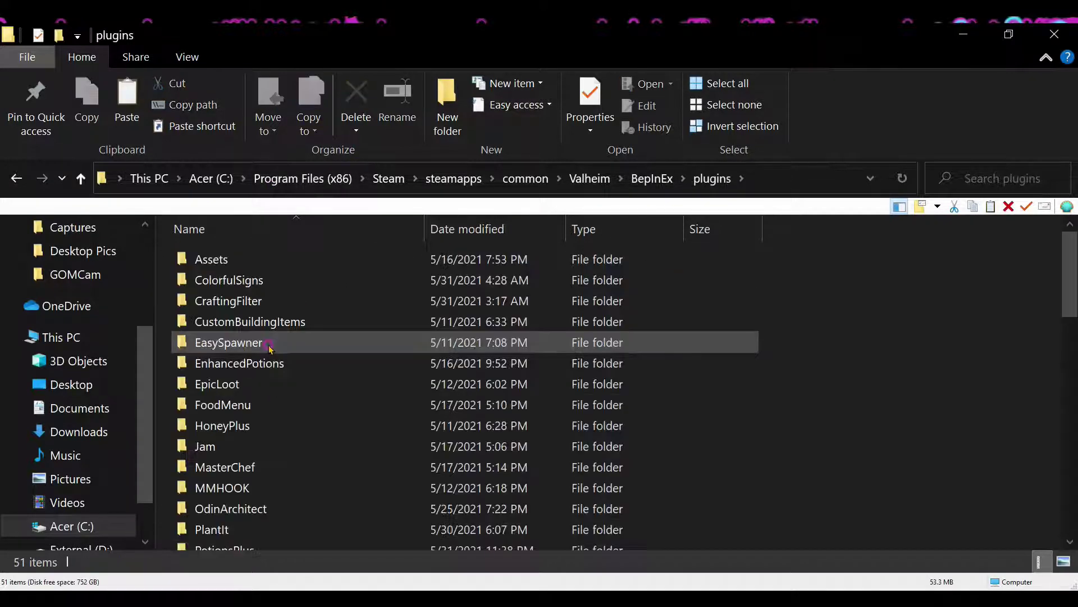
click(80, 178)
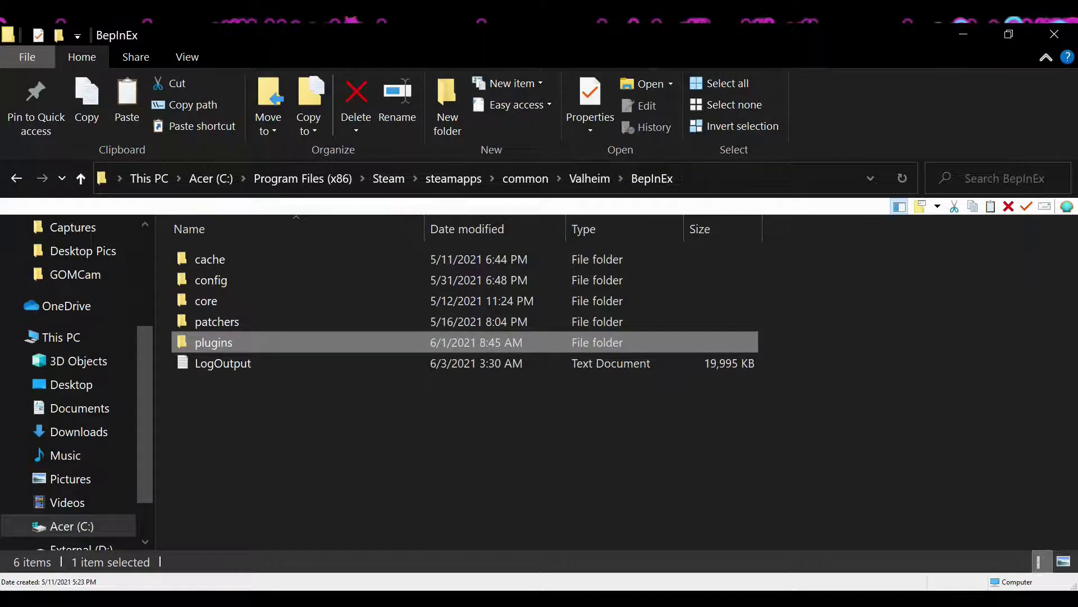
- Switch to Chrome, show the HookGenPatcher page on Nexus Mods and read its description and installation instructions
key(alt+Tab)
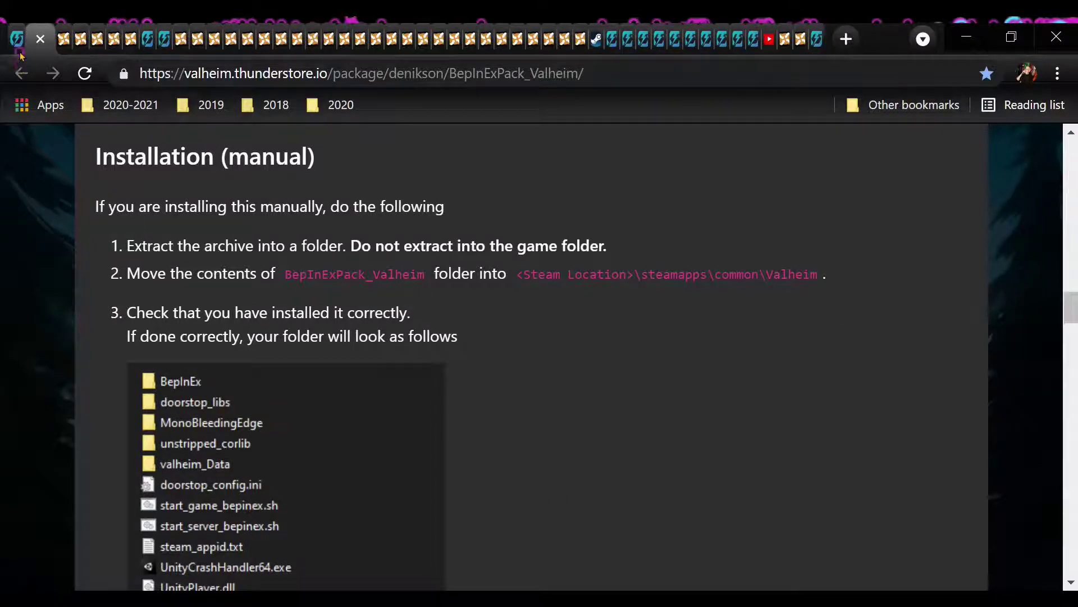
click(65, 38)
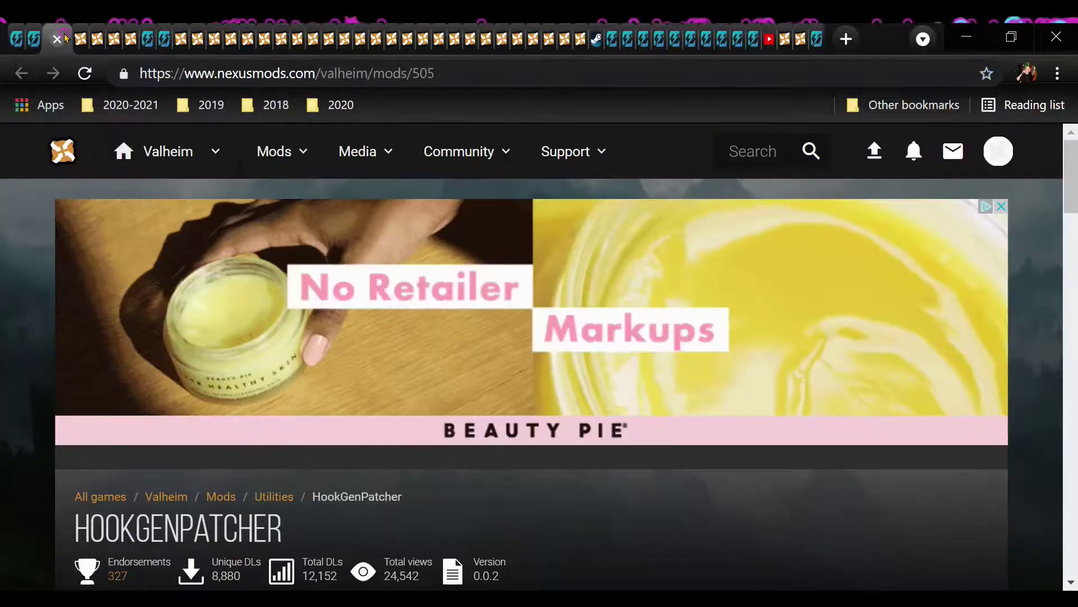
scroll(474, 296, down, 5)
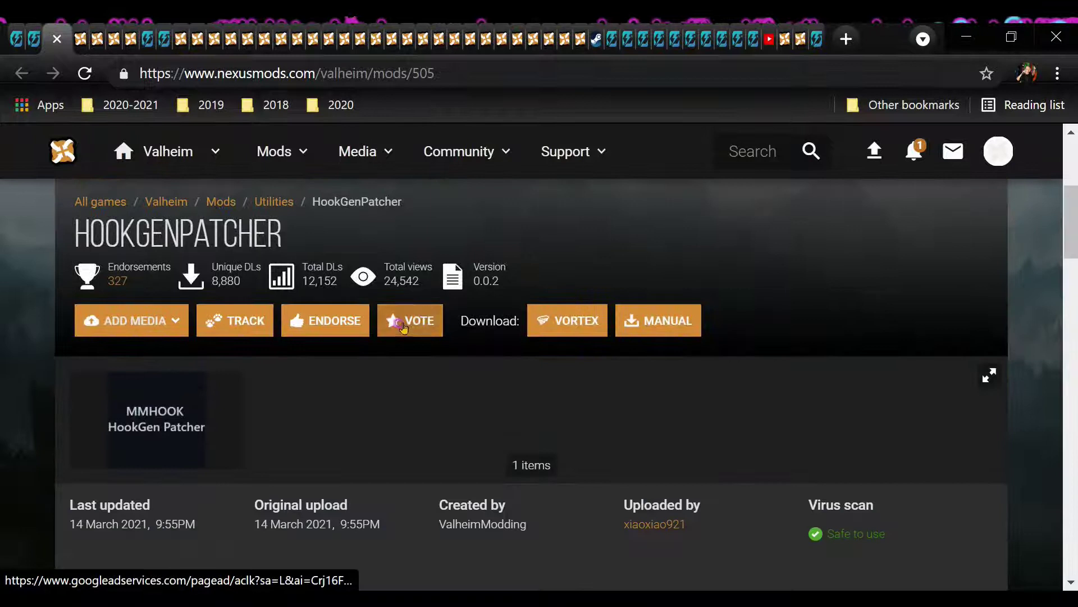
scroll(401, 328, down, 2)
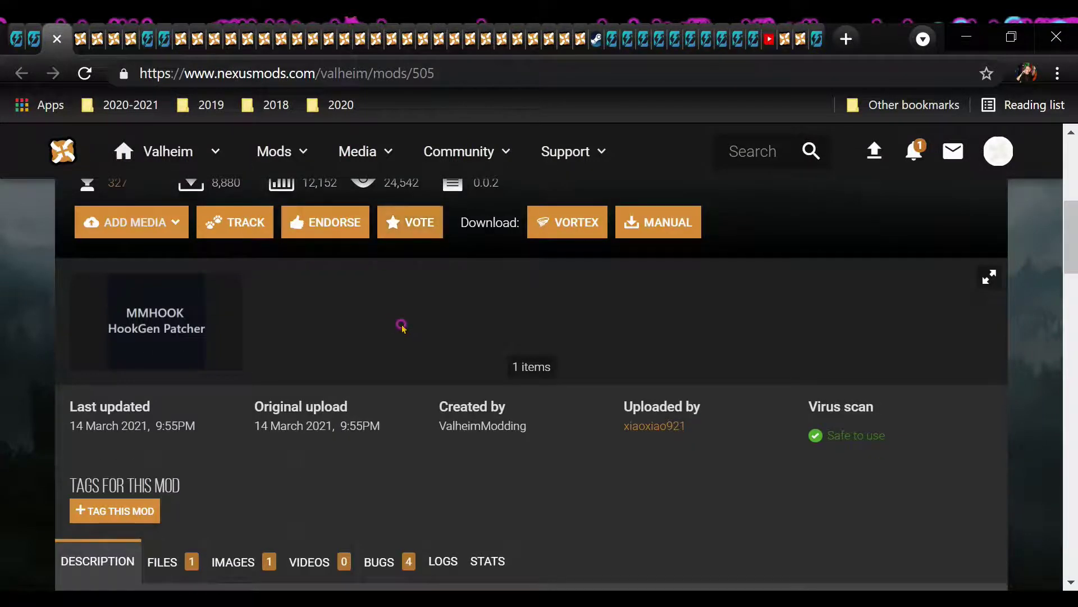
scroll(399, 323, down, 10)
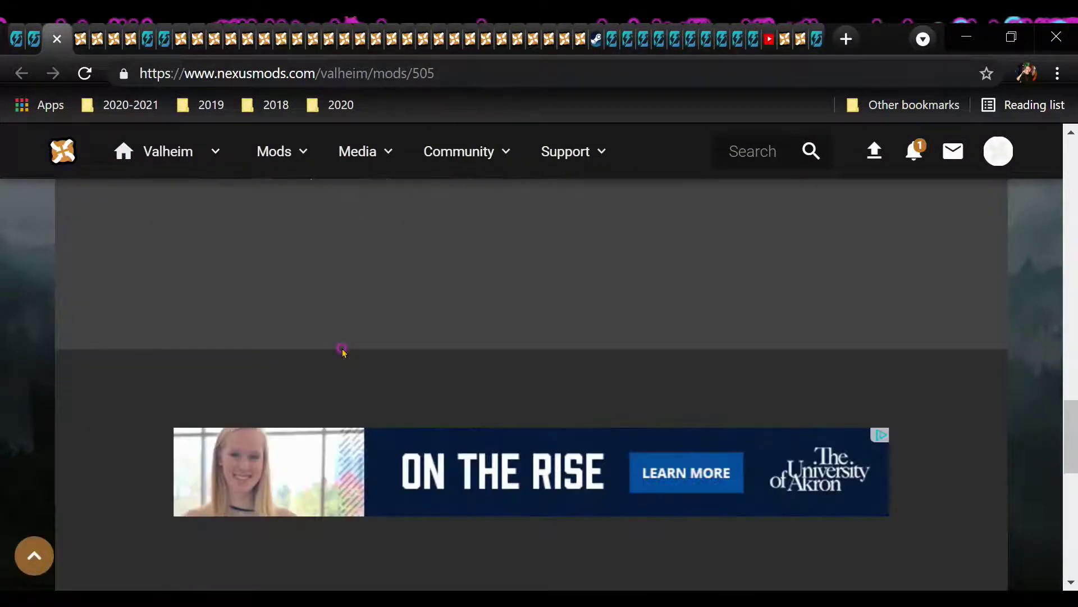
scroll(344, 352, up, 5)
scroll(220, 383, down, 2)
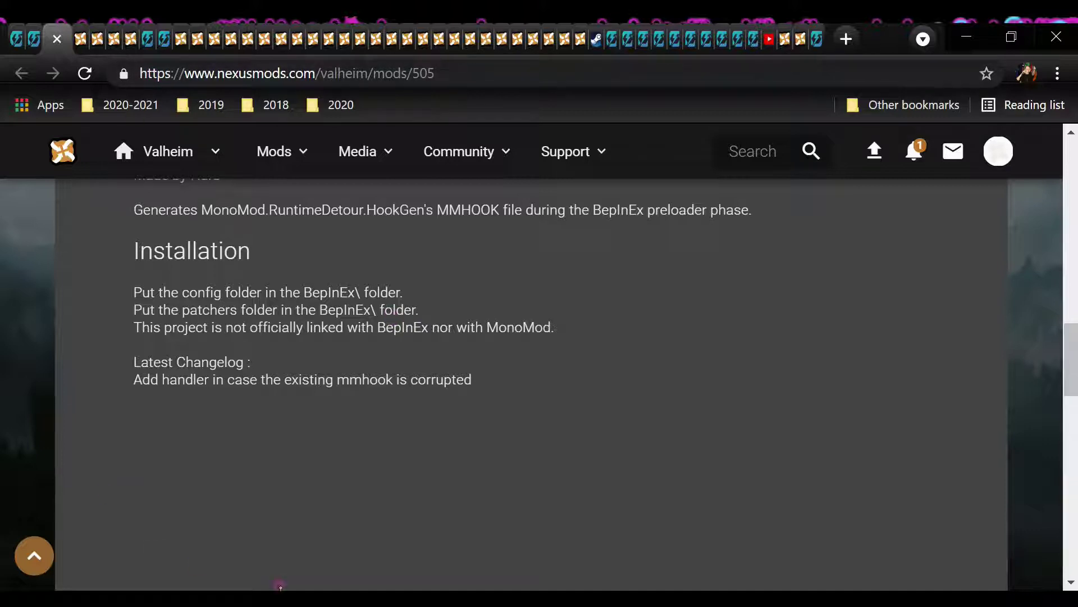
mouse_move(351, 598)
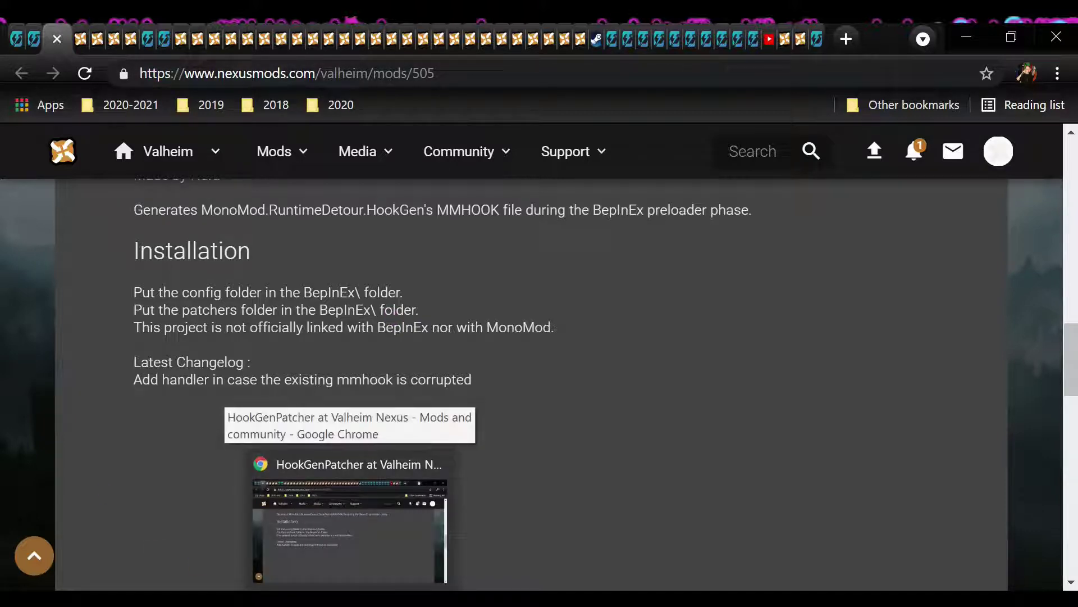
- Start the manual download of the HookGenPatcher-505-0-0-2-1615758904.zip file
scroll(796, 272, up, 10)
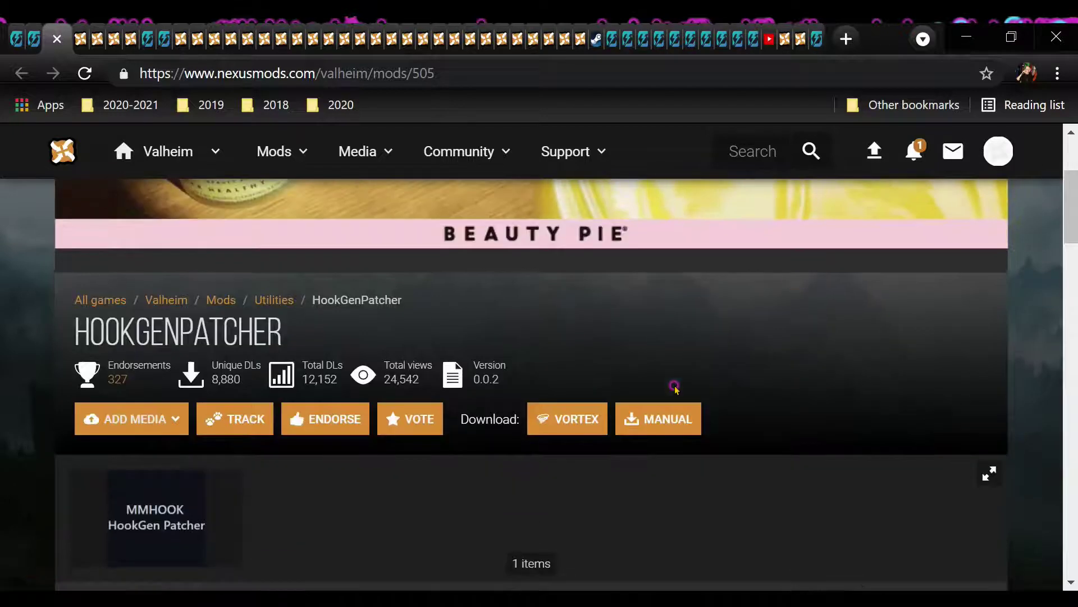
click(655, 418)
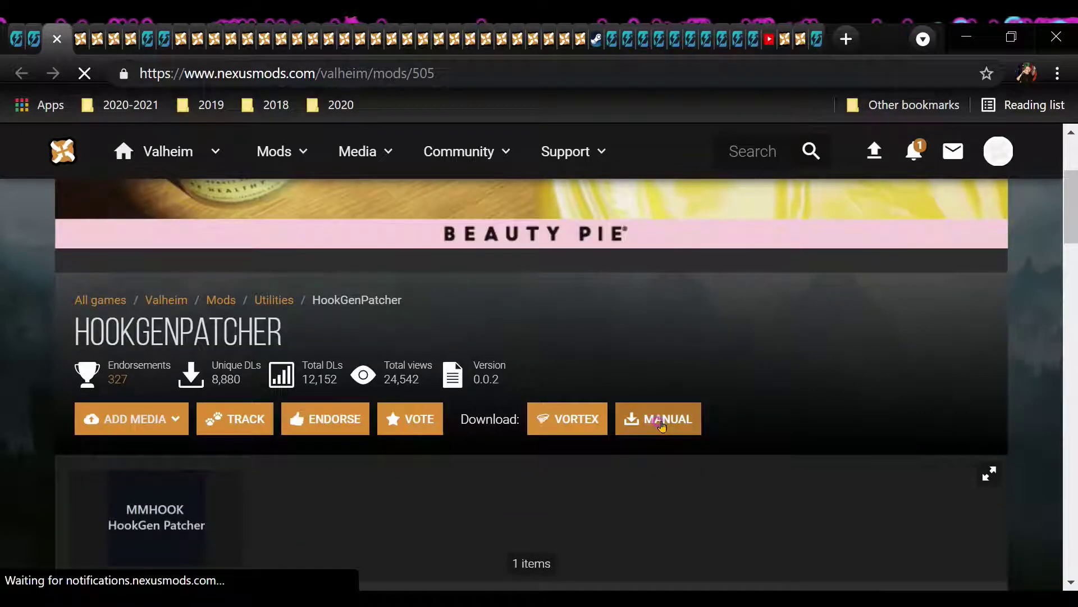
scroll(537, 285, down, 5)
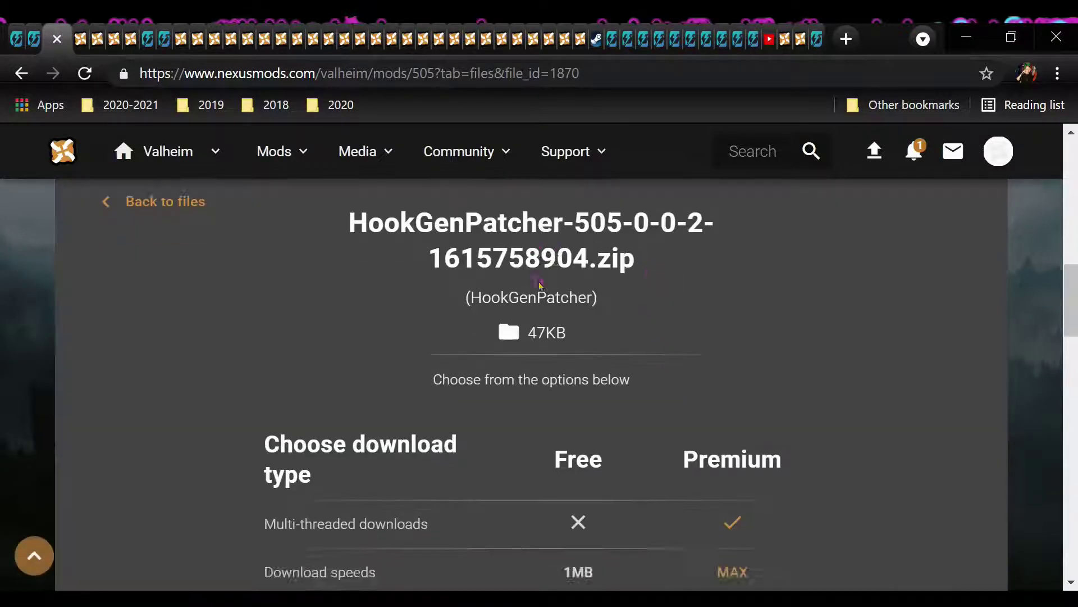
click(563, 466)
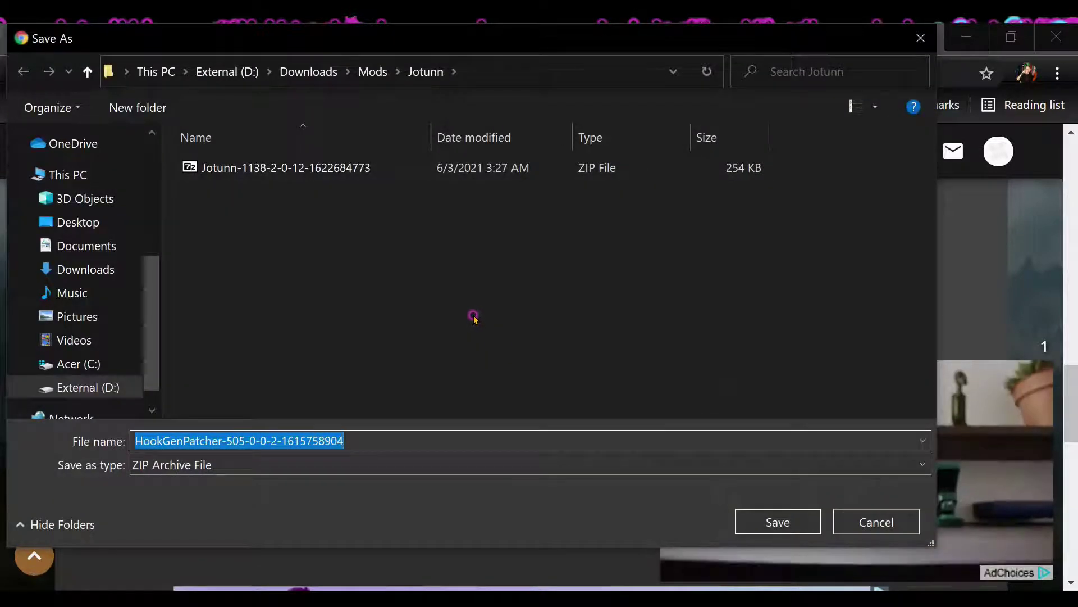
- Create a folder named Hookgen in Downloads > Mods on drive D and save the HookGenPatcher zip archive in it
click(87, 71)
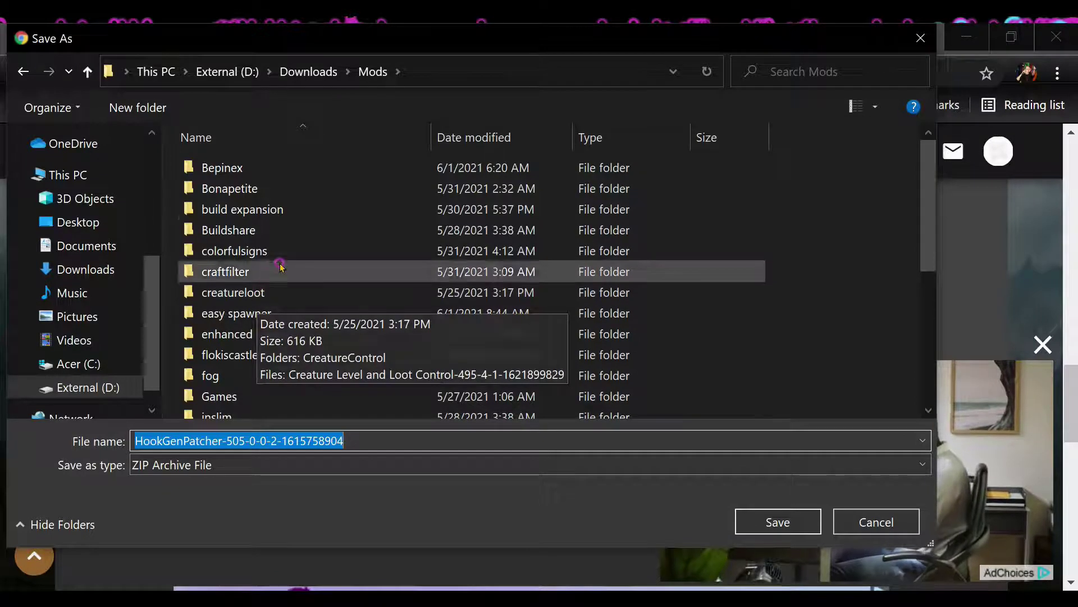
right_click(788, 211)
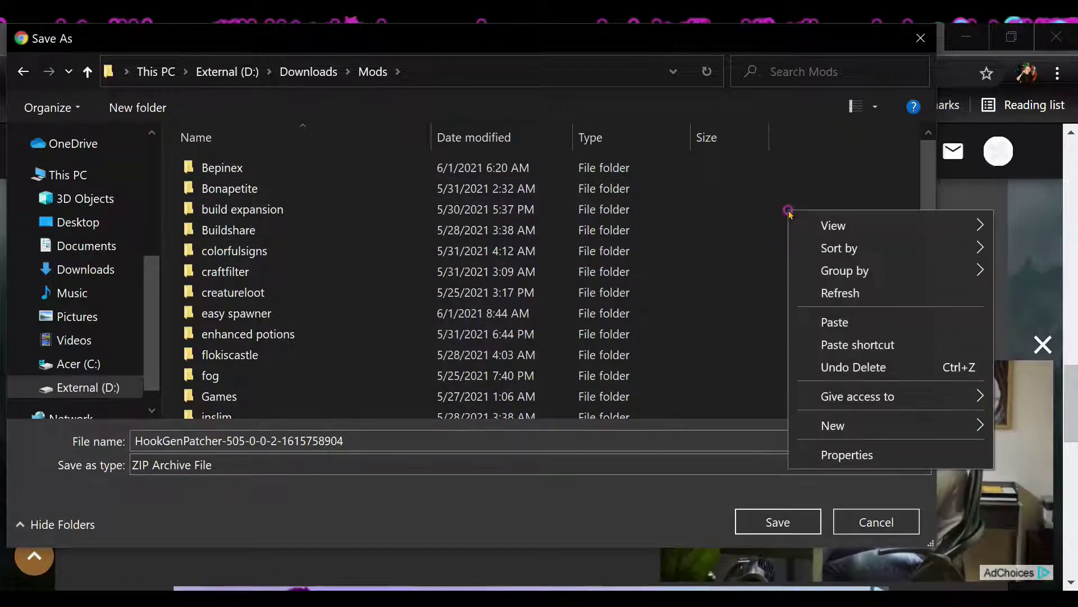
mouse_move(801, 425)
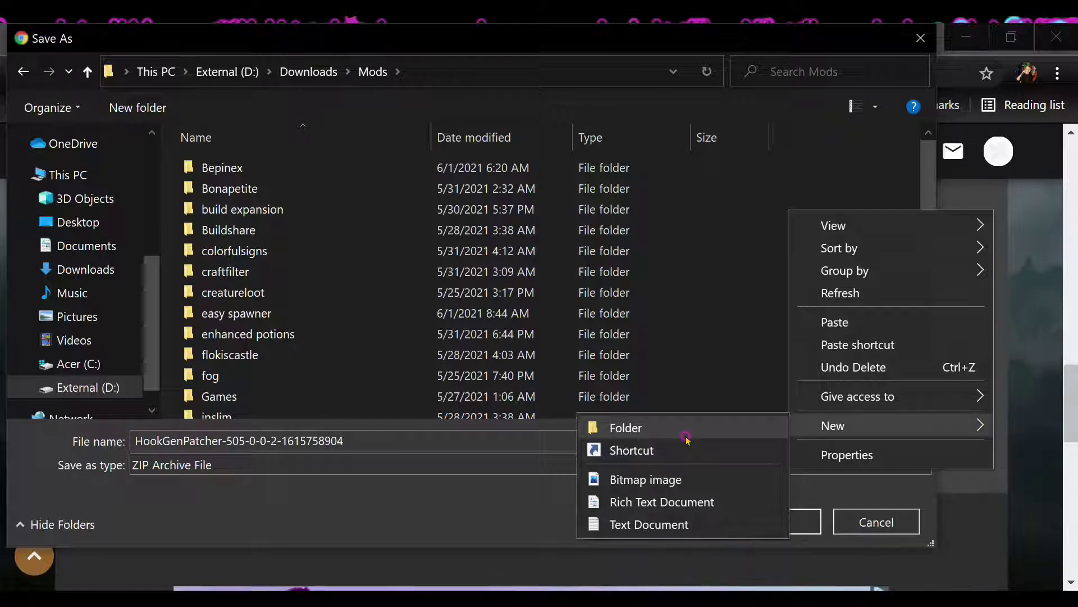
click(710, 183)
scroll(723, 213, down, 1)
scroll(723, 214, down, 1)
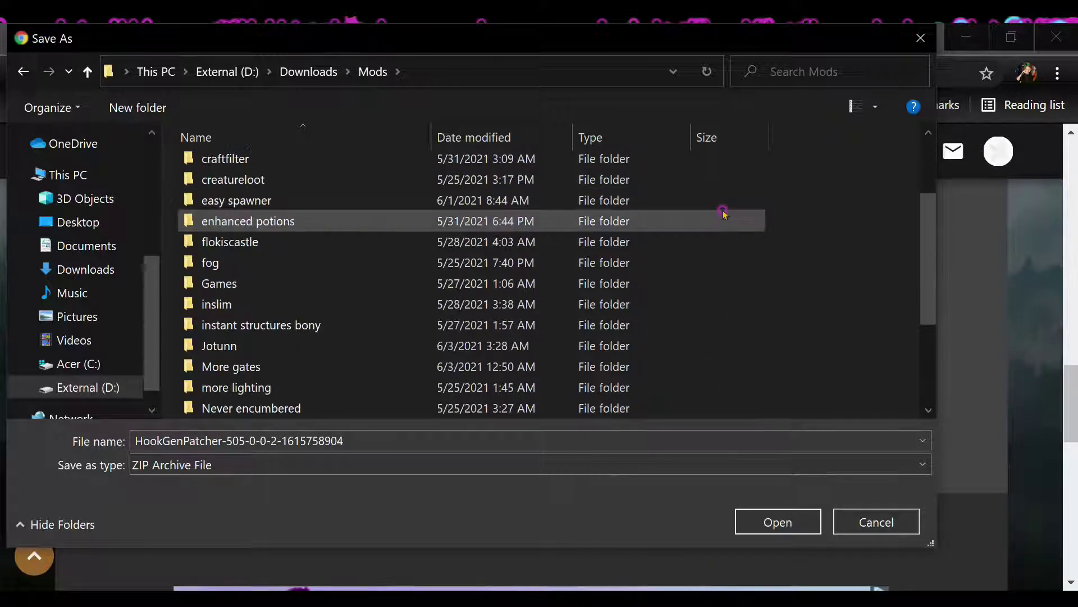
right_click(753, 232)
mouse_move(798, 443)
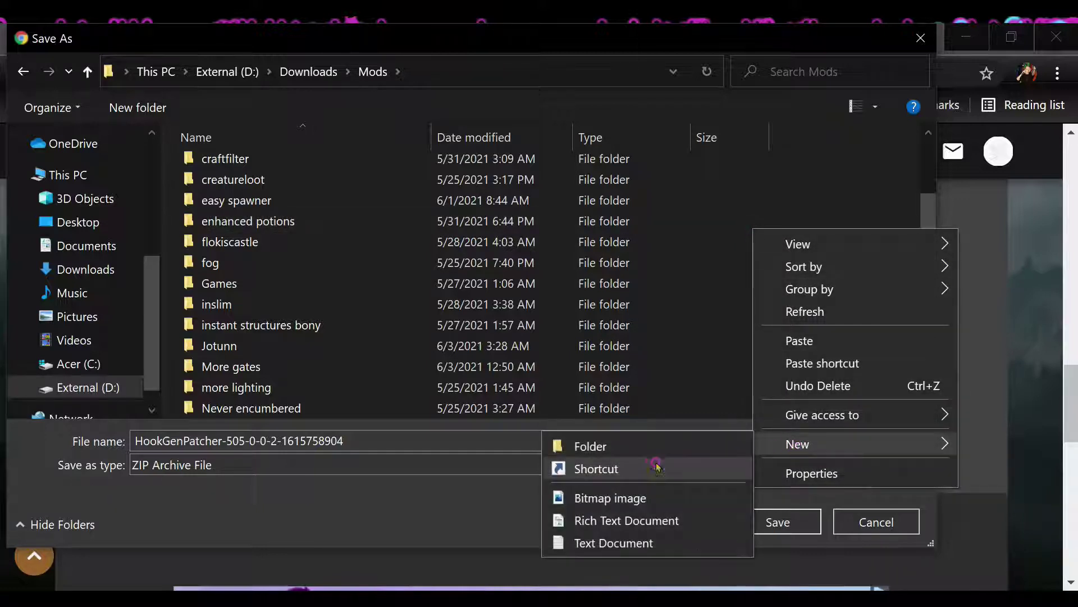
click(640, 444)
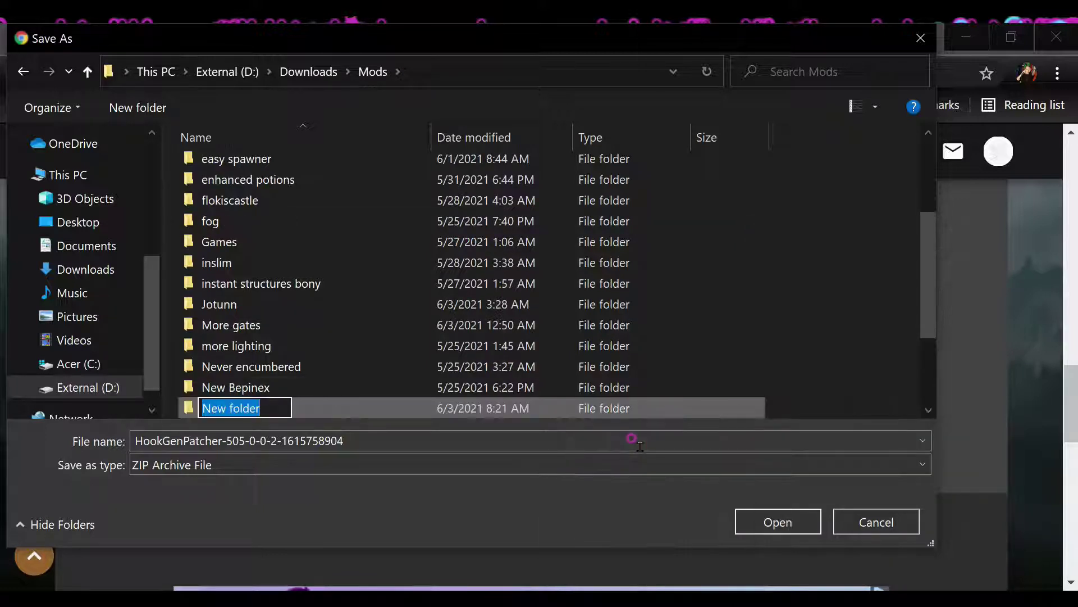
text(Hookgen)
click(852, 278)
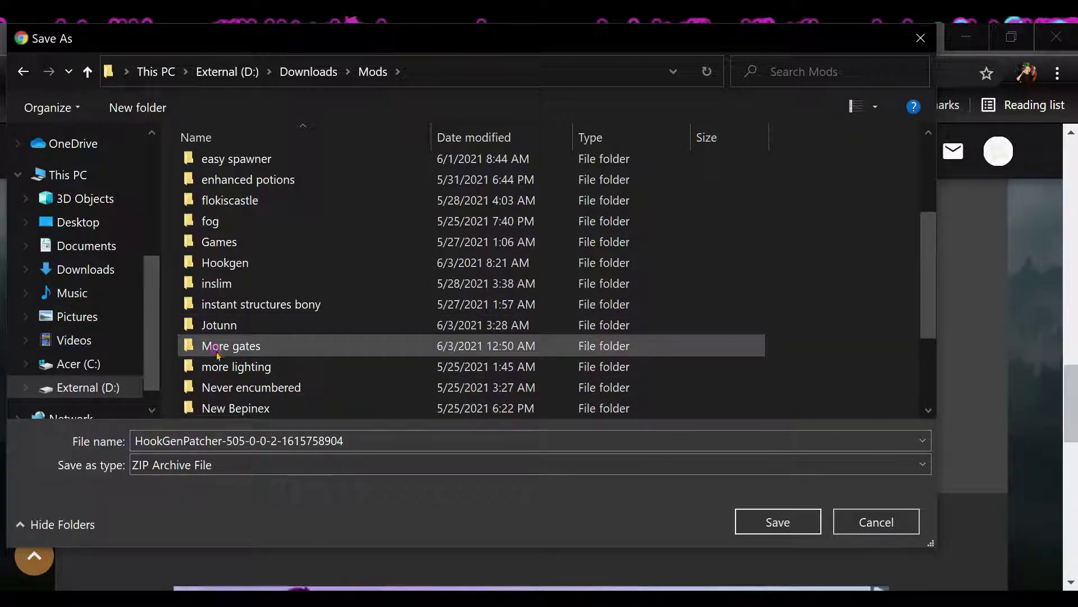
double_click(255, 258)
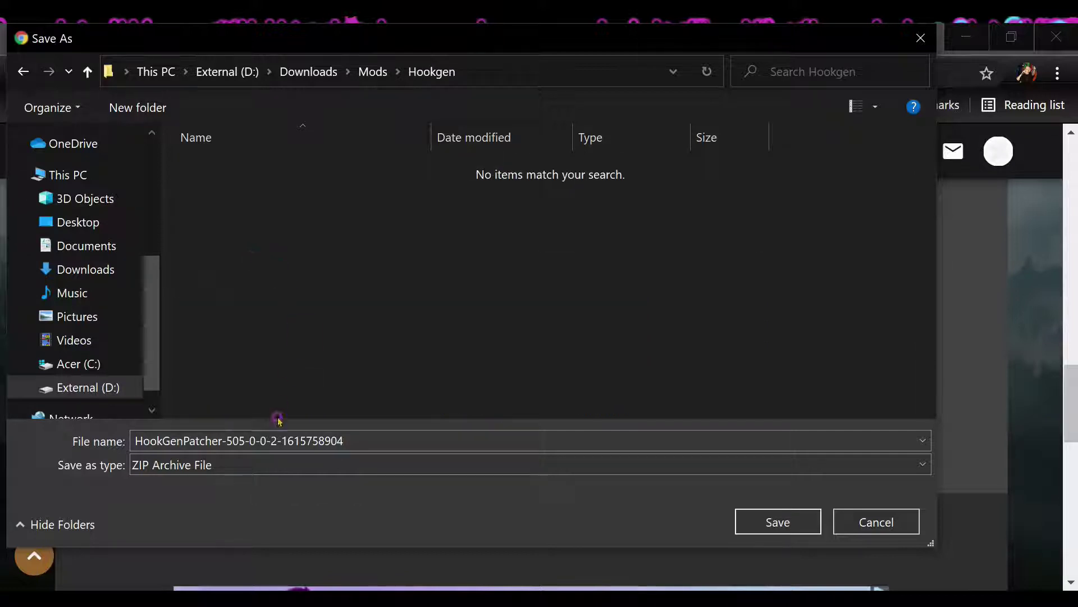
click(758, 517)
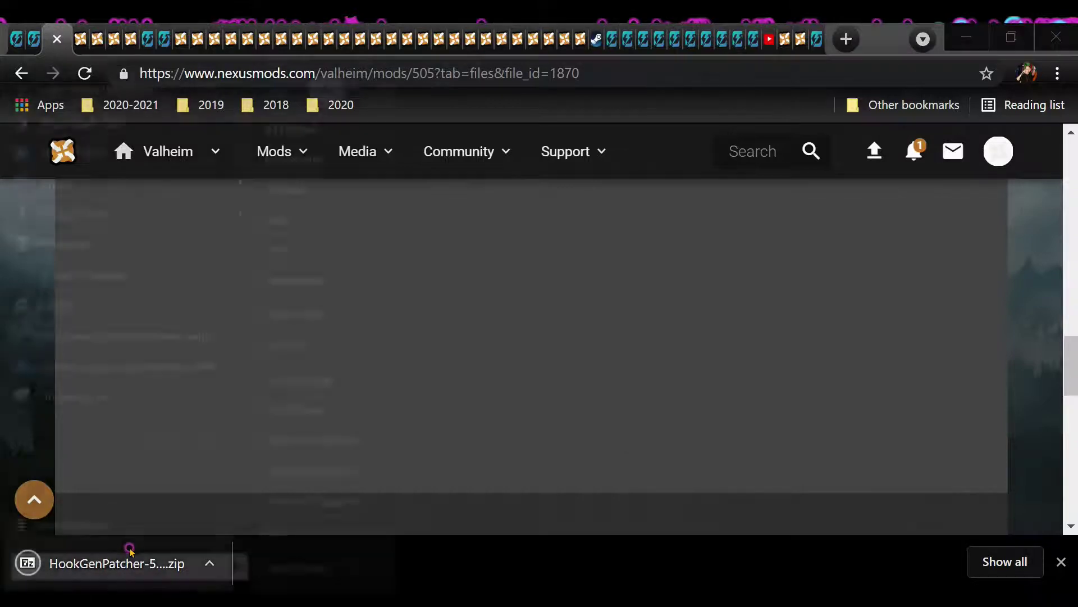
- Switch to File Explorer, open the Hookgen folder in Mods and extract the HookGenPatcher archive there with 7-Zip
key(super)
click(267, 598)
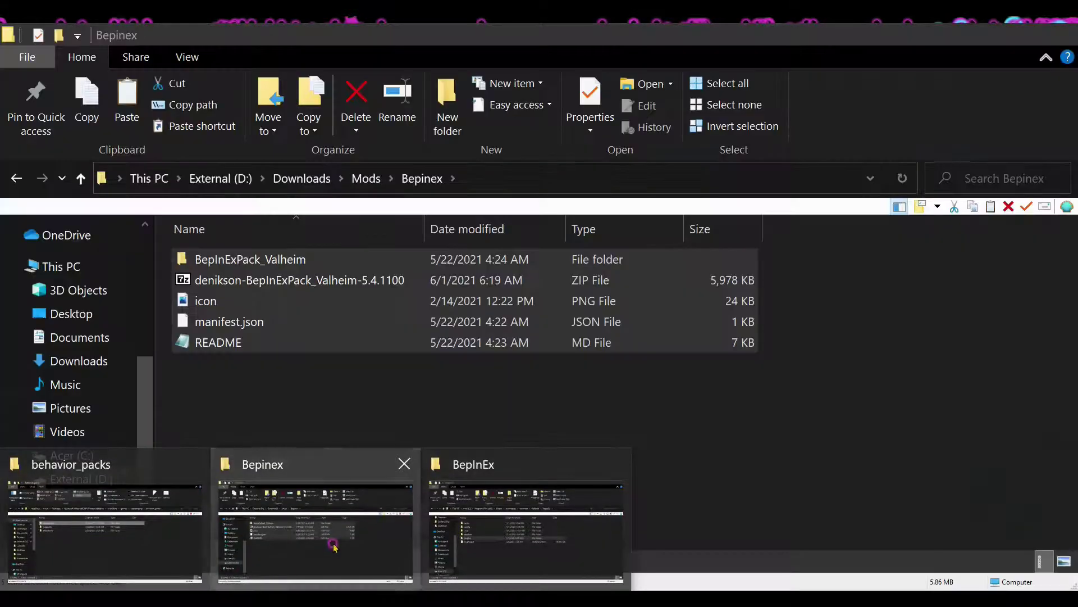
click(334, 547)
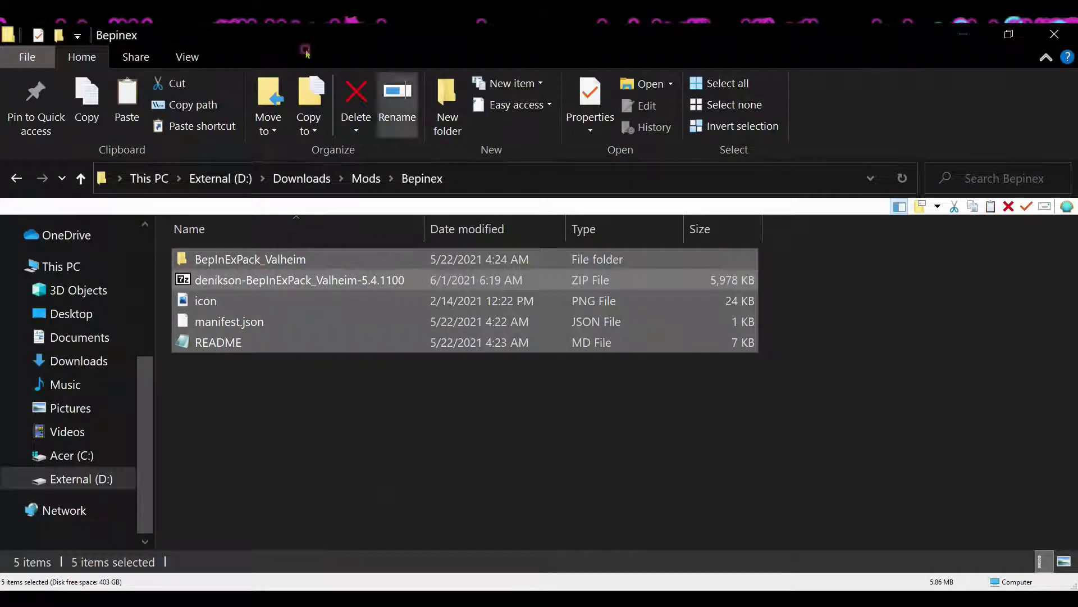
click(80, 179)
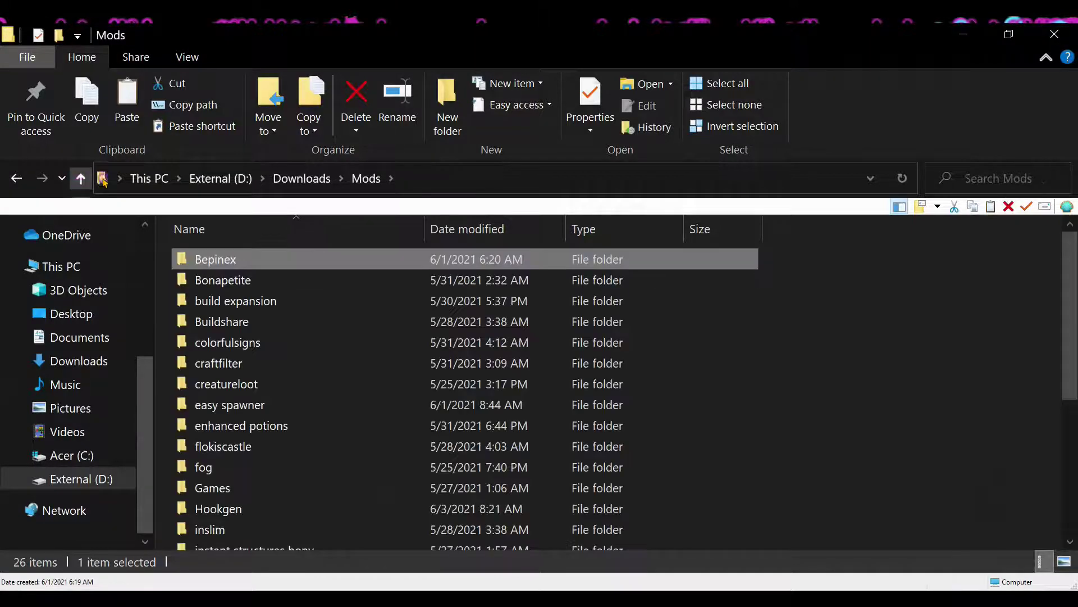
double_click(236, 502)
right_click(270, 258)
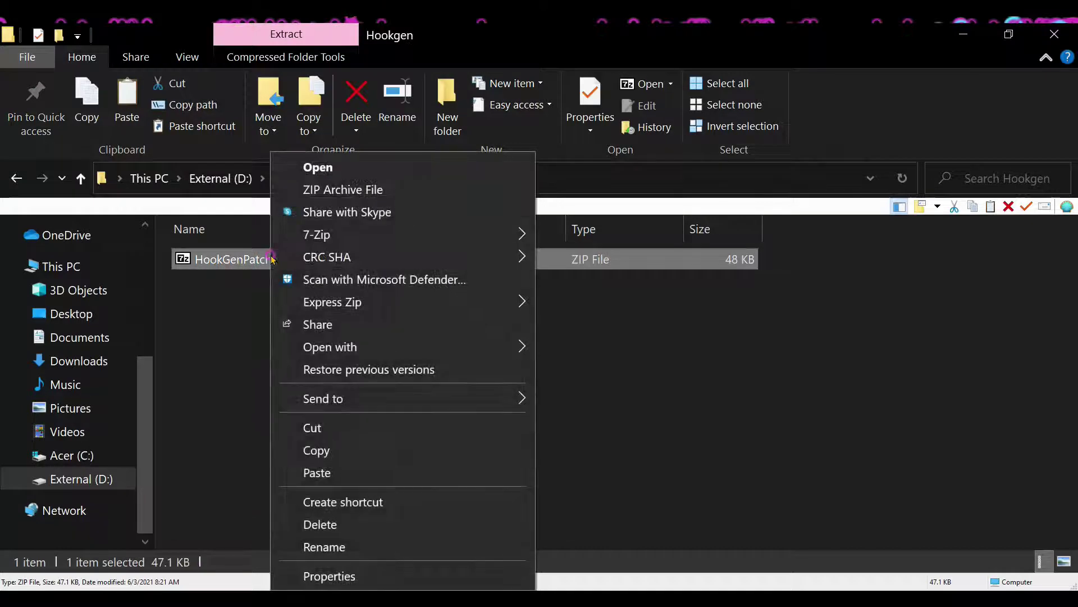
mouse_move(315, 235)
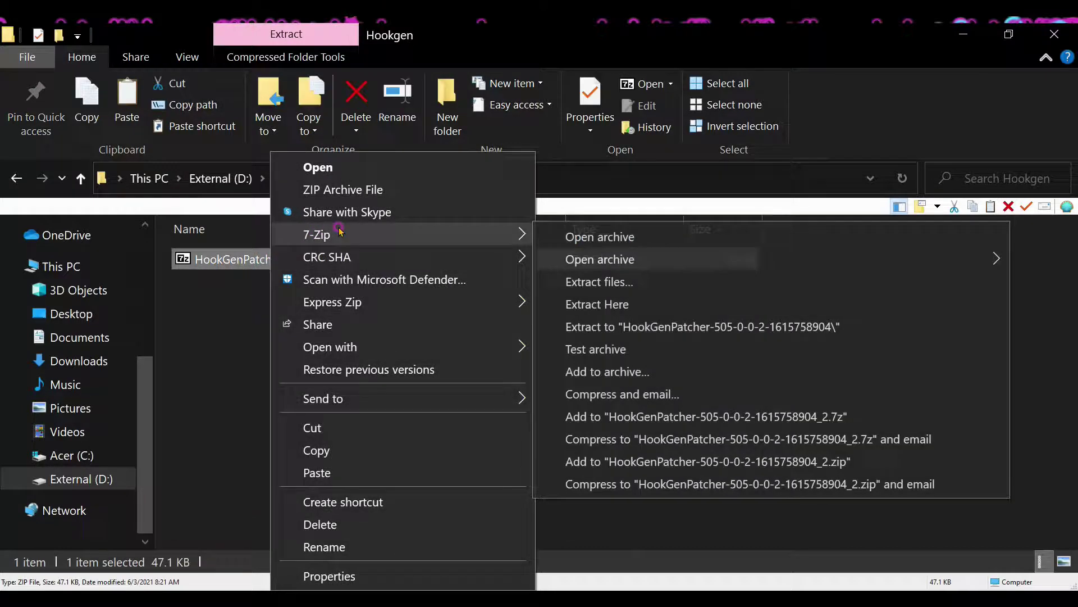
click(603, 303)
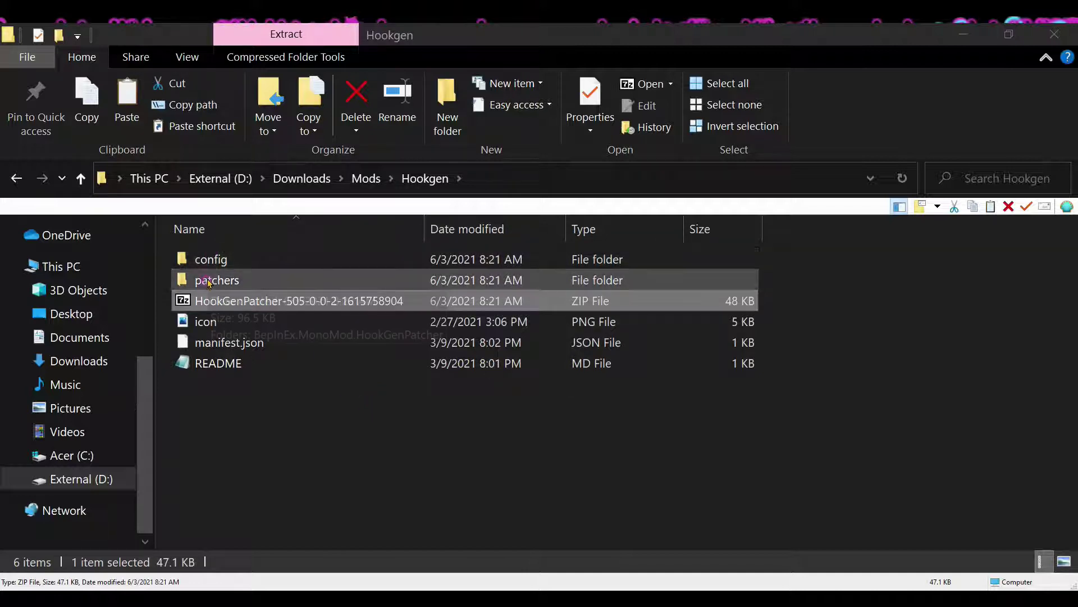
- Copy the extracted config and patchers folders from the Hookgen folder
click(227, 259)
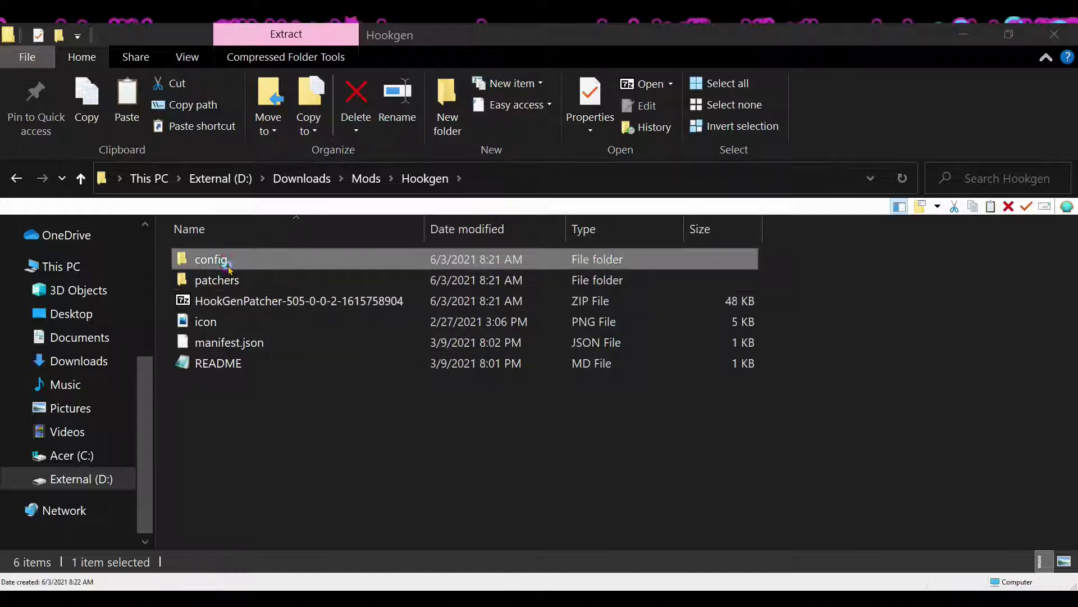
ctrl+click(230, 279)
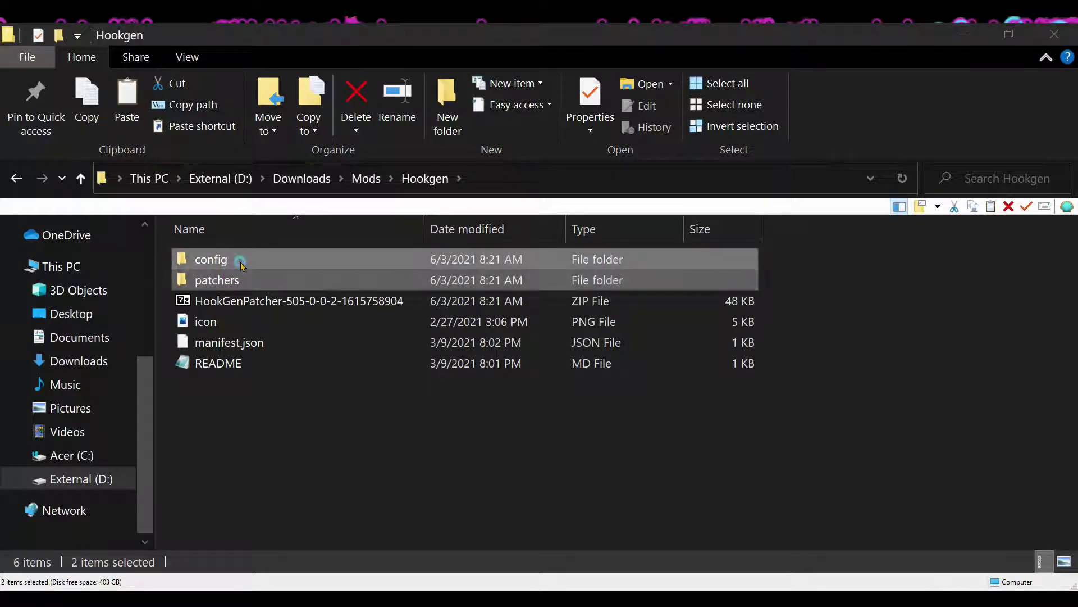
click(241, 261)
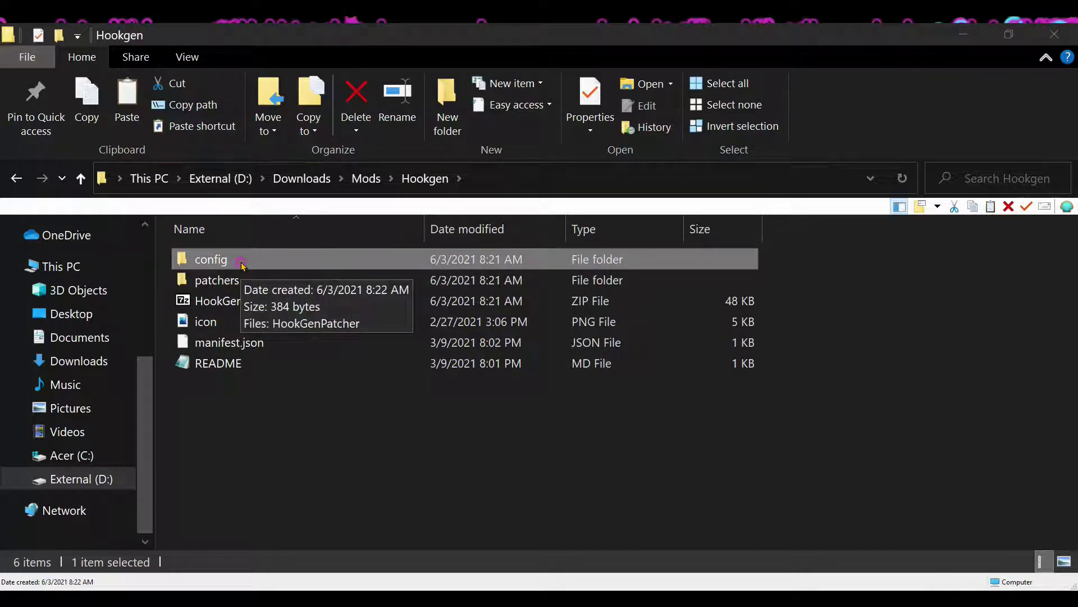
ctrl+click(230, 279)
right_click(238, 279)
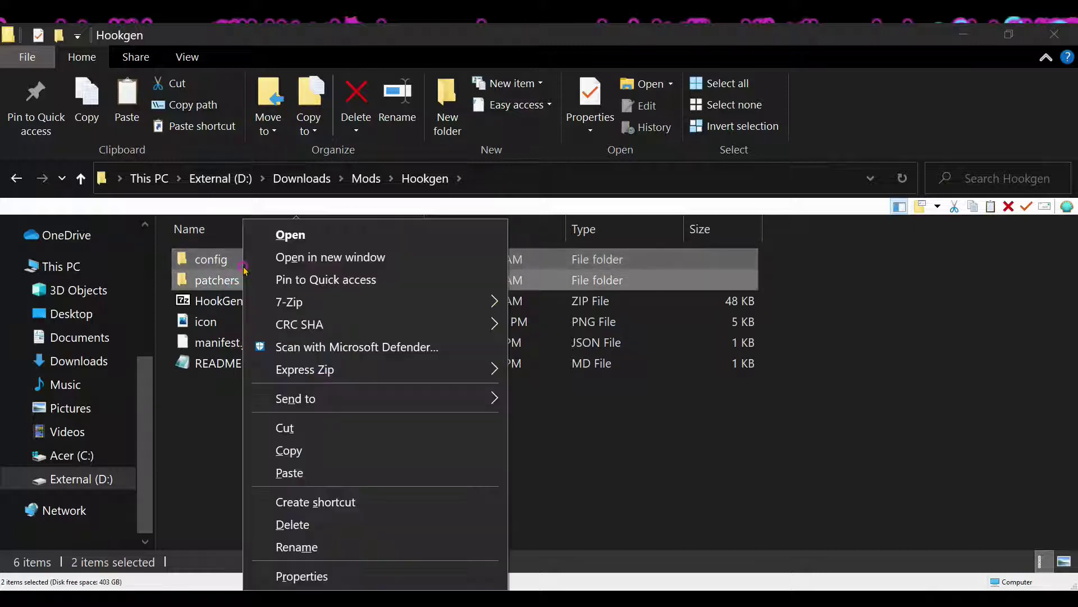
click(301, 450)
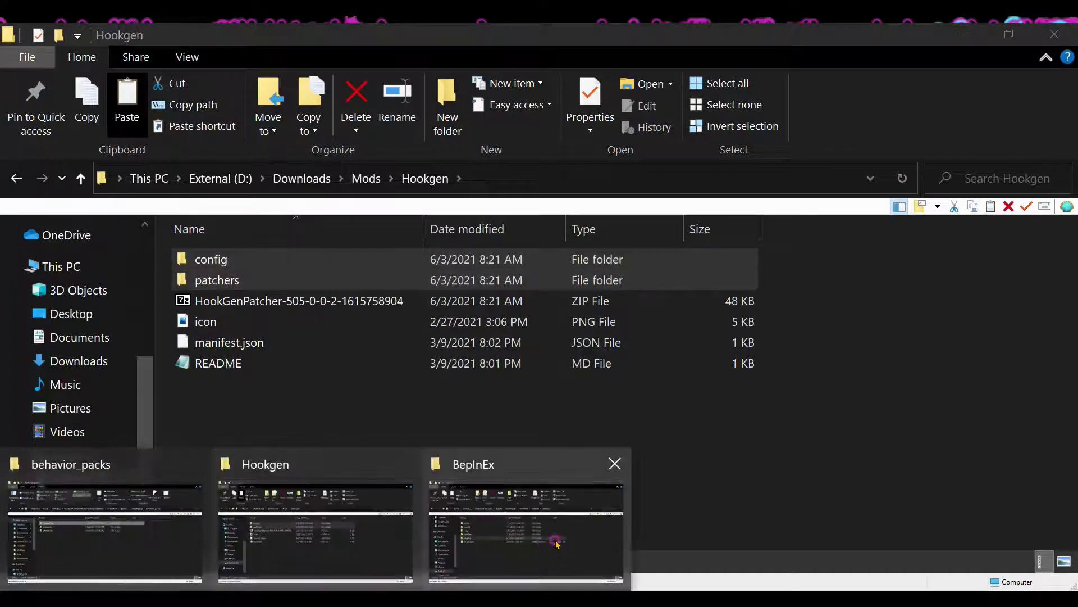
- Switch to Valheim's BepInEx folder and show the paste option for the copied config and patchers folders without pasting them
click(555, 555)
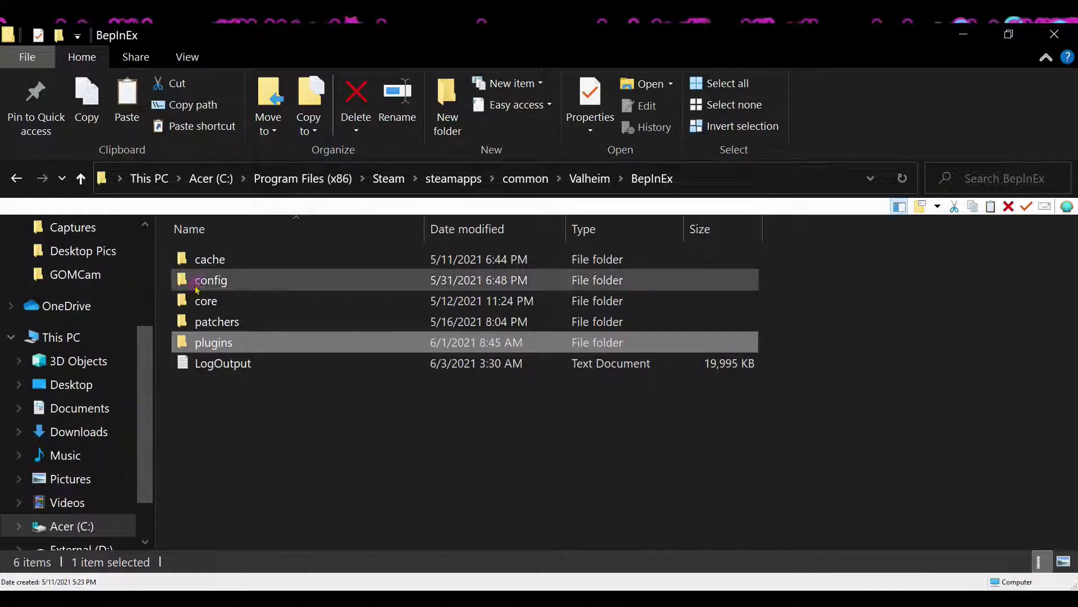
right_click(339, 421)
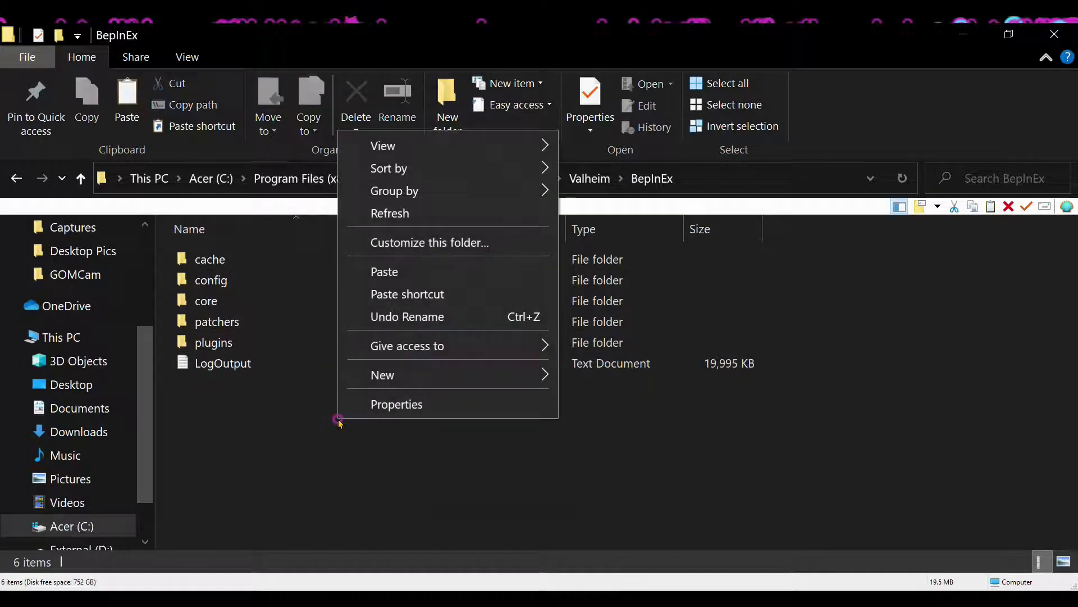
click(189, 456)
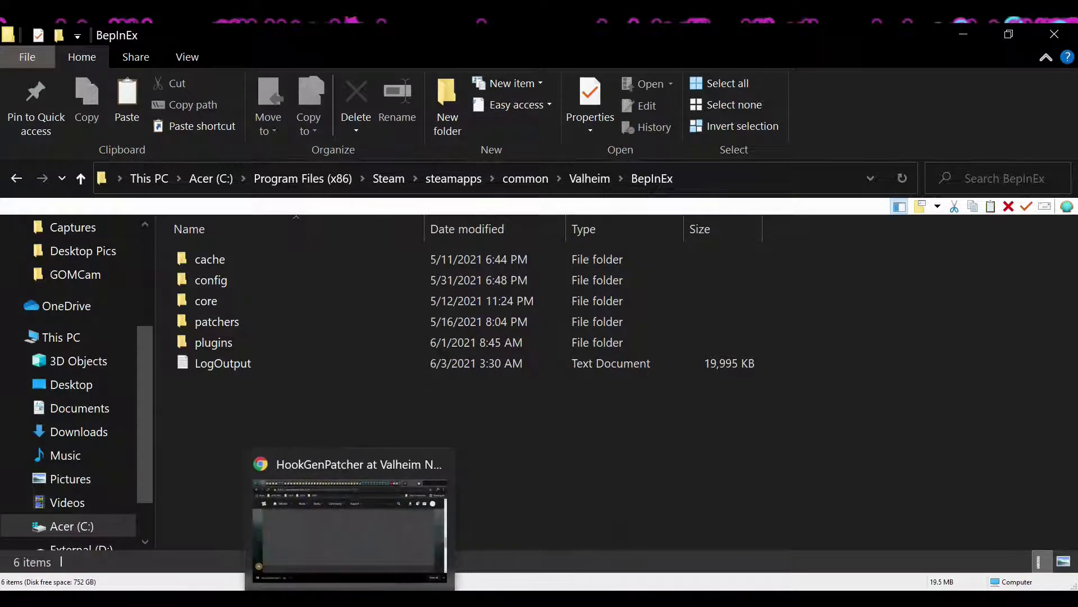
- Switch to Chrome, show the JotunnLib page on Nexus Mods and read its naming note, merger notice and installation instructions
click(353, 598)
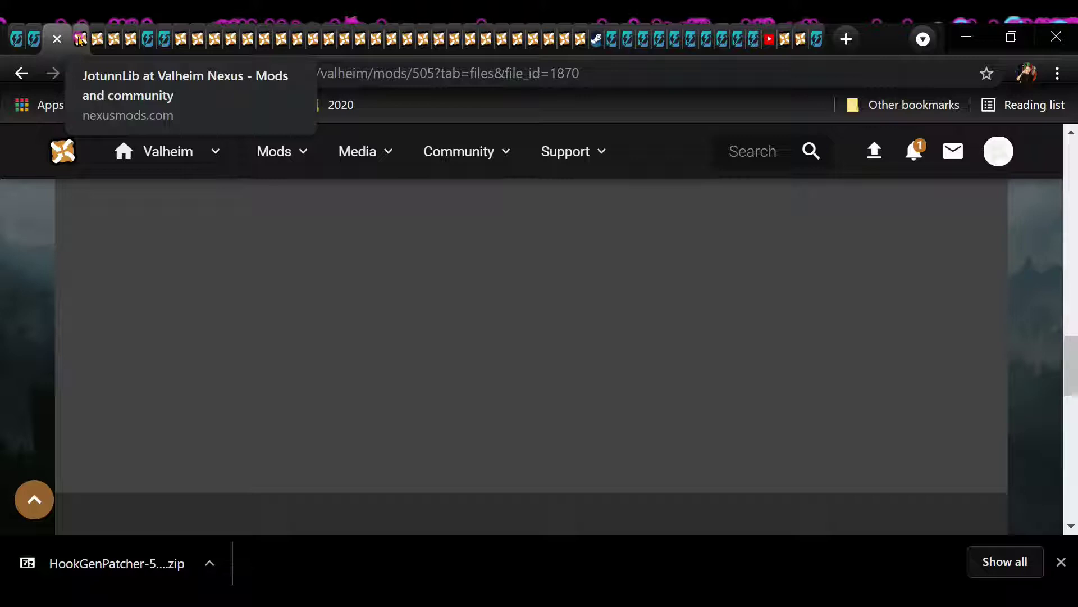
click(81, 38)
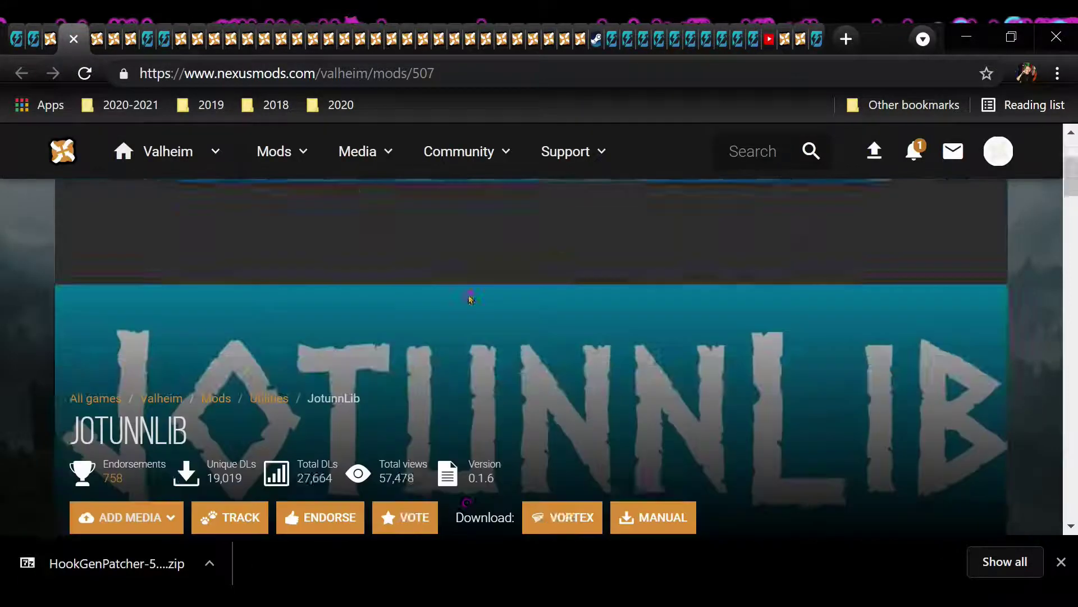
scroll(391, 333, down, 20)
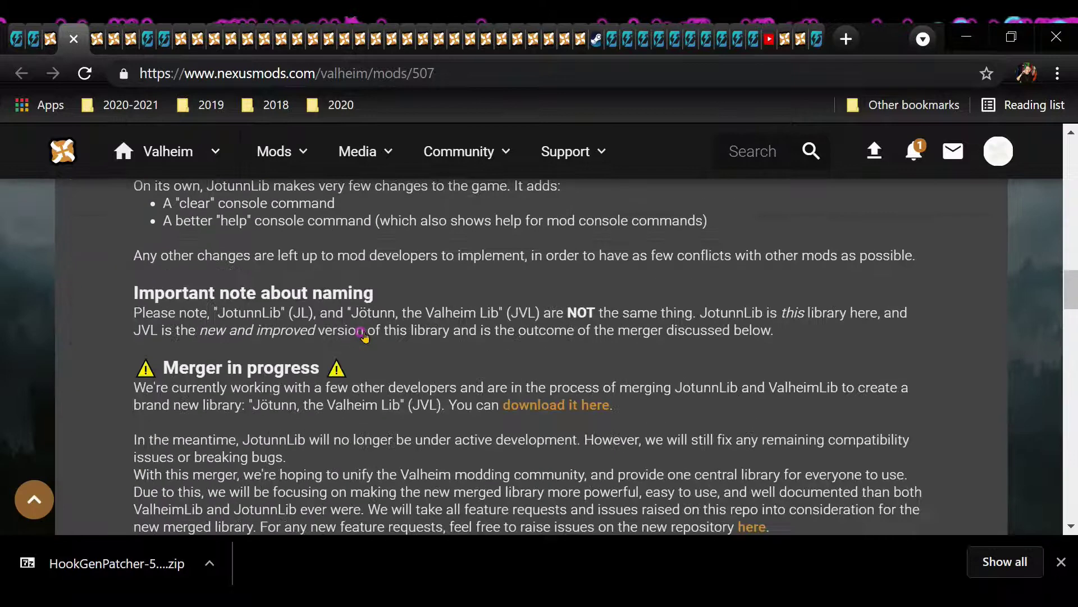
scroll(364, 331, down, 5)
scroll(310, 352, down, 2)
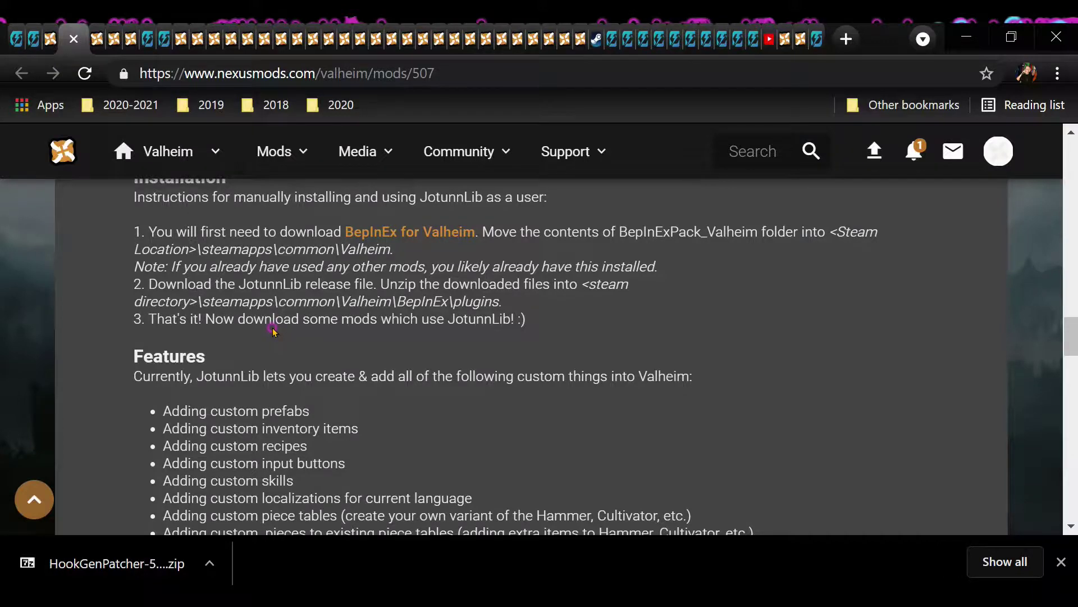
scroll(274, 332, up, 15)
scroll(513, 330, down, 3)
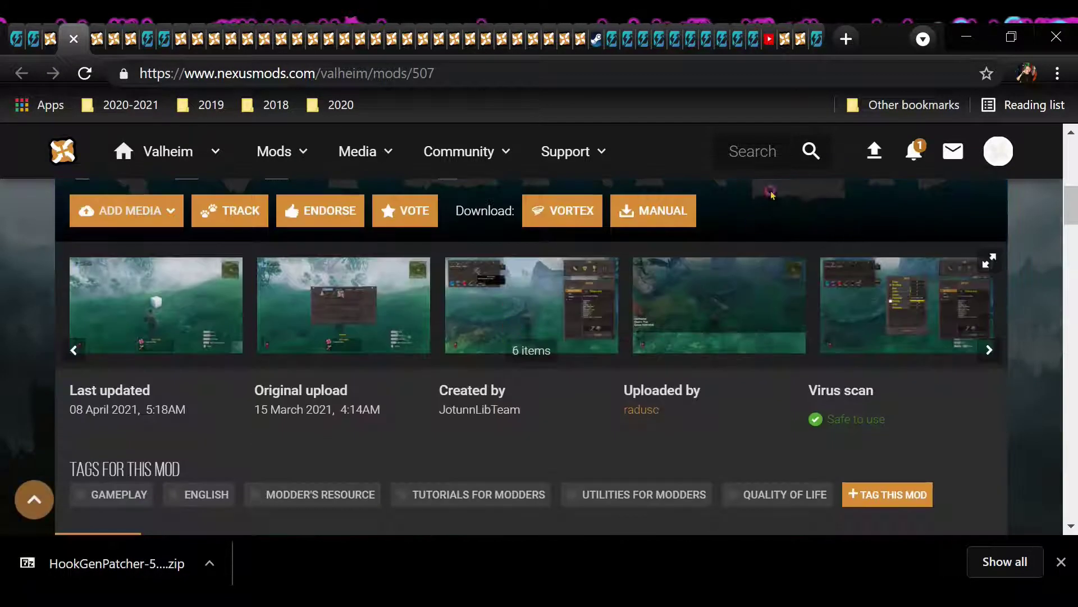
click(674, 205)
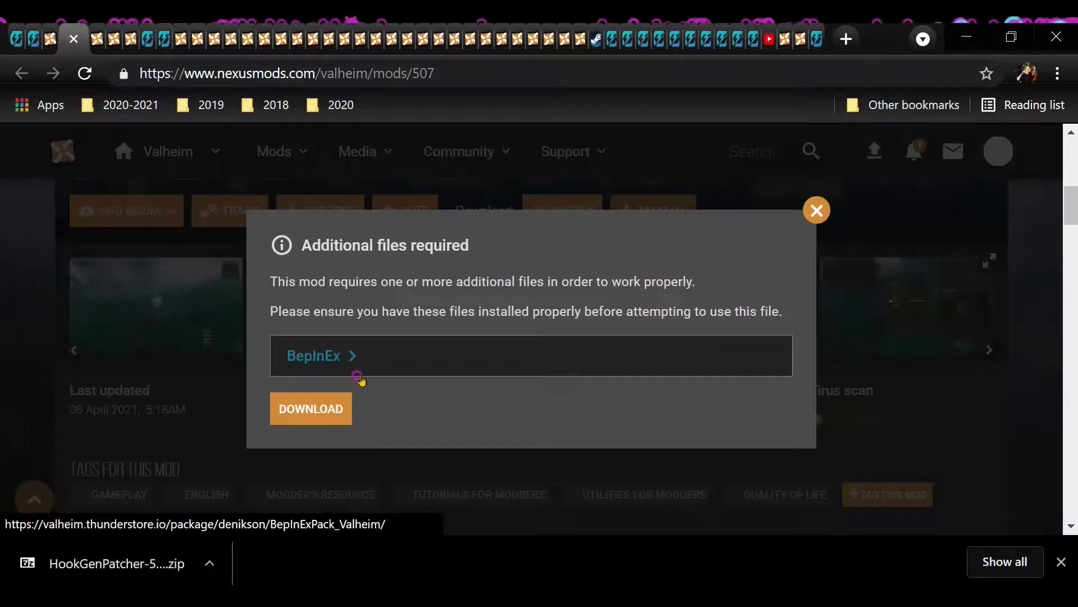
click(341, 410)
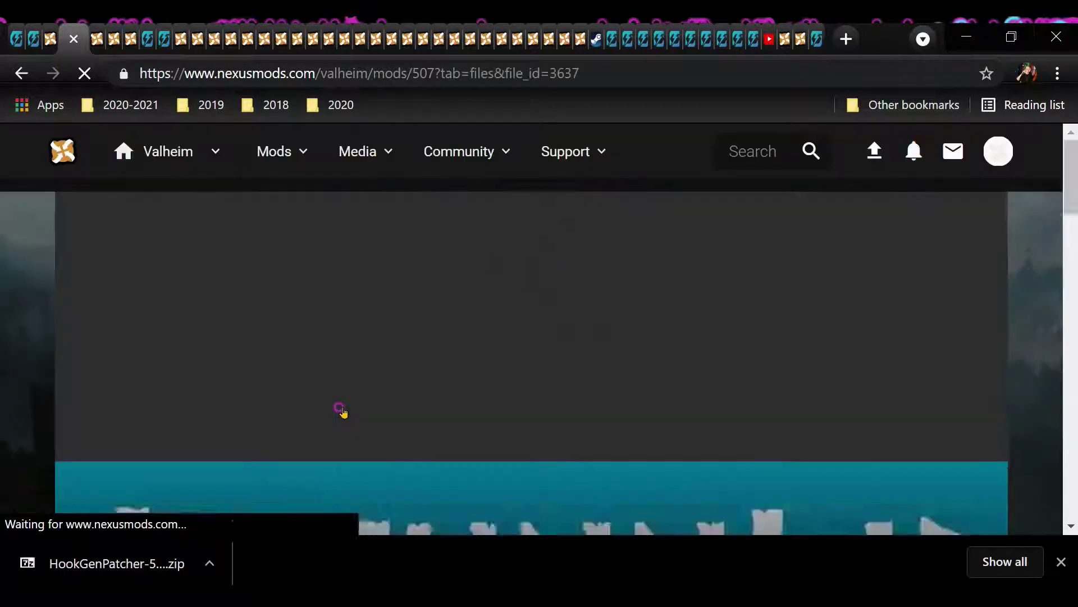
scroll(608, 306, down, 6)
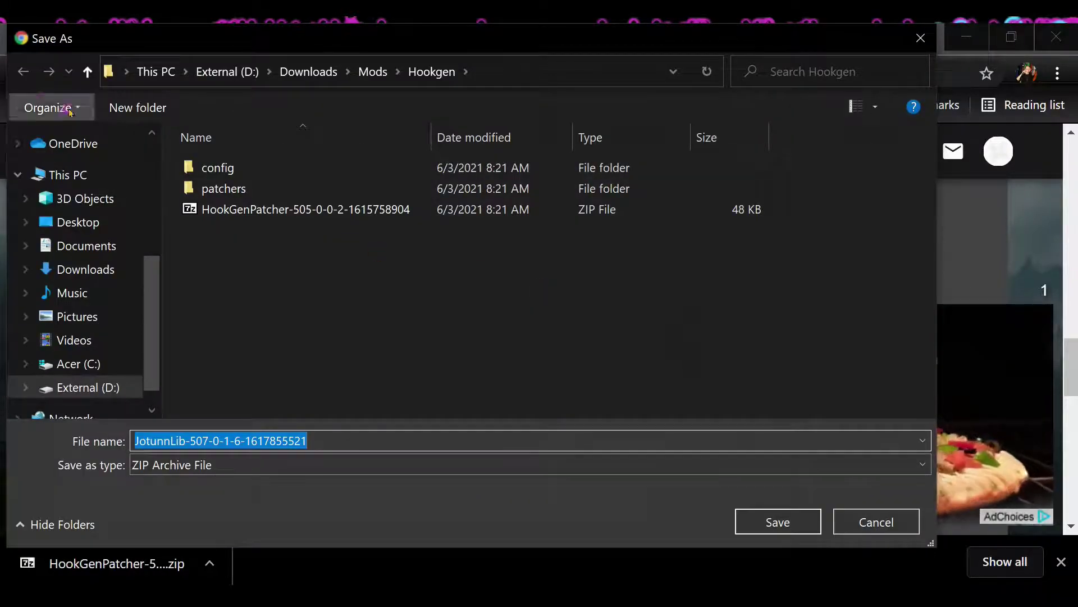
- Create a folder named JotunnLib in Downloads > Mods on drive D and save the JotunnLib zip archive in it
click(87, 71)
right_click(775, 201)
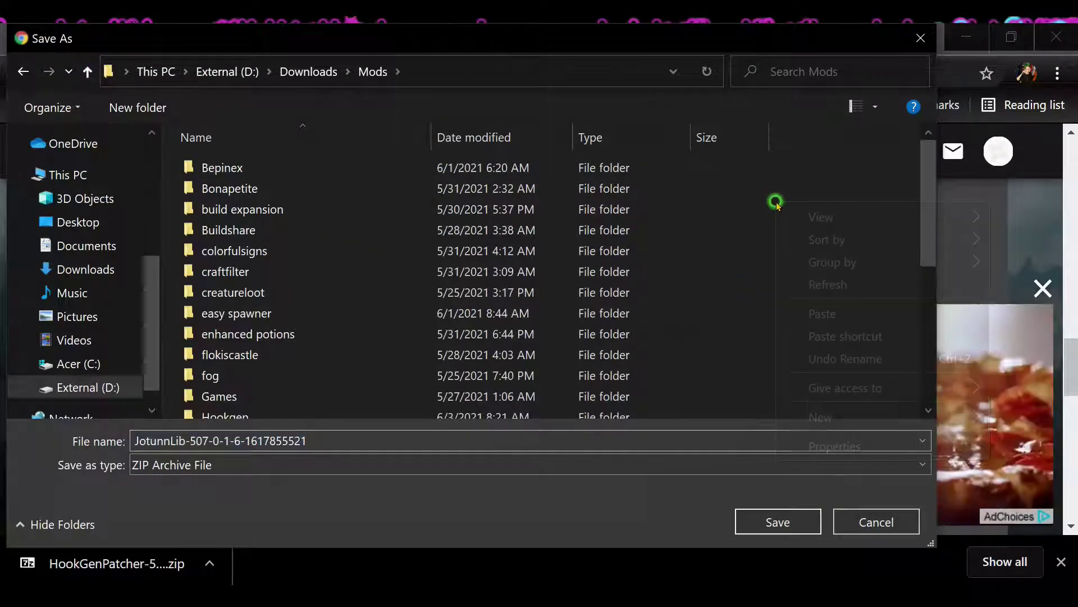
mouse_move(821, 416)
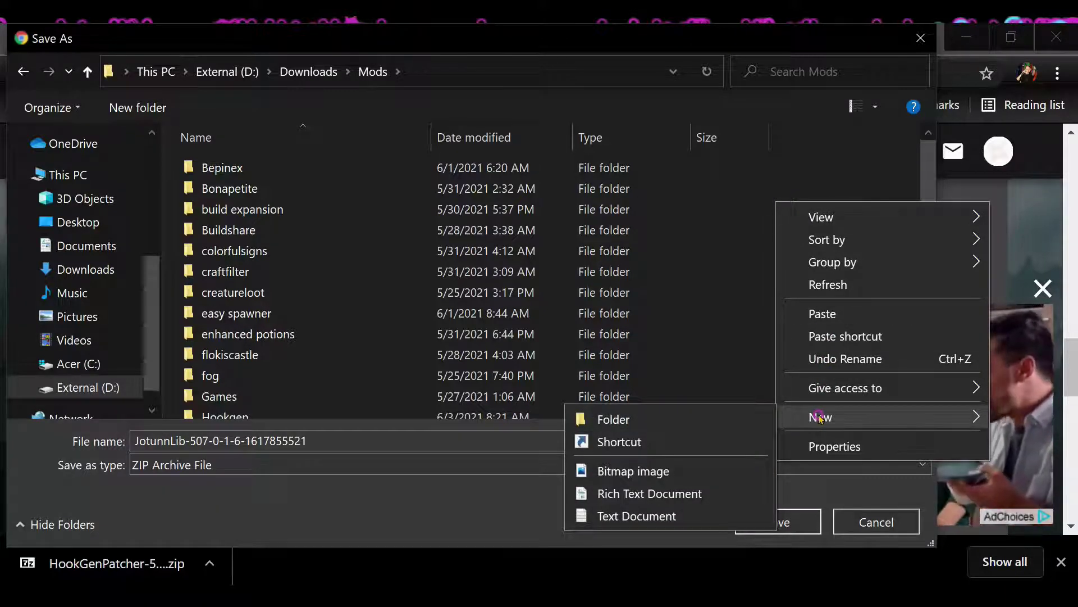
click(669, 420)
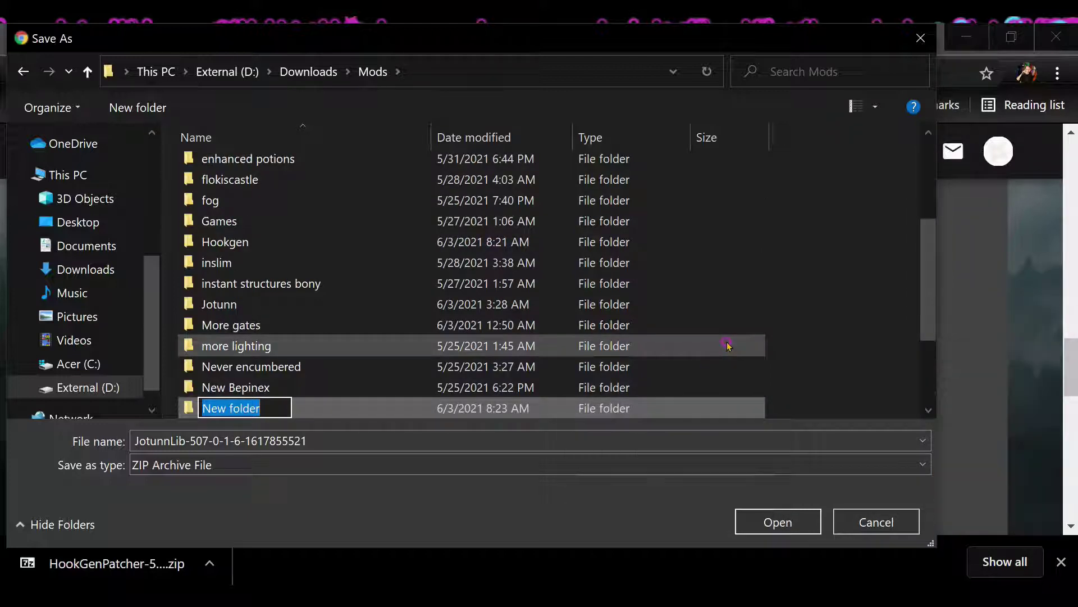
text(Jot)
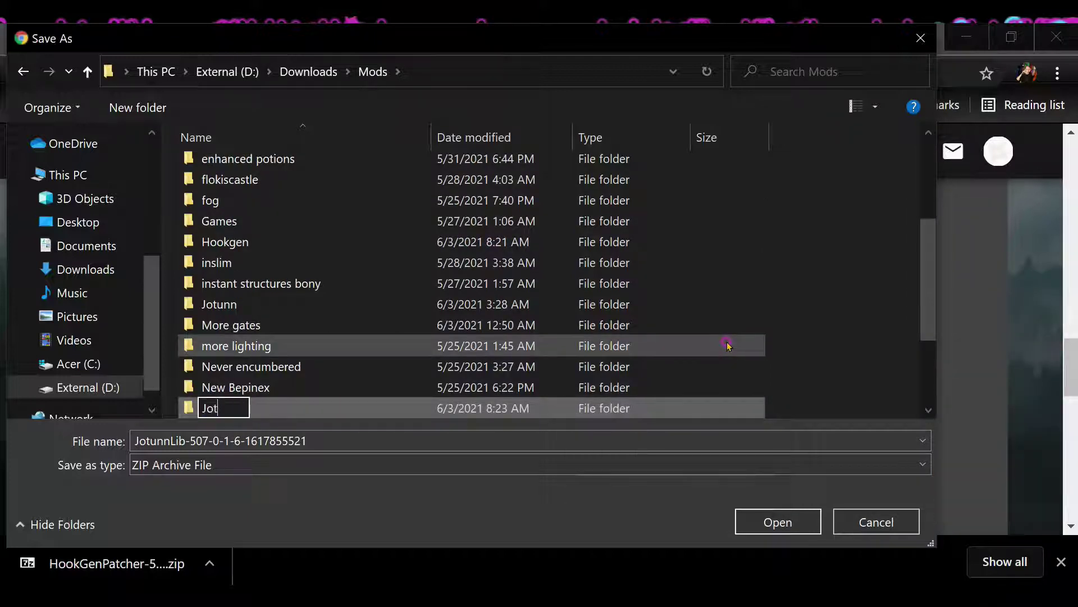
text(unnLib)
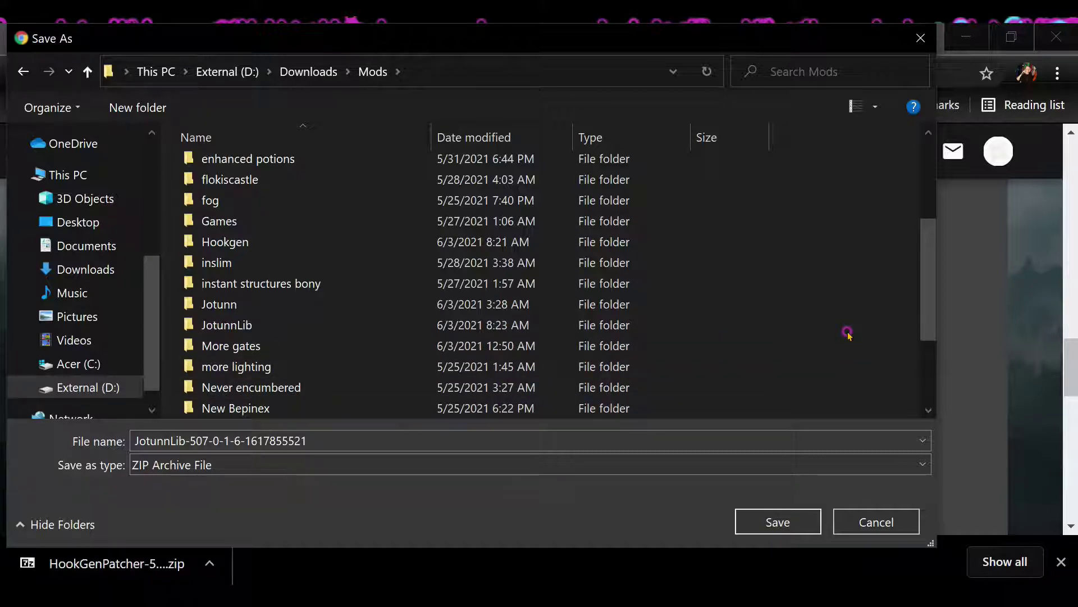
double_click(308, 325)
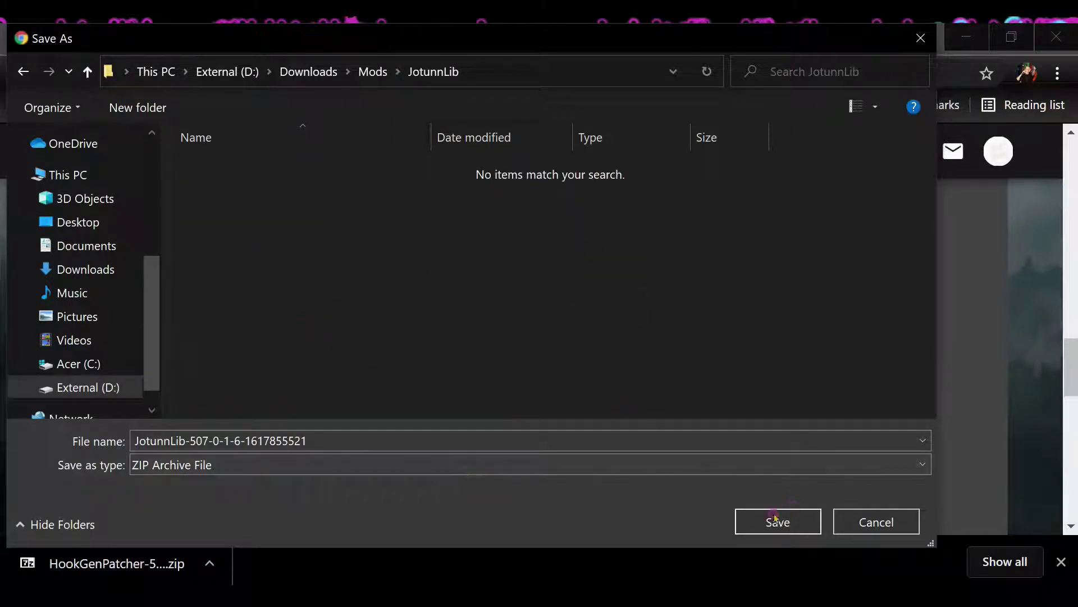
click(788, 513)
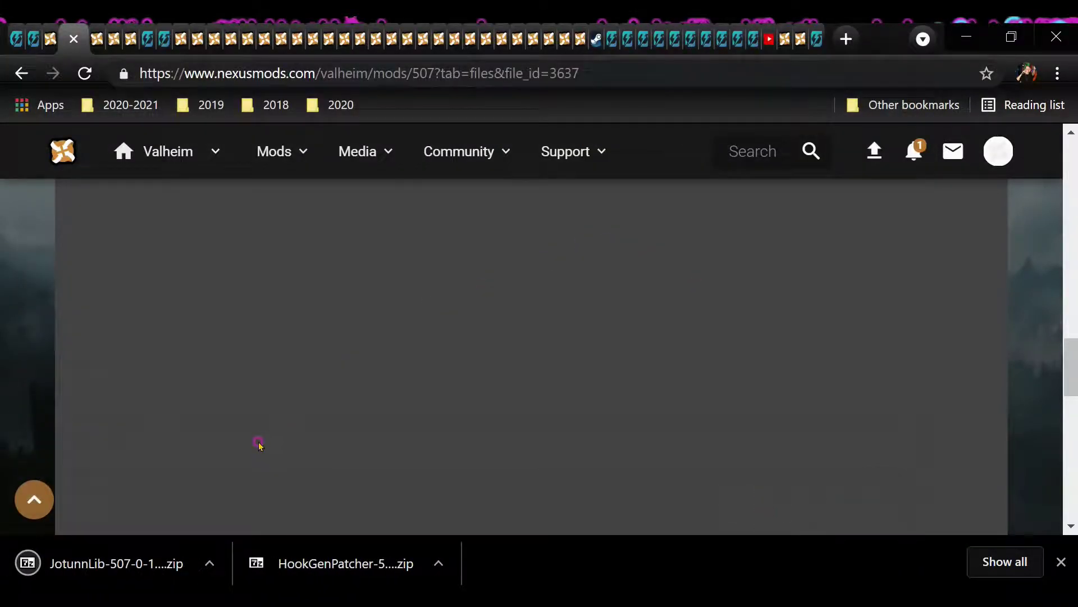
- Switch to the Hookgen File Explorer window, go back up to Mods and open the JotunnLib folder
key(super)
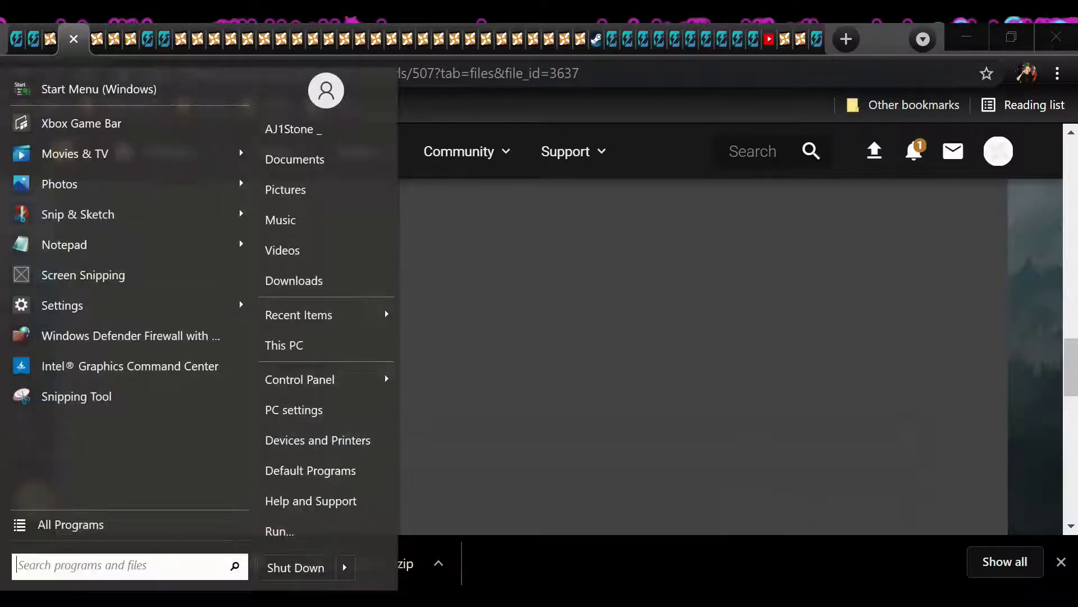
click(311, 599)
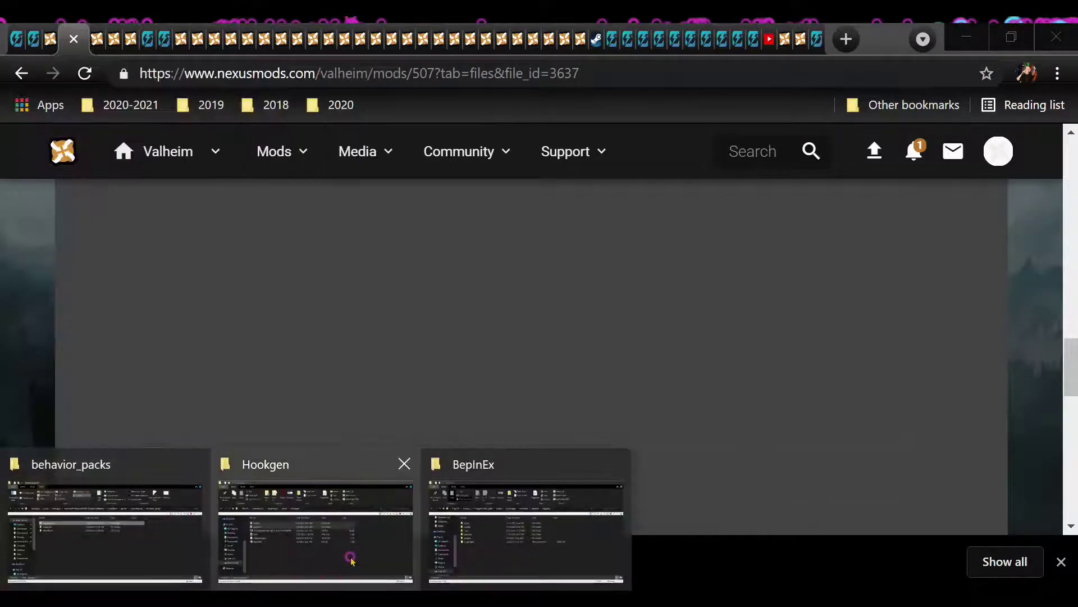
click(349, 559)
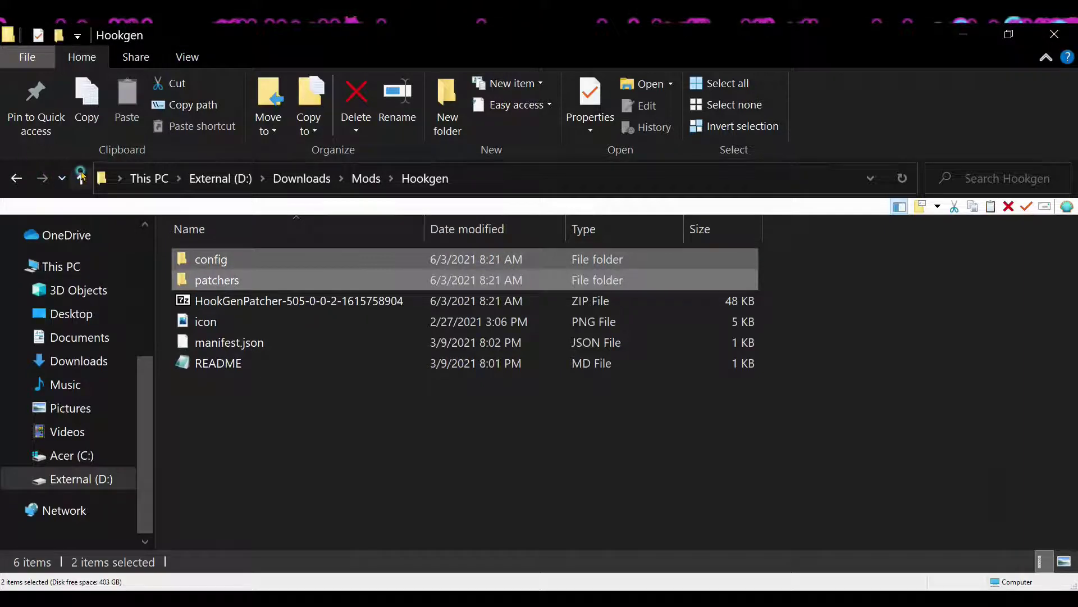
click(81, 177)
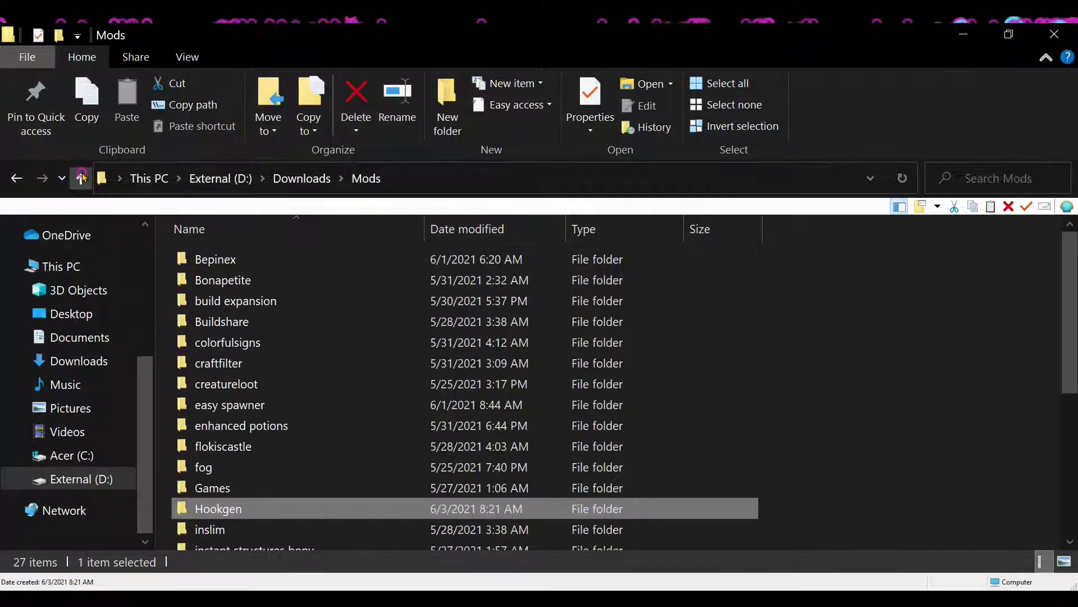
double_click(304, 509)
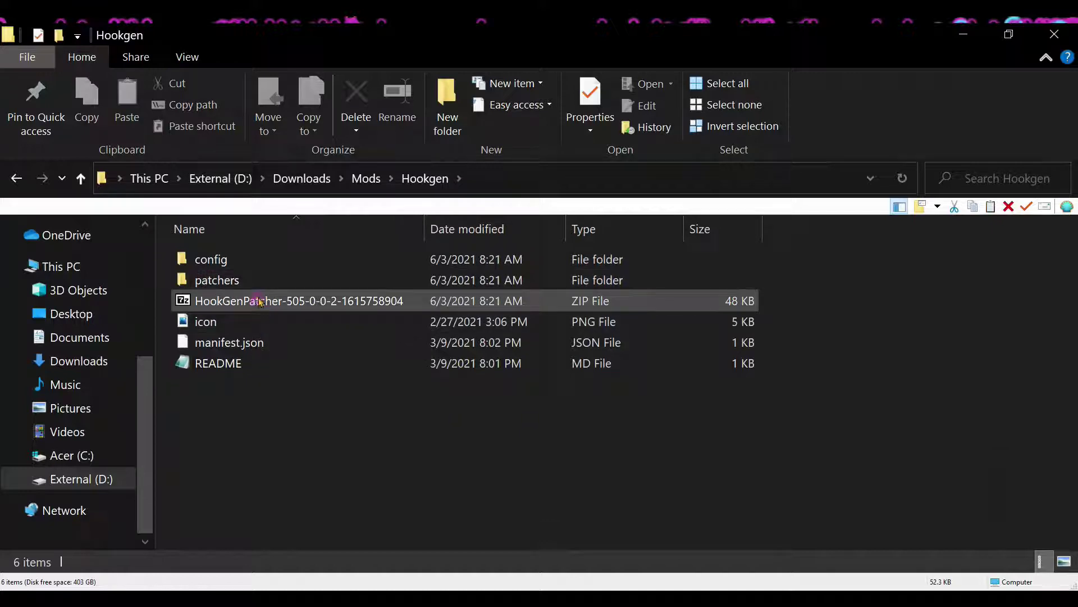
click(80, 177)
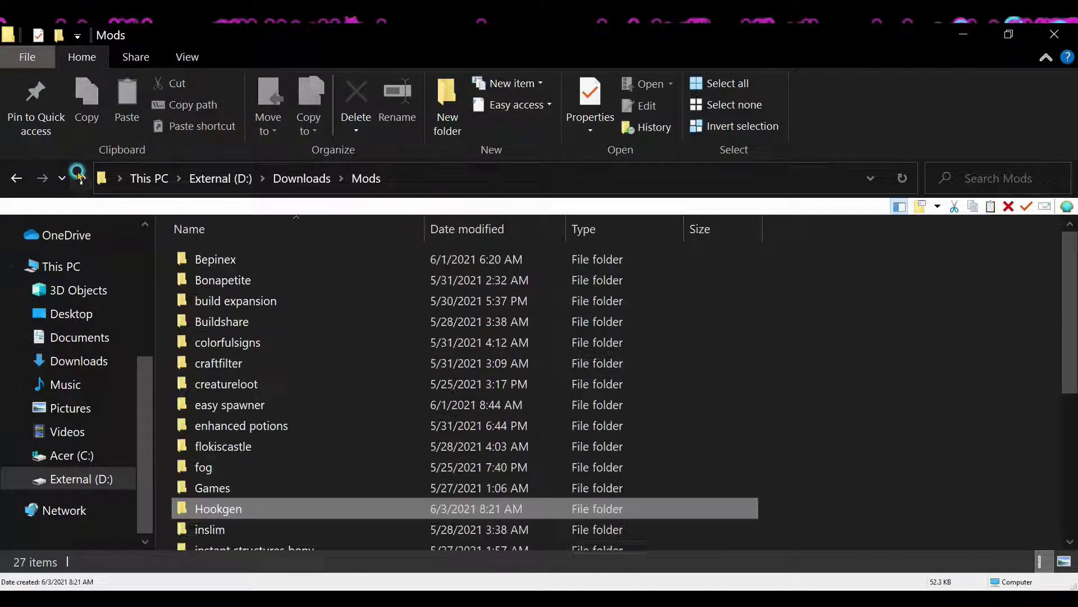
scroll(248, 430, down, 2)
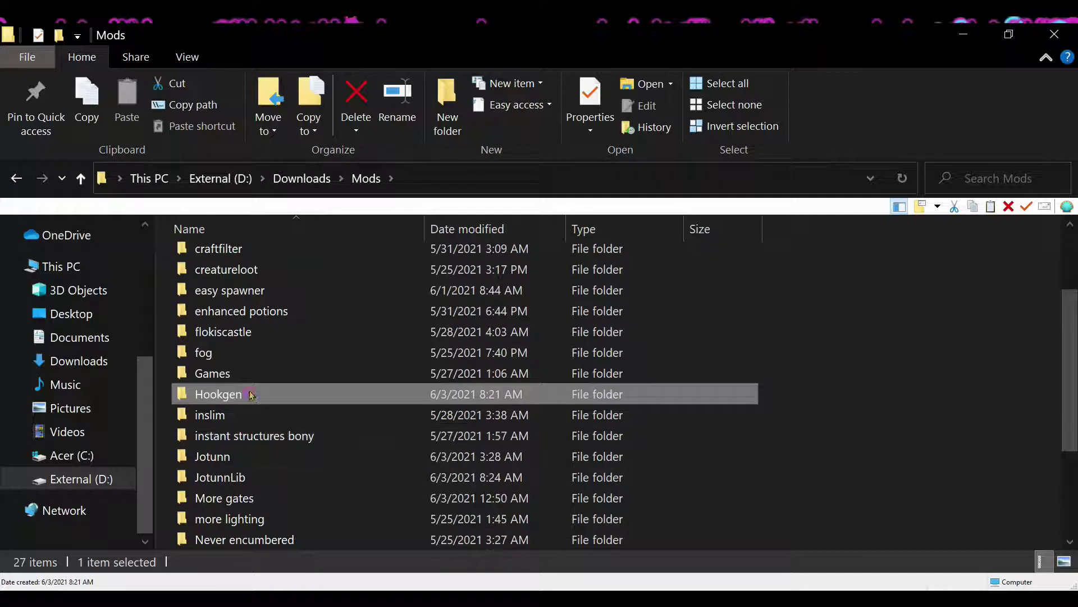
double_click(242, 477)
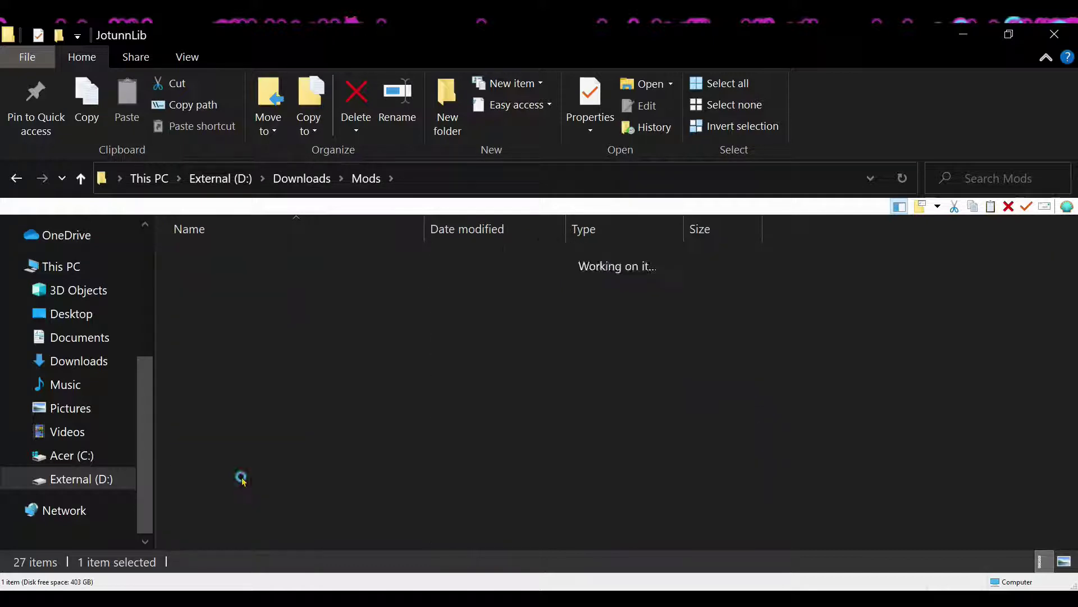
- Extract the JotunnLib zip archive directly into the JotunnLib folder with 7-Zip
right_click(294, 259)
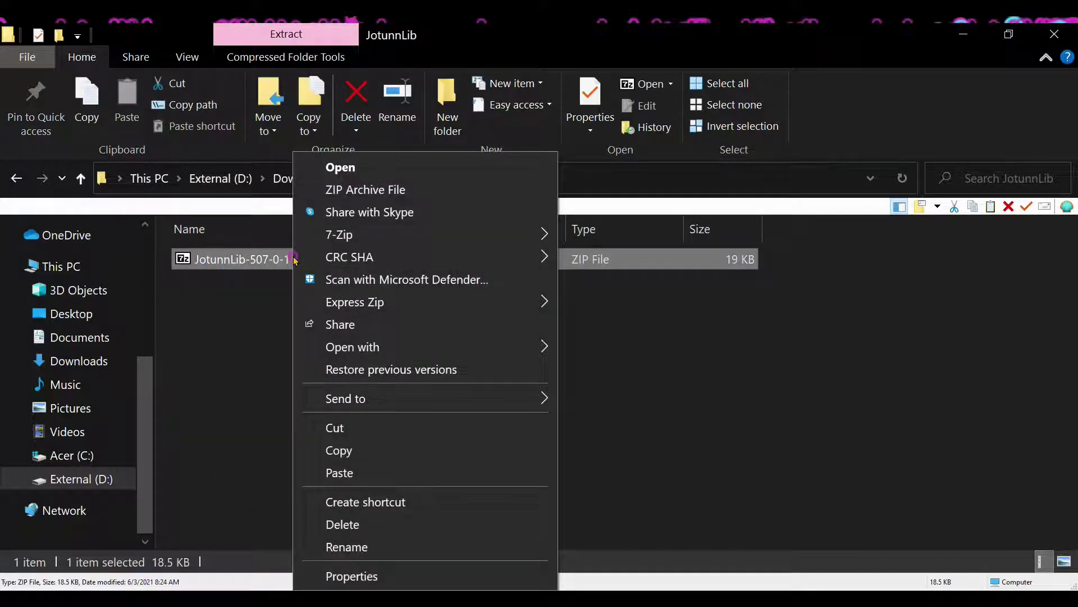
mouse_move(484, 246)
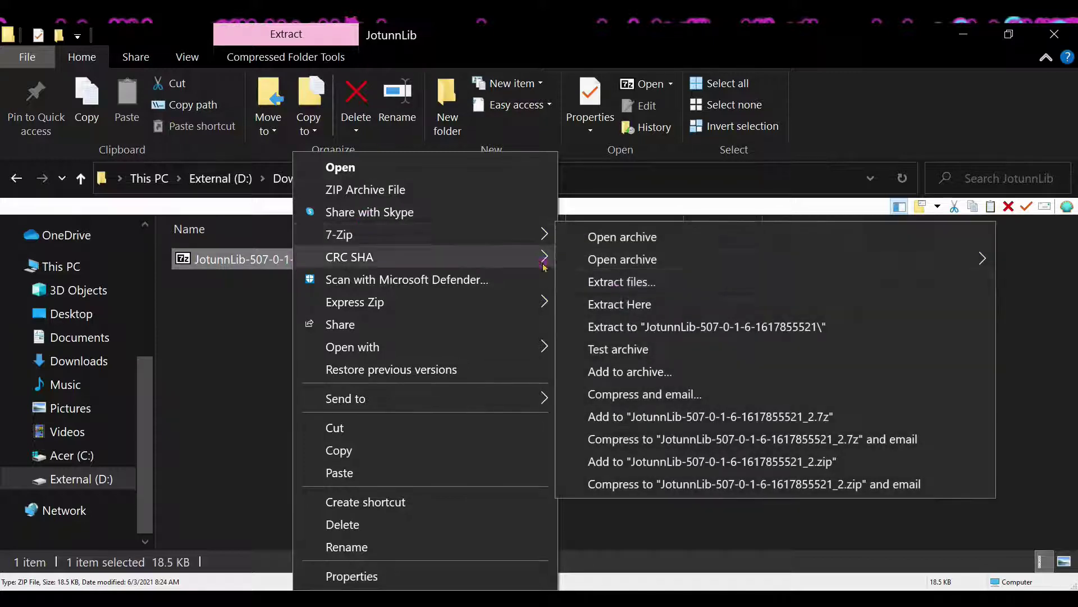
click(620, 304)
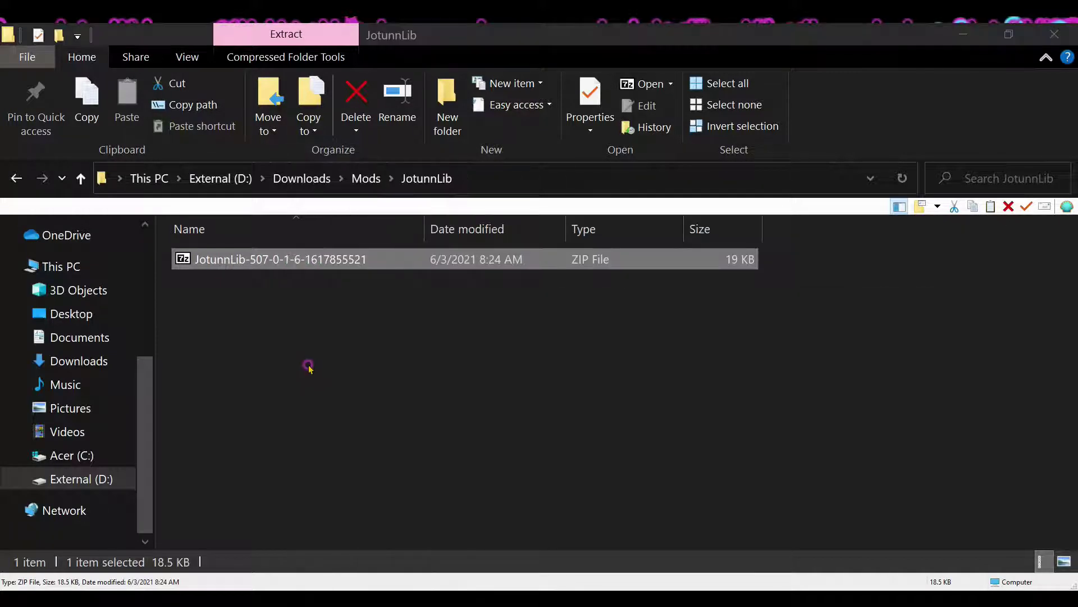
click(302, 346)
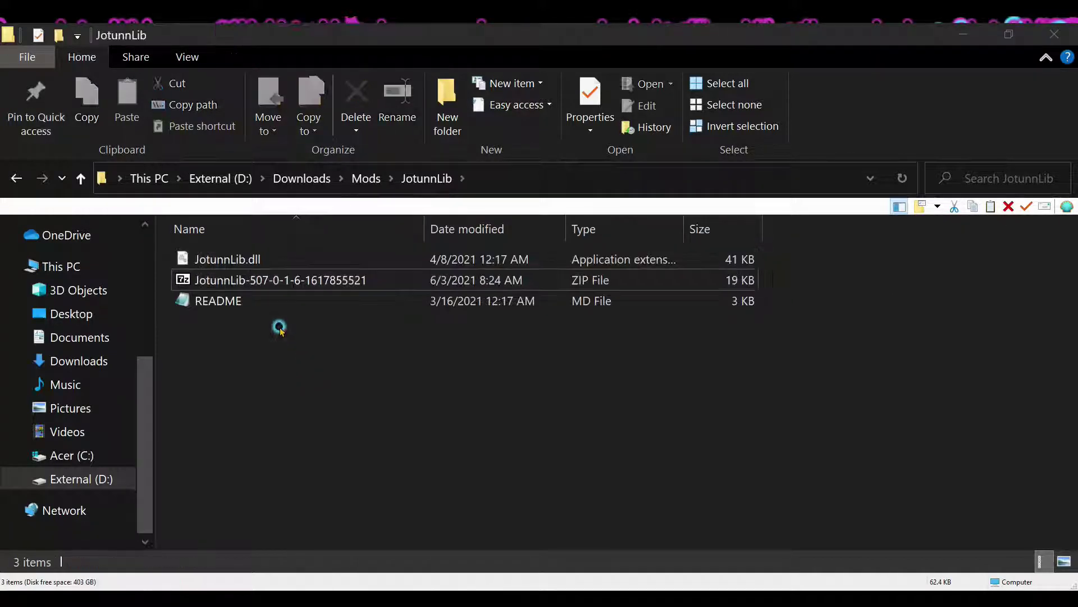
- Try to copy JotunnLib.dll from the JotunnLib folder
click(240, 262)
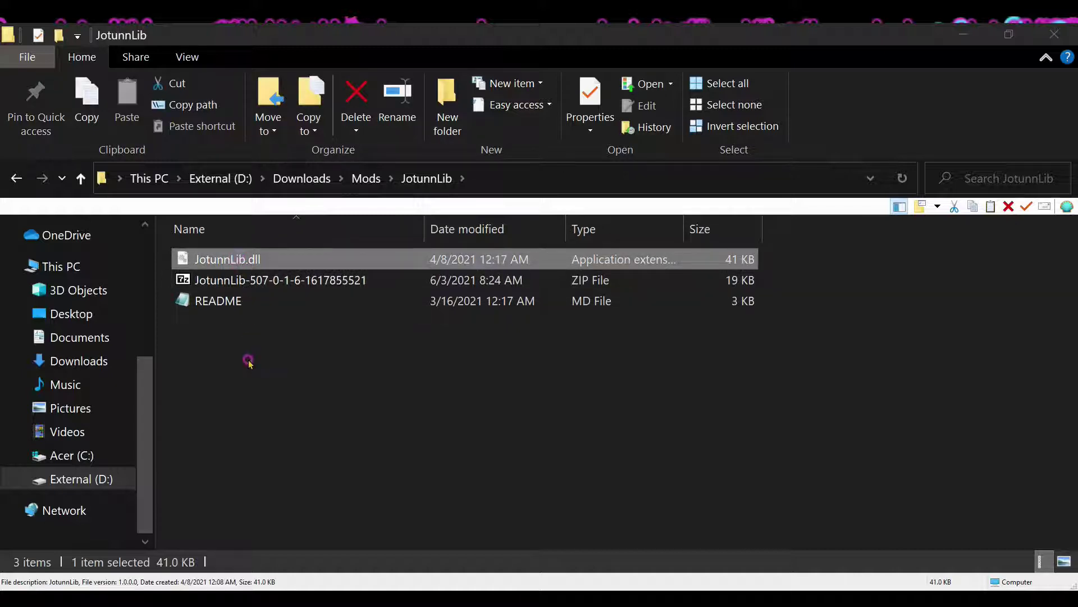
right_click(239, 263)
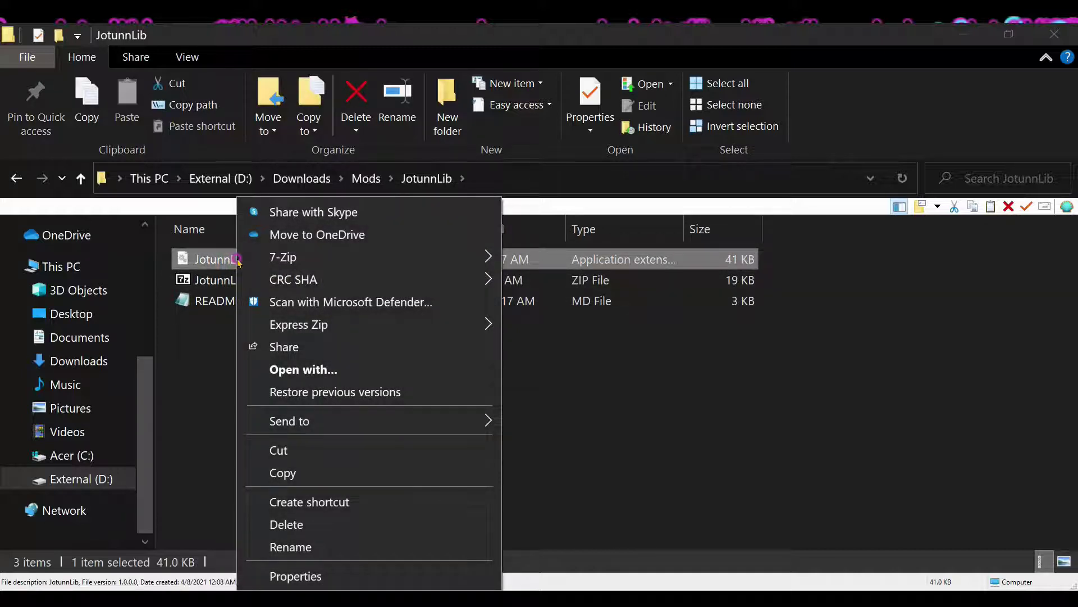
click(287, 473)
click(698, 378)
- Switch to the BepInEx File Explorer window and open its plugins folder
key(super)
click(68, 564)
click(248, 599)
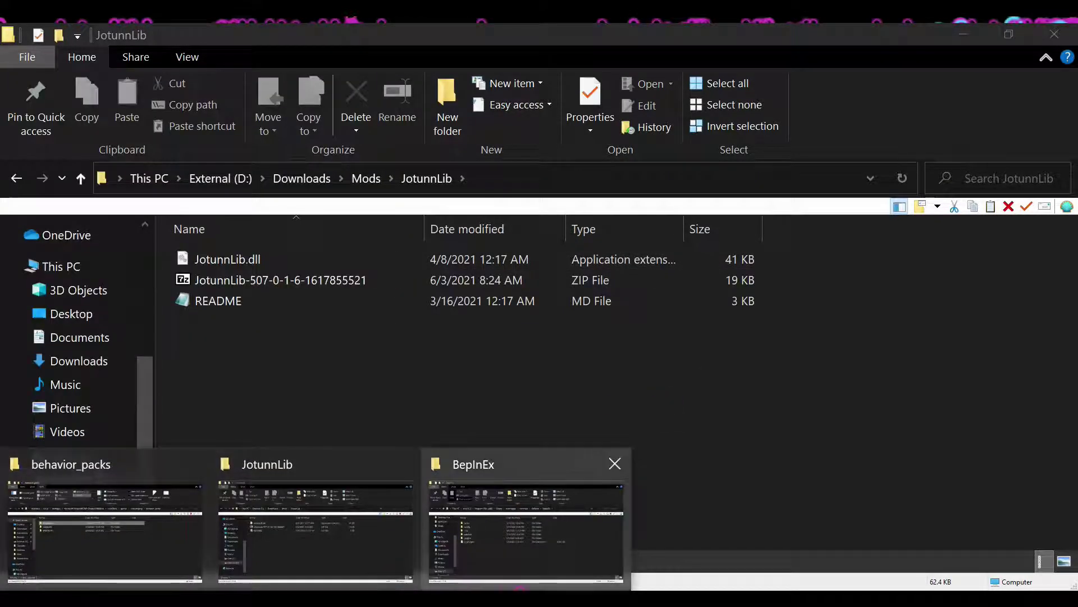
click(537, 571)
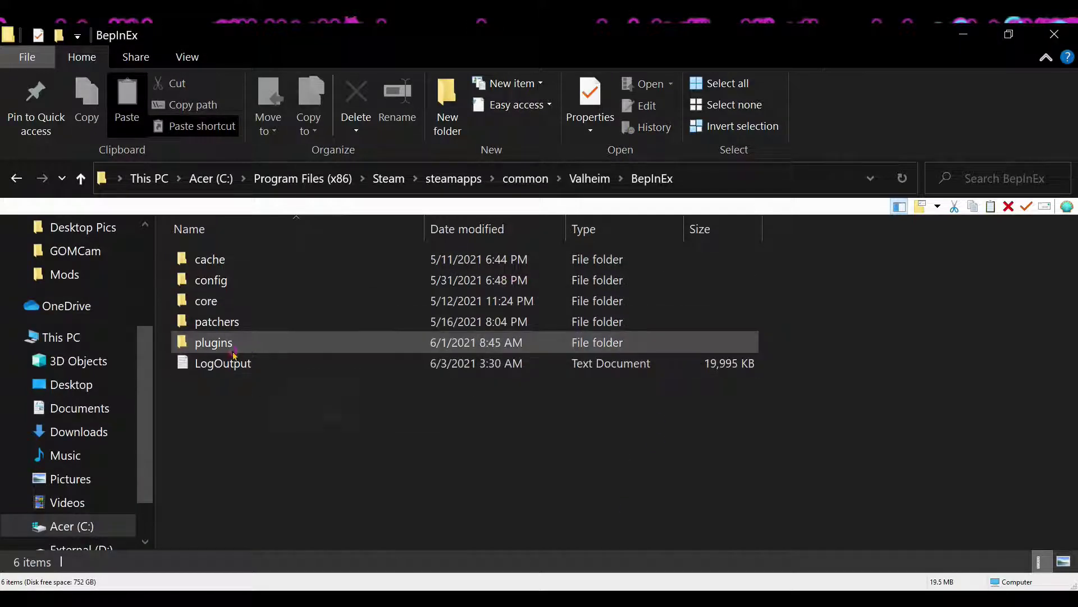
click(204, 345)
double_click(203, 345)
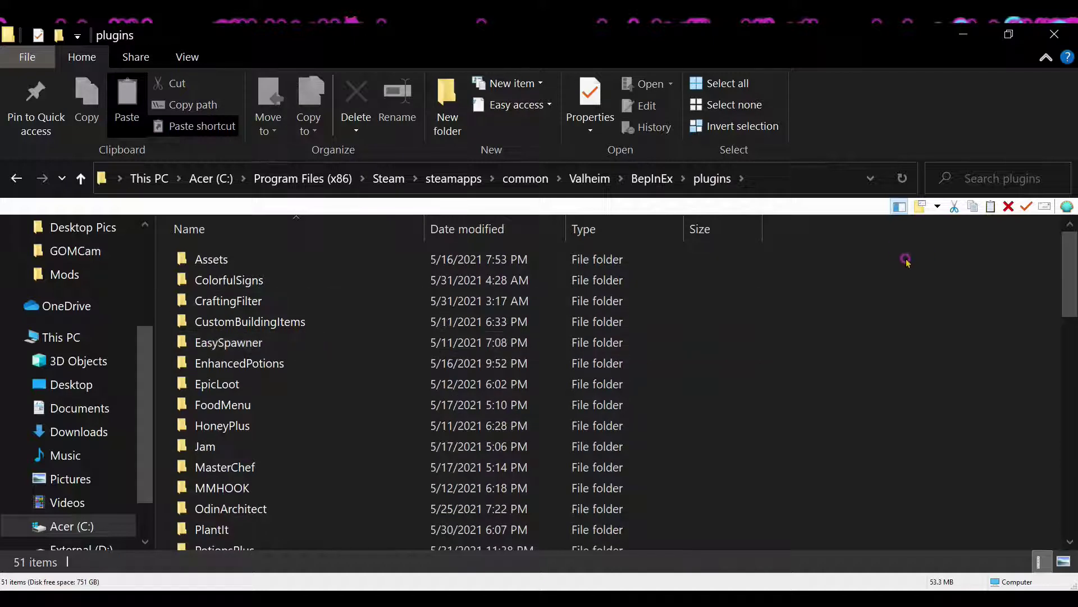
right_click(885, 270)
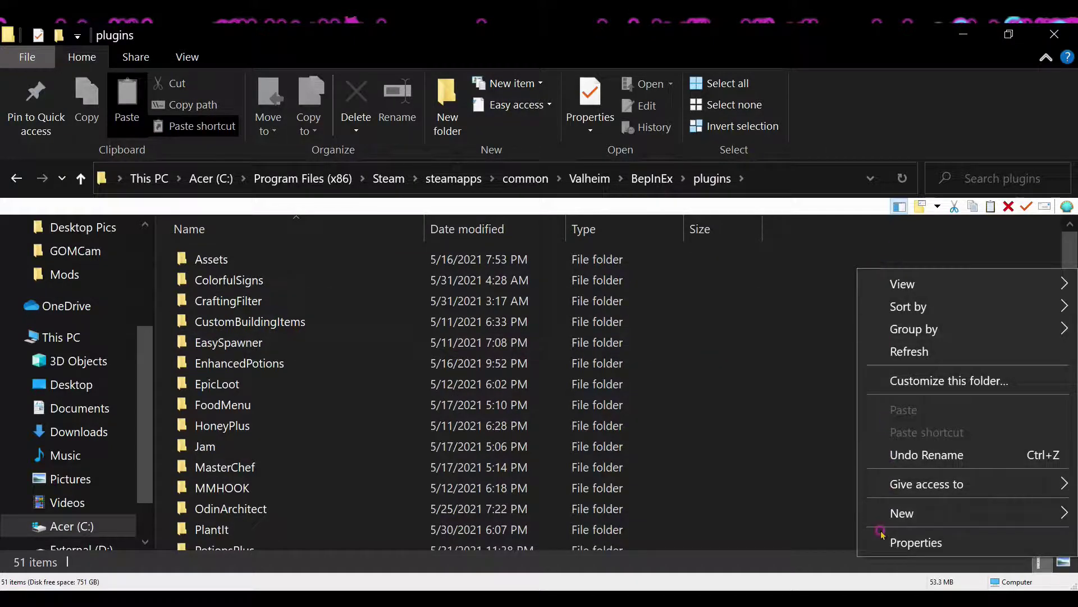
right_click(793, 393)
click(803, 374)
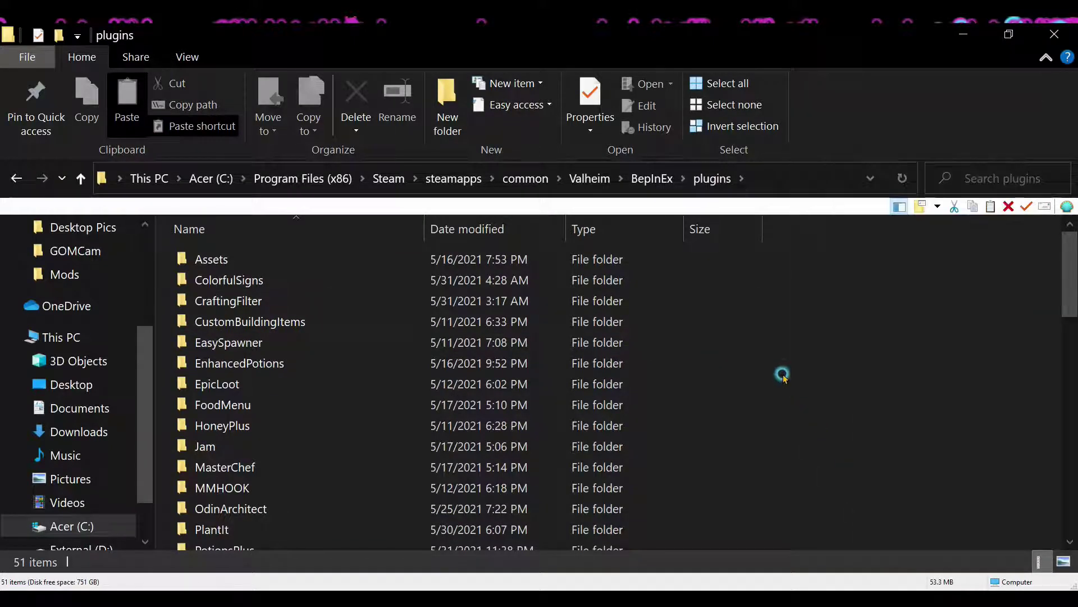
- Go back to the JotunnLib File Explorer window and copy the JotunnLib.dll file
mouse_move(312, 598)
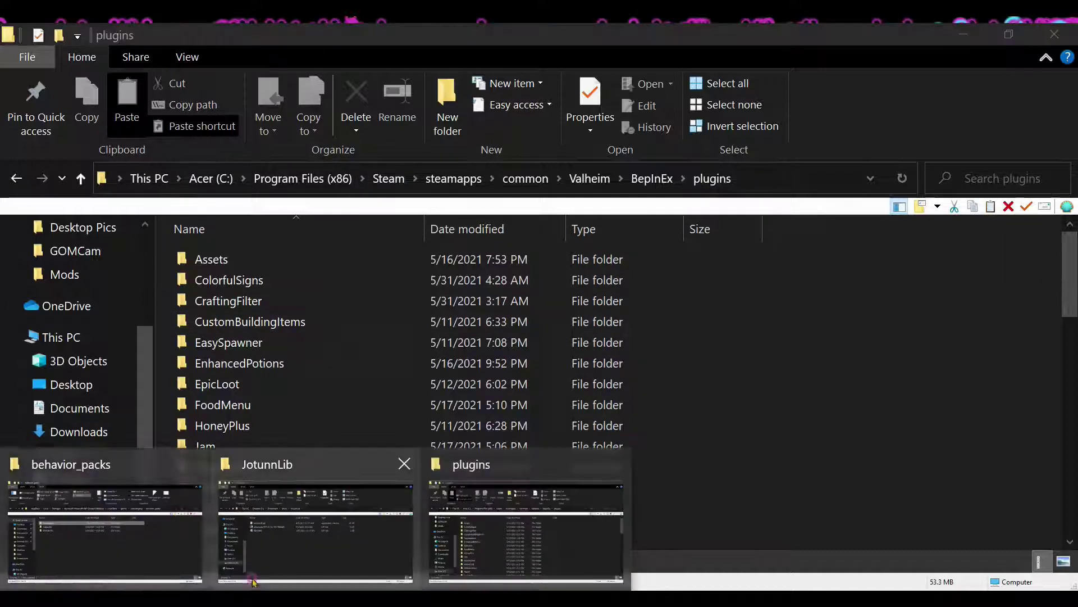
click(299, 549)
right_click(234, 262)
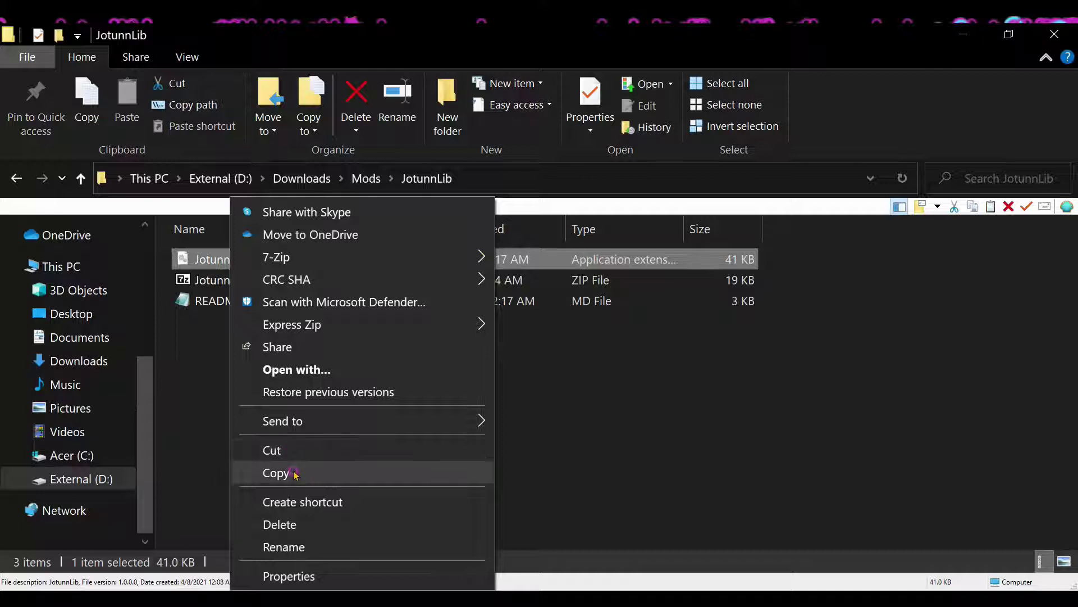
click(291, 473)
- Return to the plugins window, view its paste option without pasting, and look through the installed plugin files
mouse_move(313, 598)
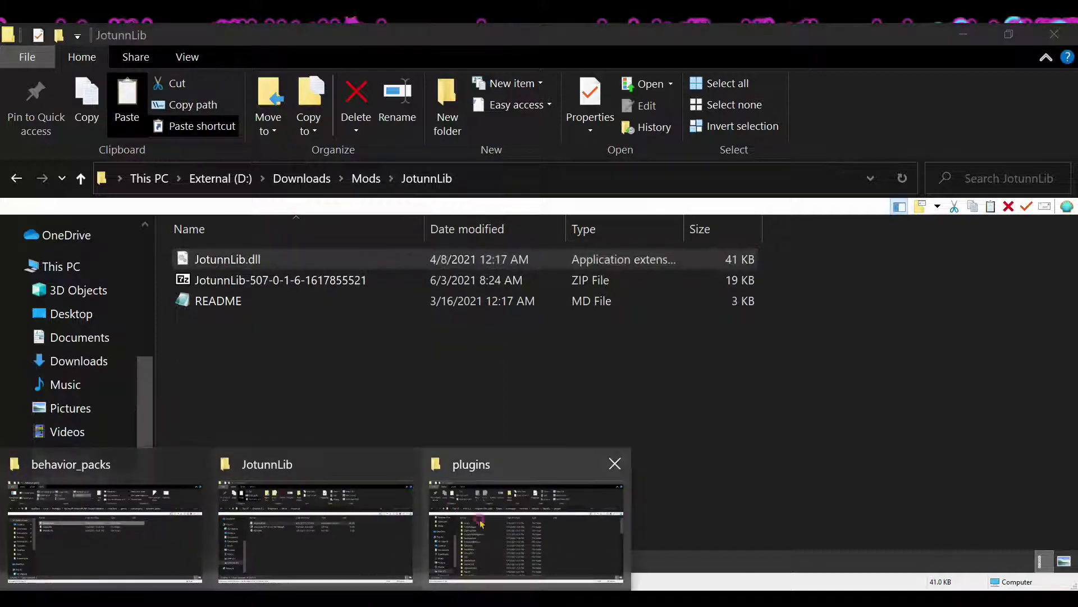
click(580, 548)
right_click(737, 279)
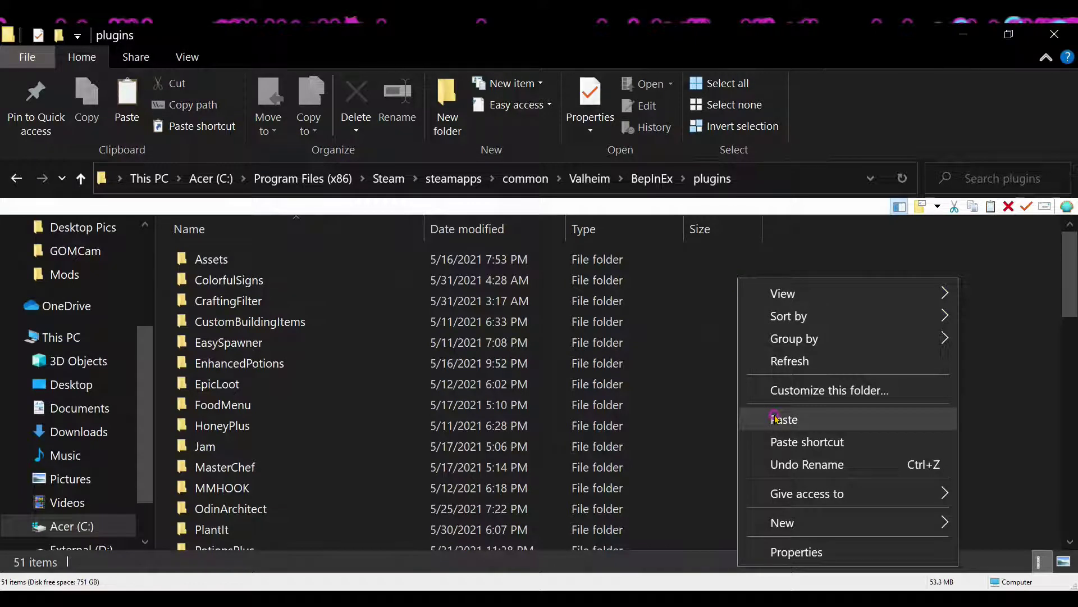
click(1019, 261)
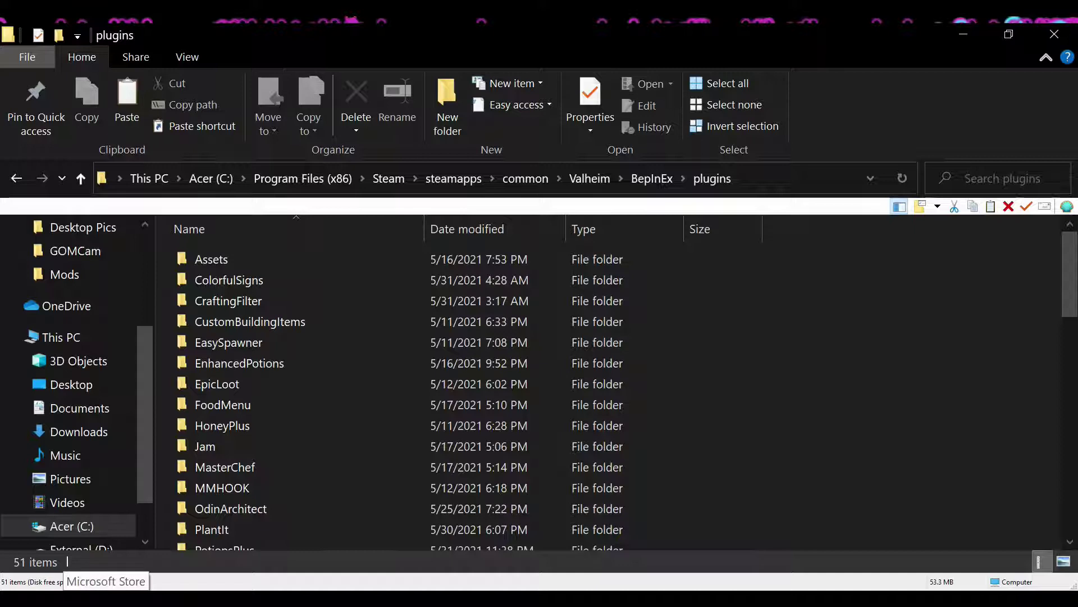
scroll(323, 342, down, 12)
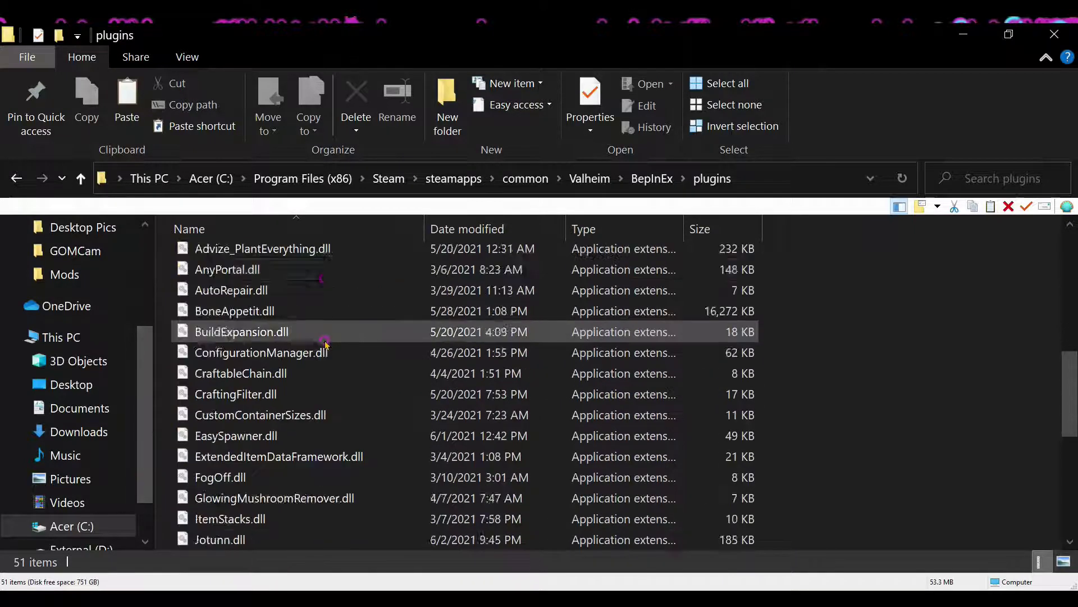
scroll(326, 343, up, 12)
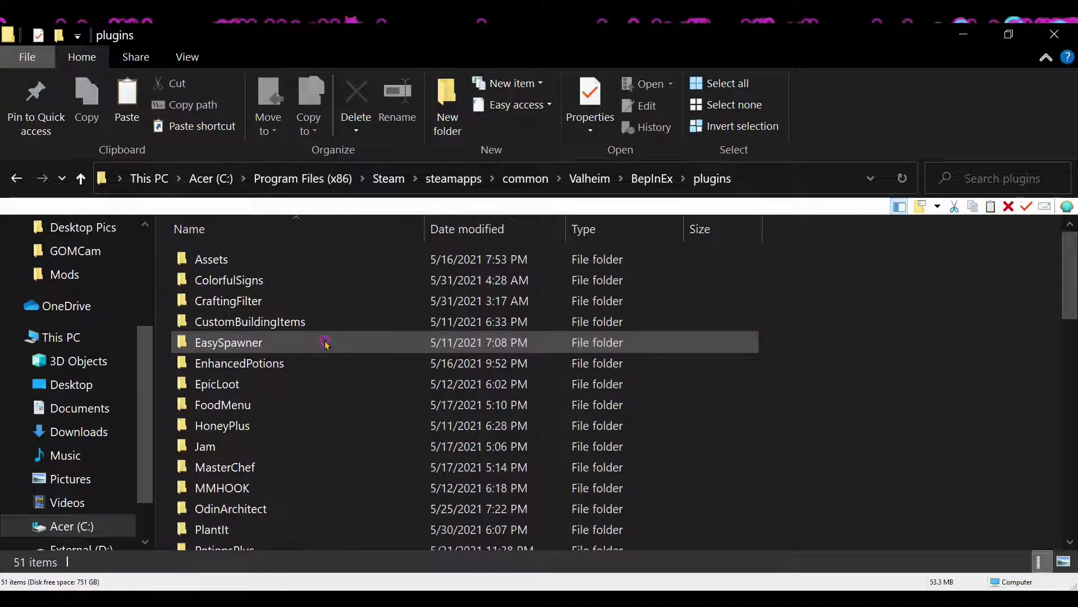
- Switch to Chrome, open the Nexus Mods page for Configuration Manager and read its description through the Config and Technical sections
click(365, 597)
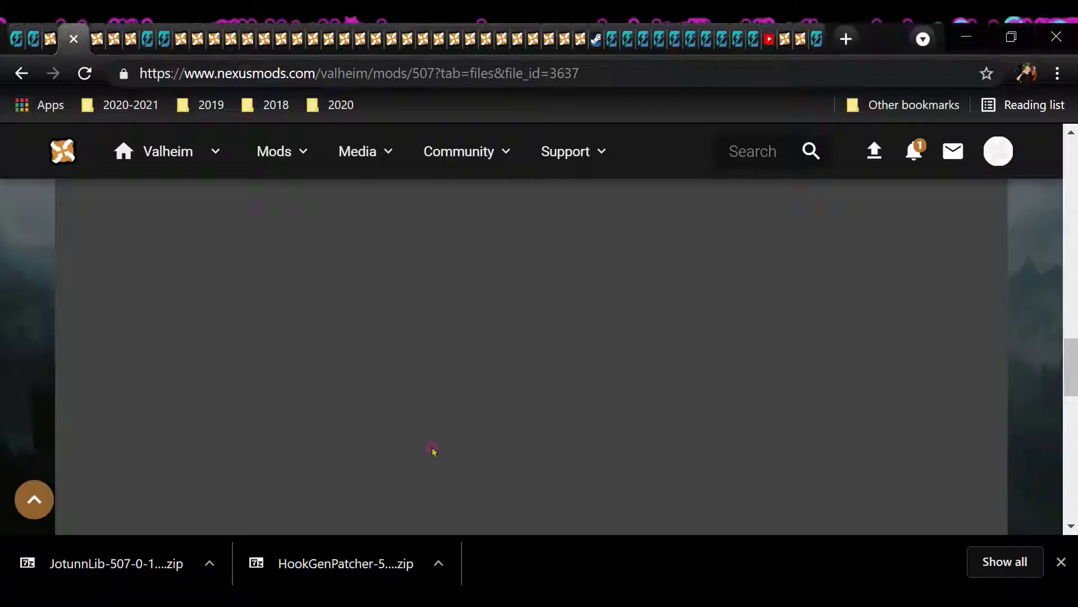
click(112, 37)
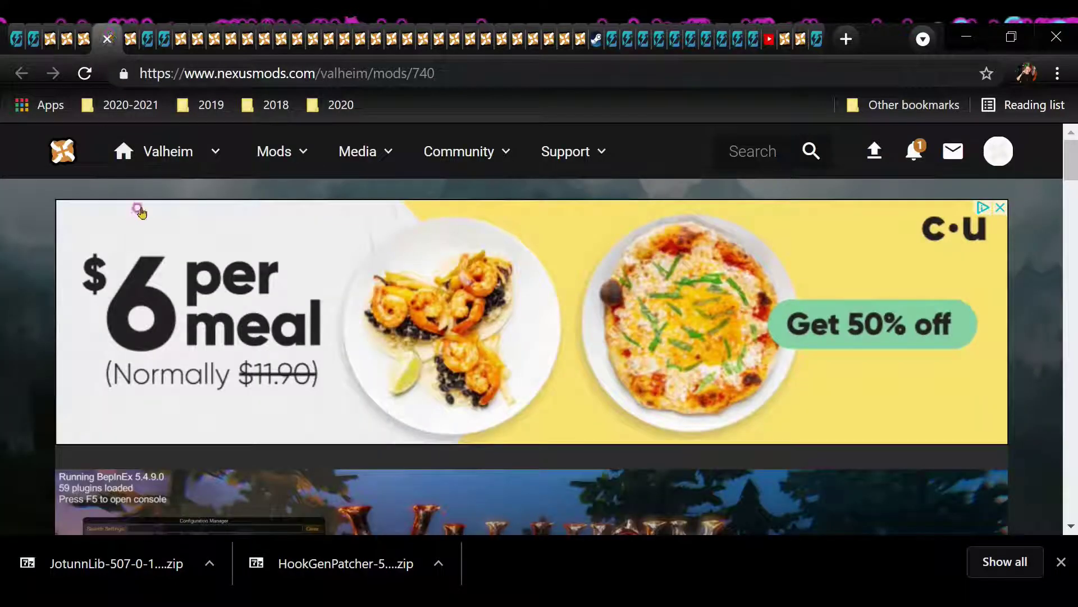
scroll(137, 211, down, 5)
scroll(49, 278, up, 3)
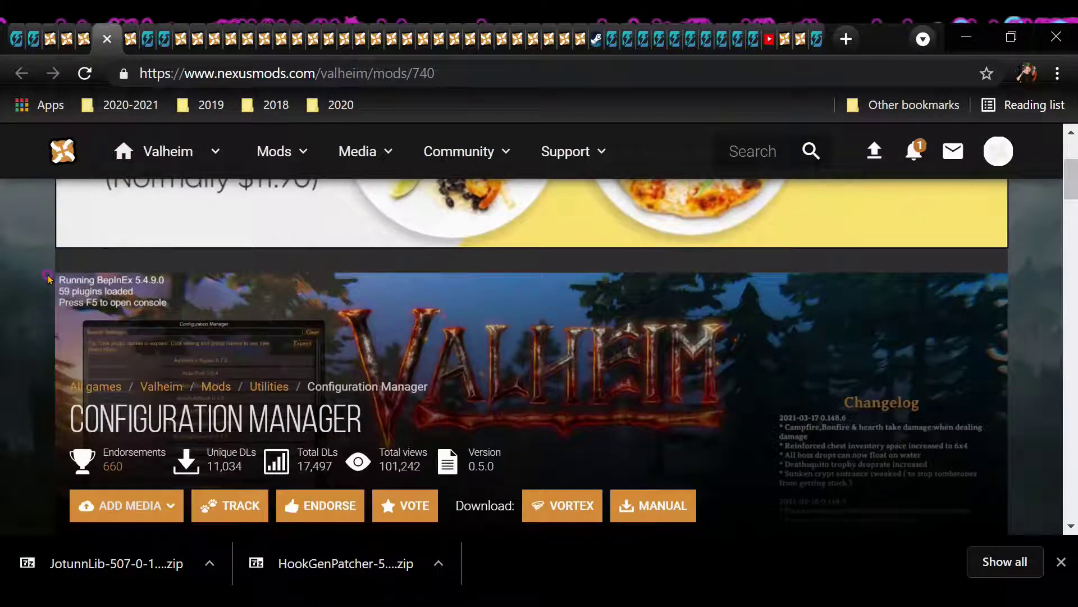
scroll(48, 279, down, 10)
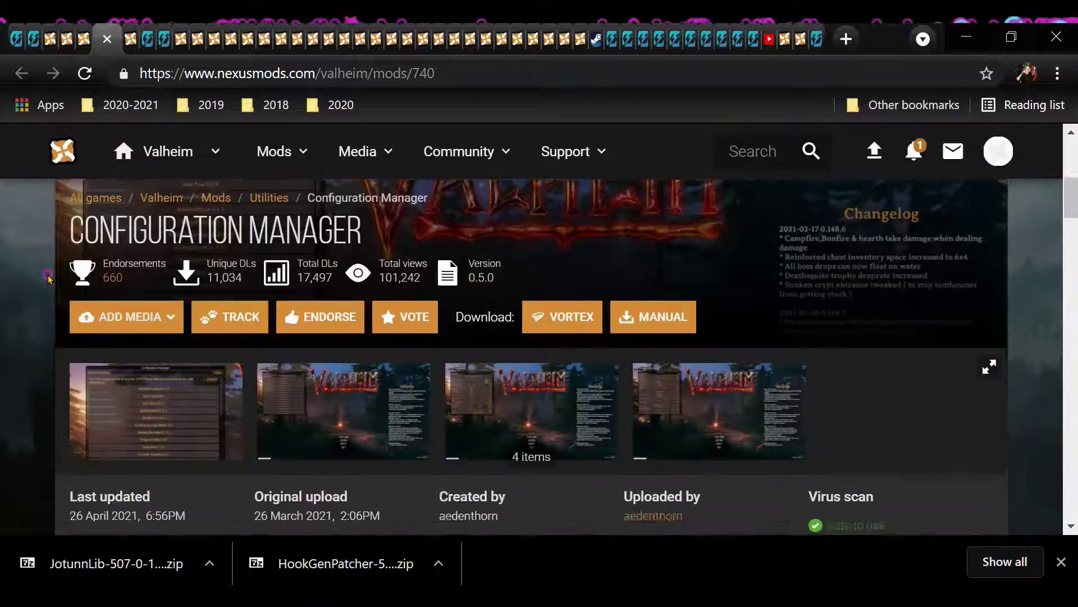
scroll(49, 278, down, 5)
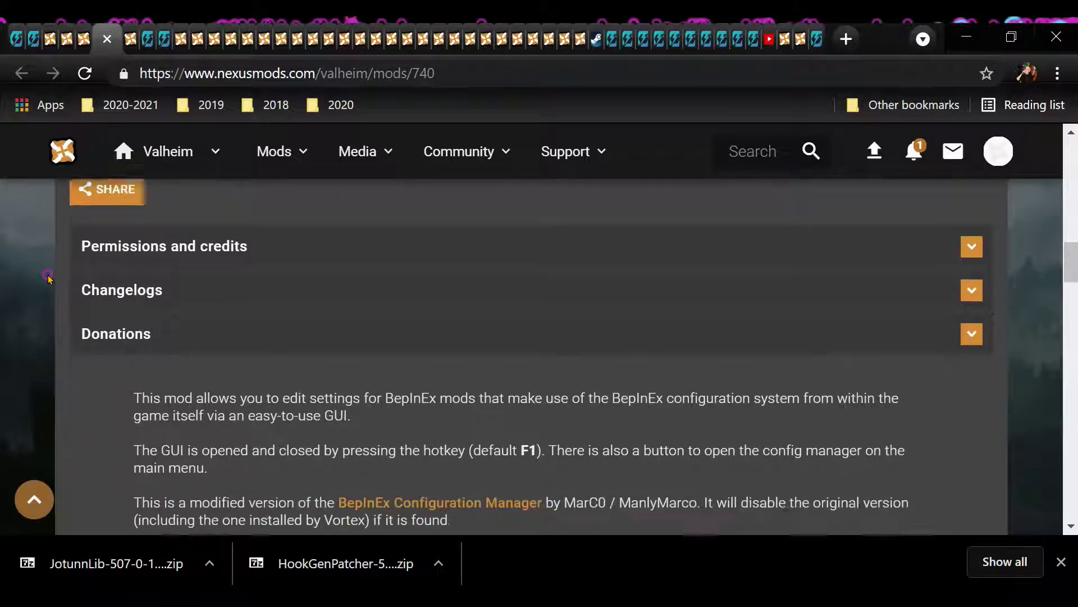
scroll(48, 278, down, 10)
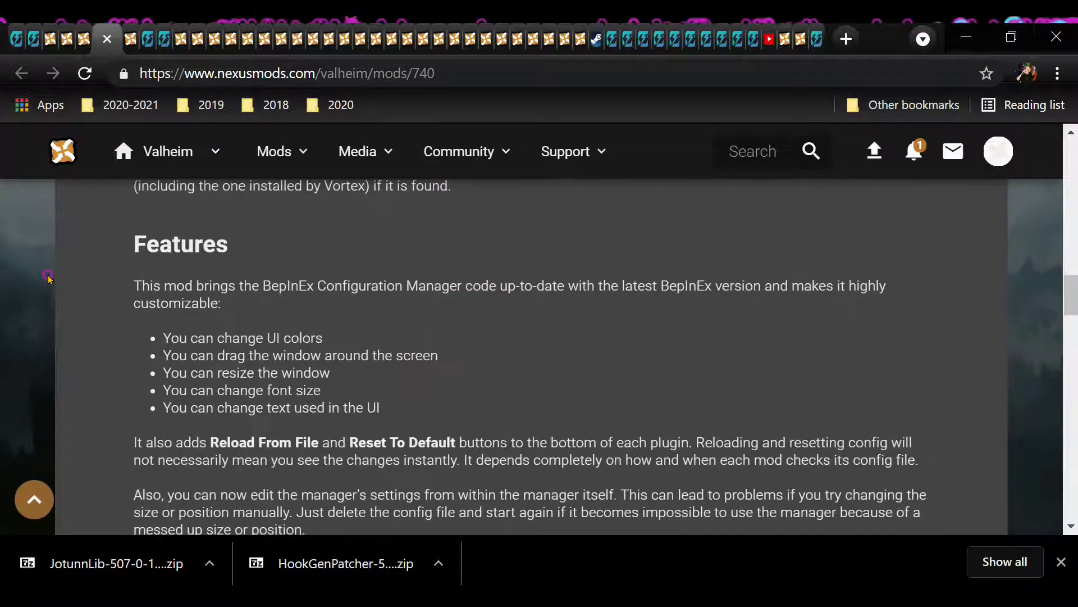
scroll(49, 278, down, 10)
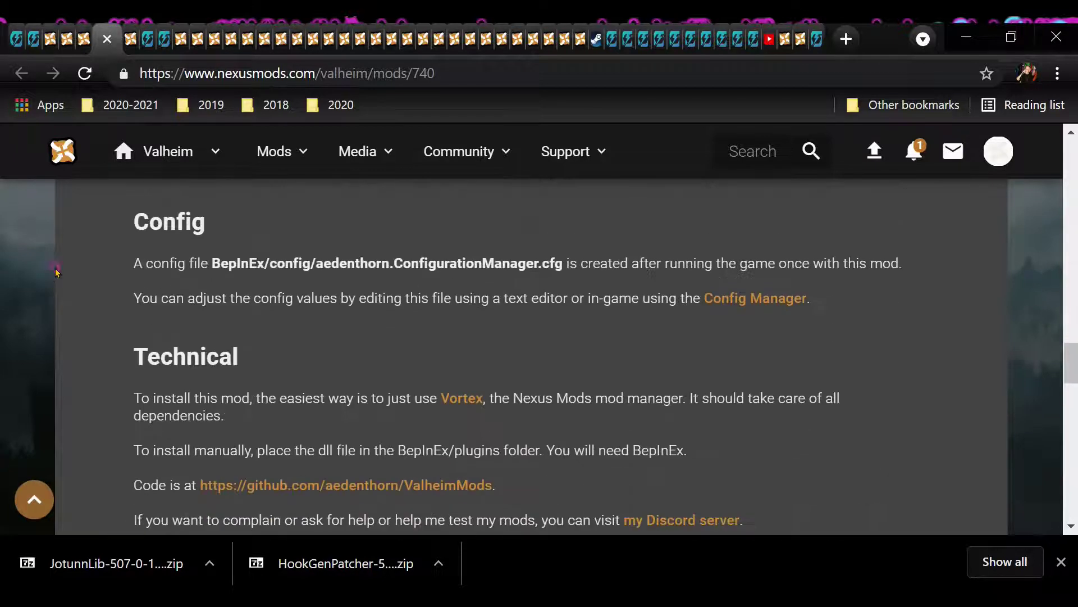
scroll(67, 261, up, 6)
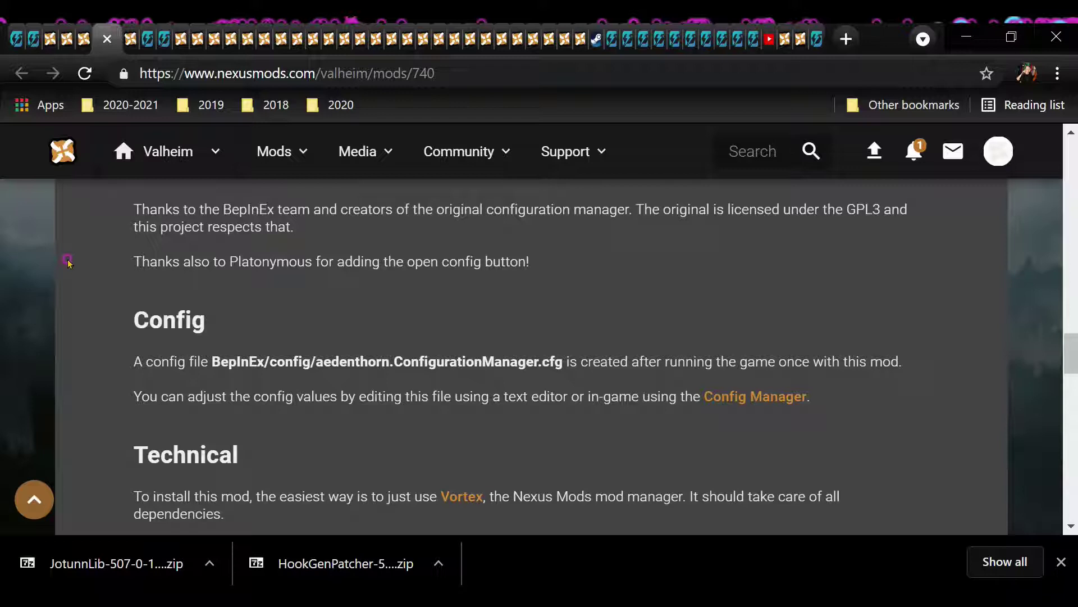
scroll(67, 261, up, 4)
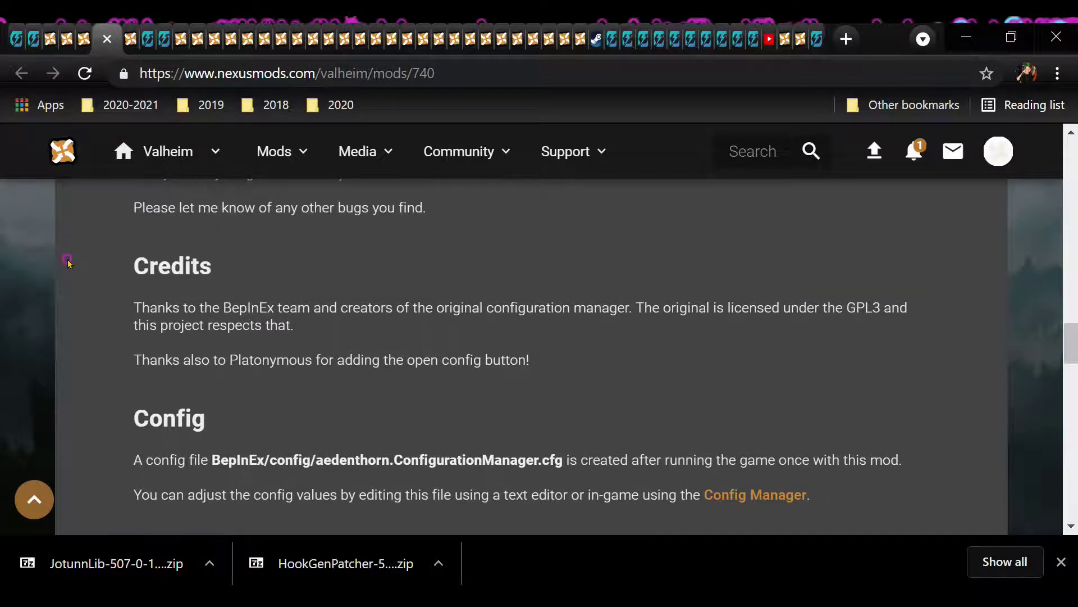
scroll(67, 261, down, 8)
- Review Configuration Manager's introduction, Features, Known Issues and Config sections again
scroll(68, 261, up, 11)
scroll(67, 262, up, 9)
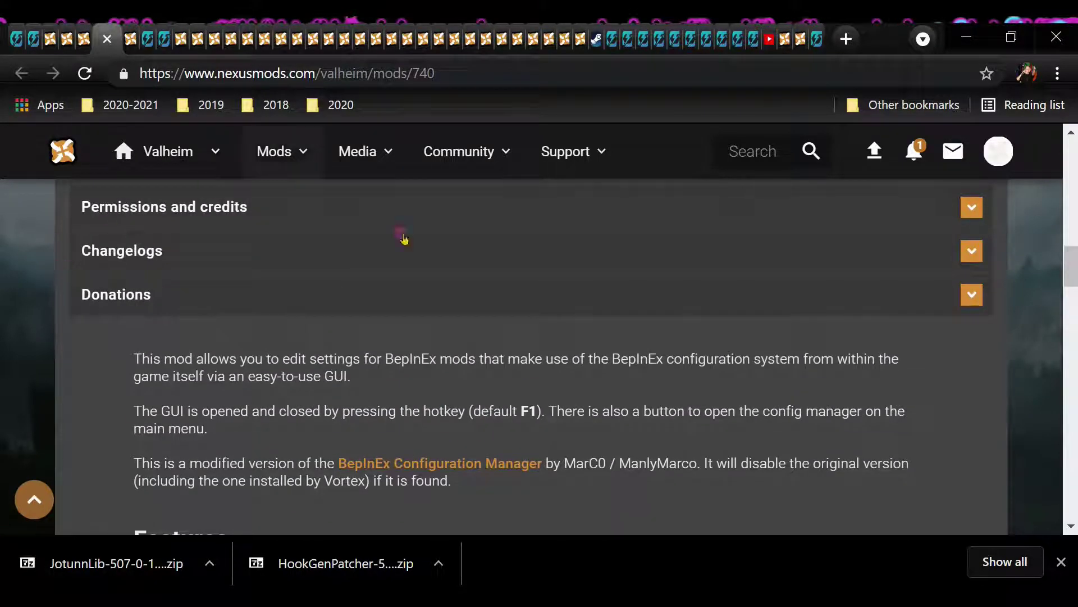
scroll(224, 375, down, 5)
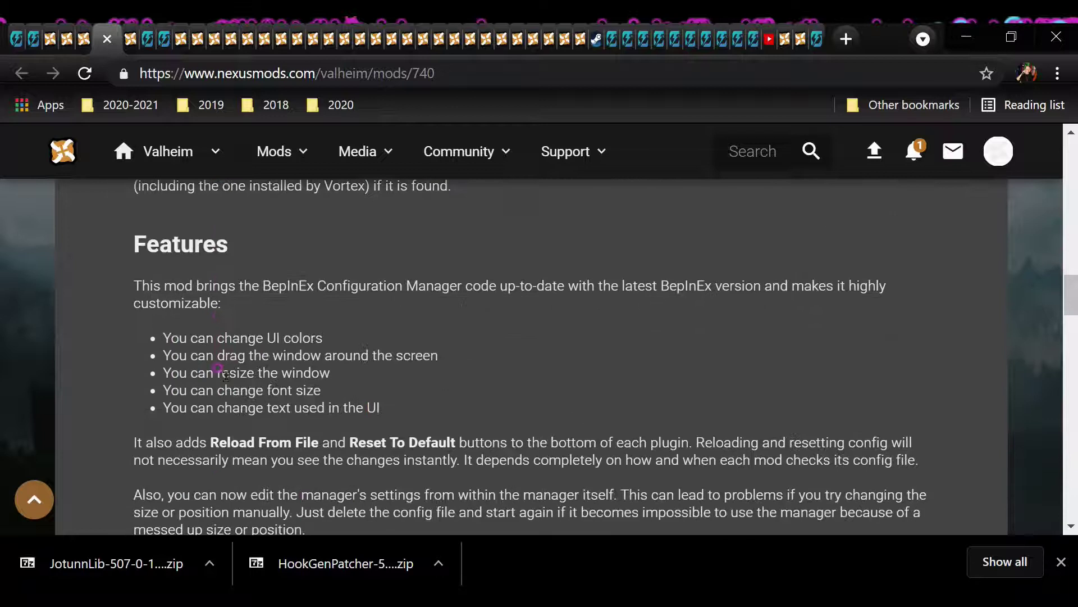
scroll(225, 375, down, 3)
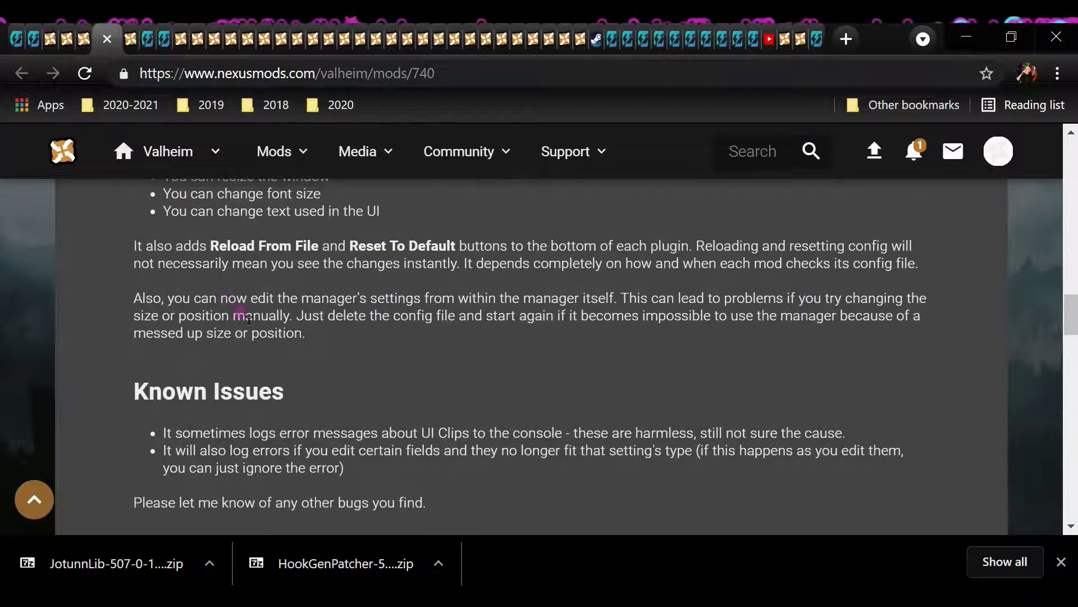
scroll(258, 352, down, 2)
scroll(265, 393, down, 6)
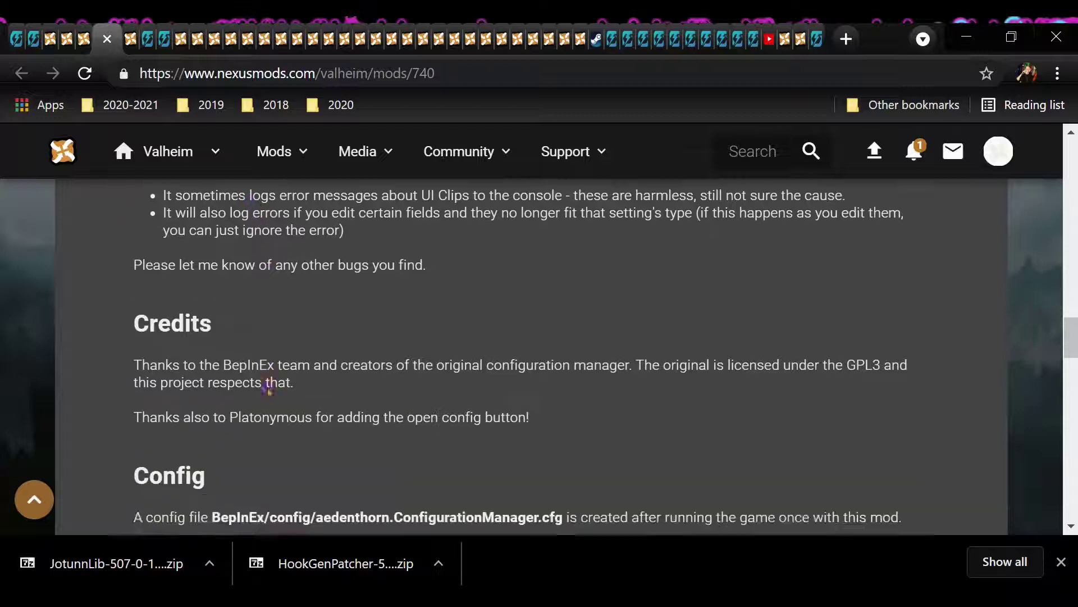
scroll(273, 377, up, 2)
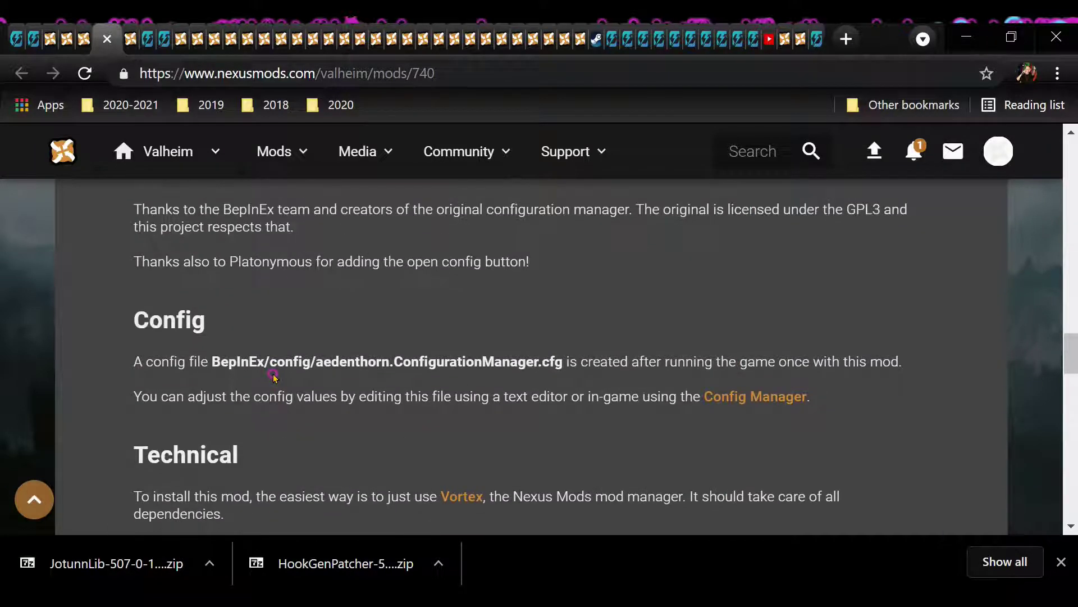
scroll(262, 420, up, 20)
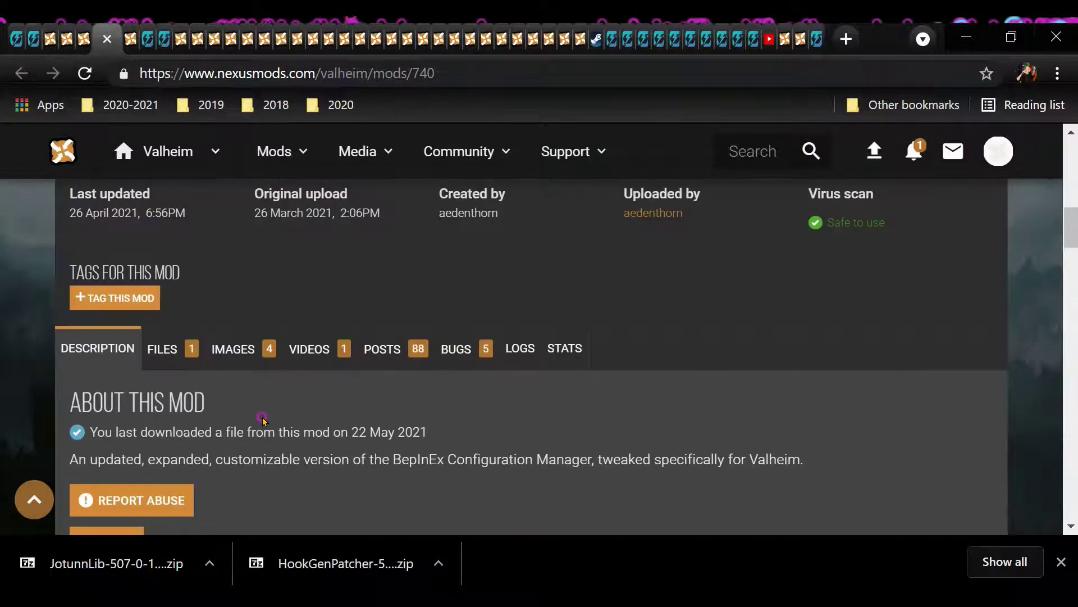
scroll(833, 303, up, 5)
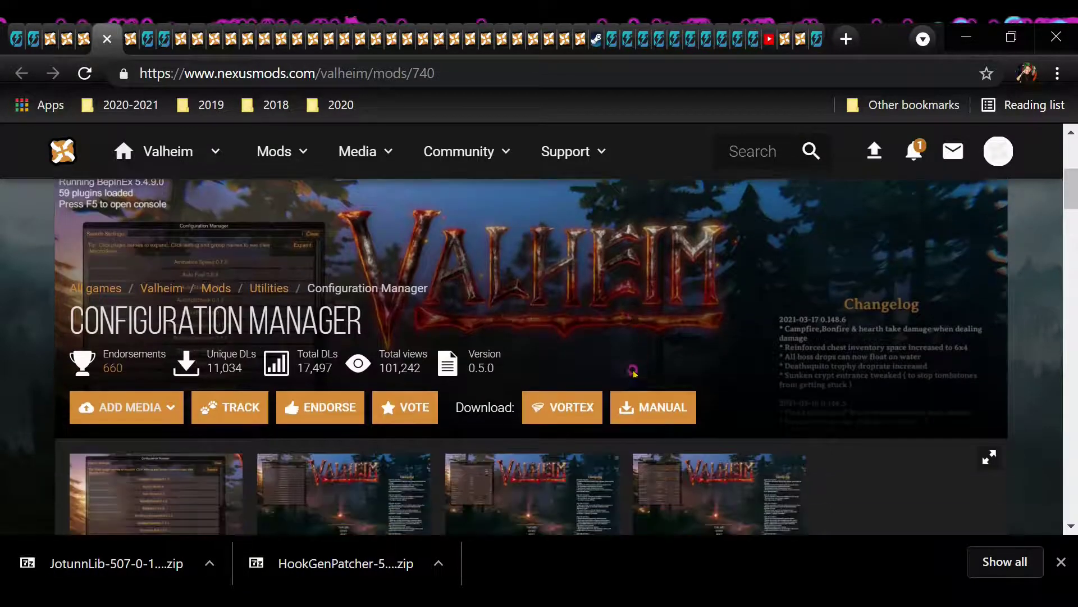
click(657, 403)
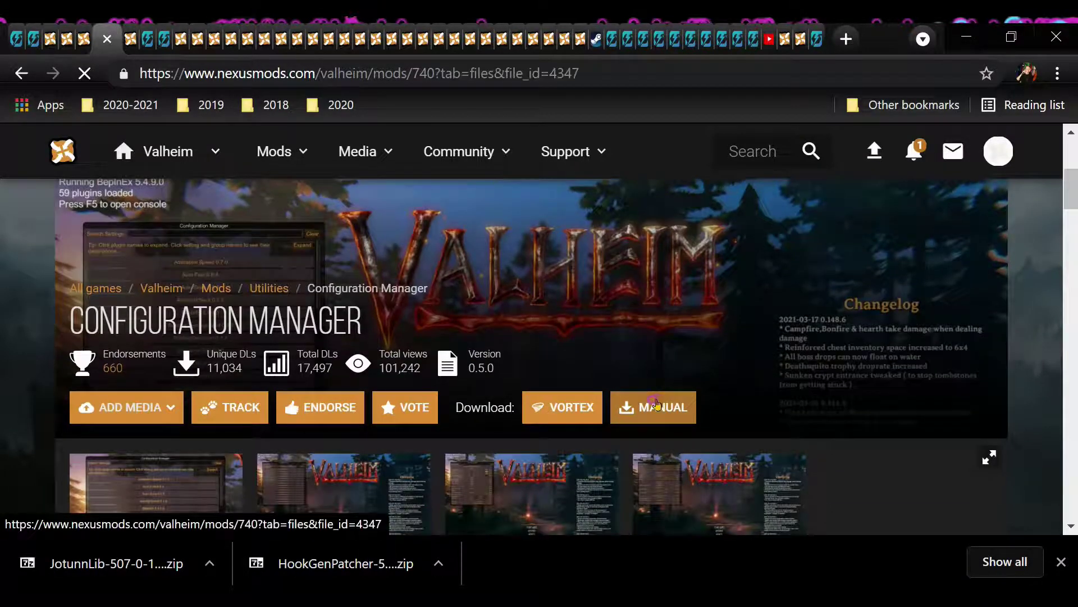
scroll(362, 317, down, 3)
scroll(362, 317, down, 4)
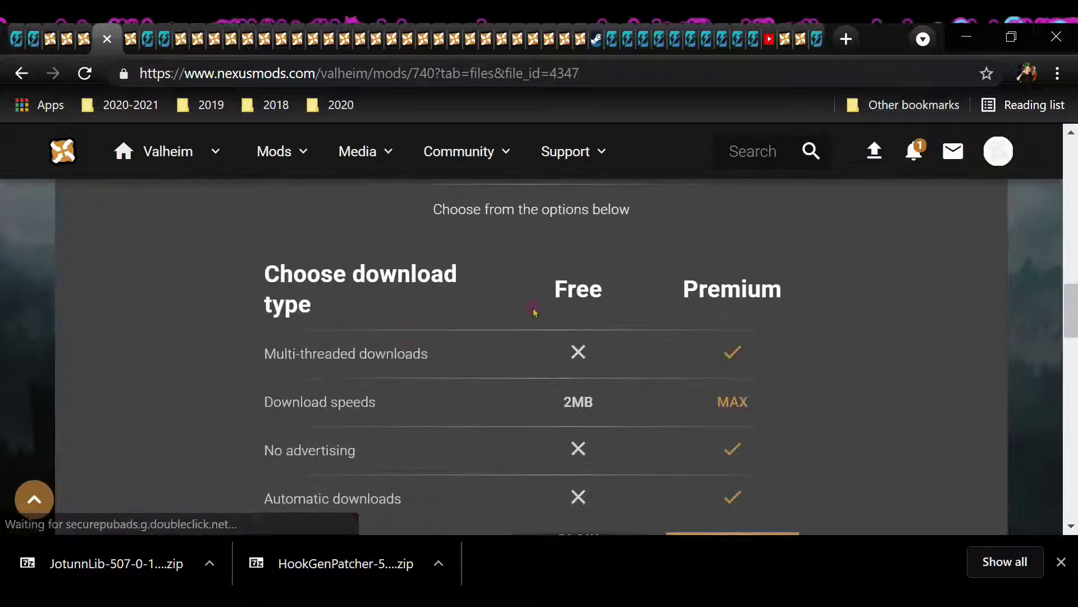
click(565, 358)
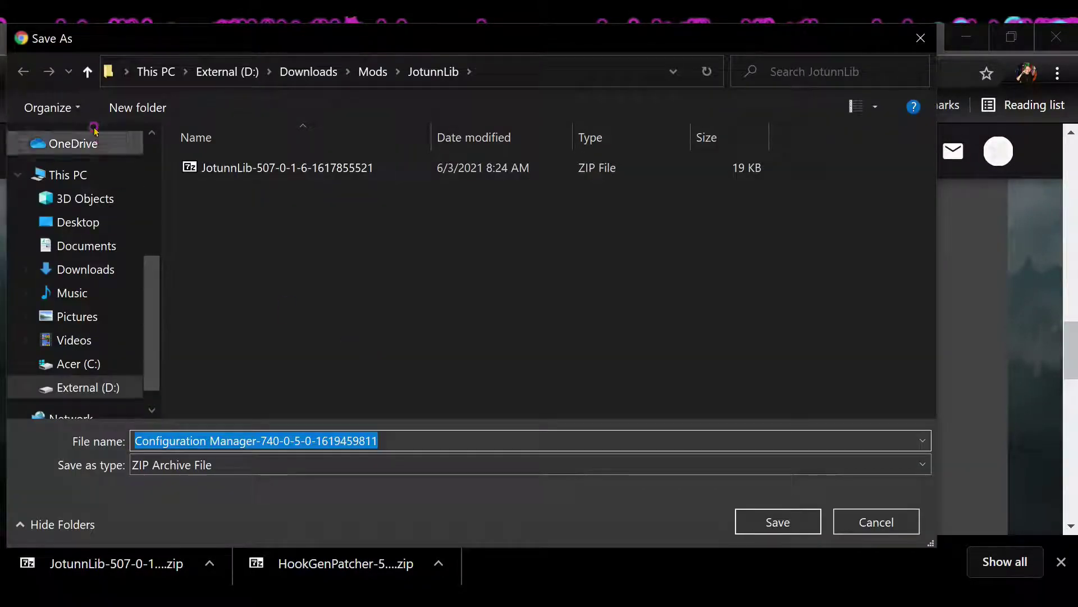
- Create a new folder named configmgr inside the Mods download folder
click(87, 71)
right_click(787, 181)
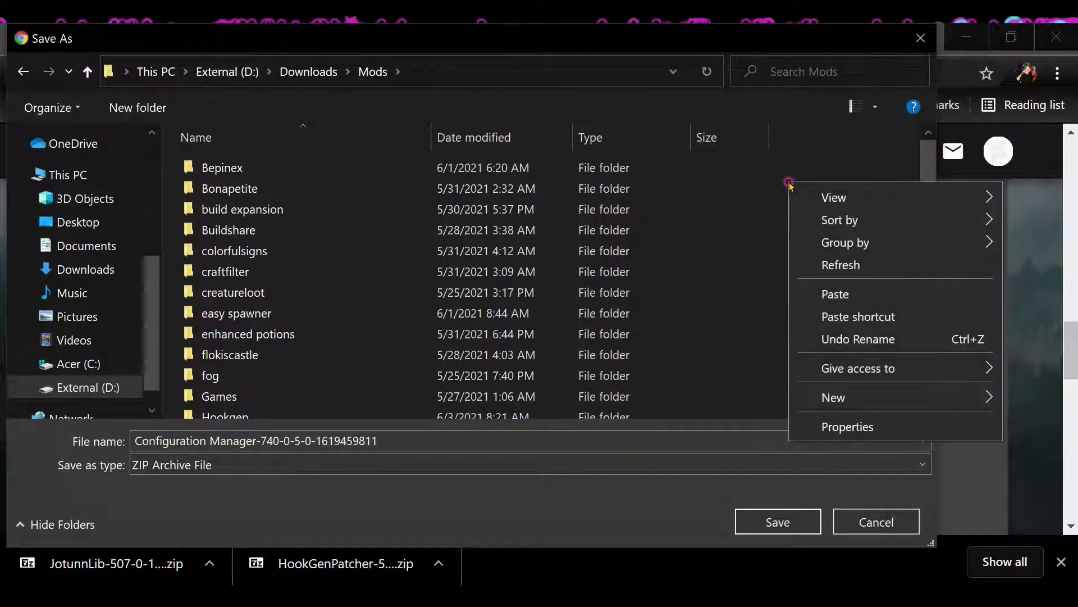
mouse_move(820, 399)
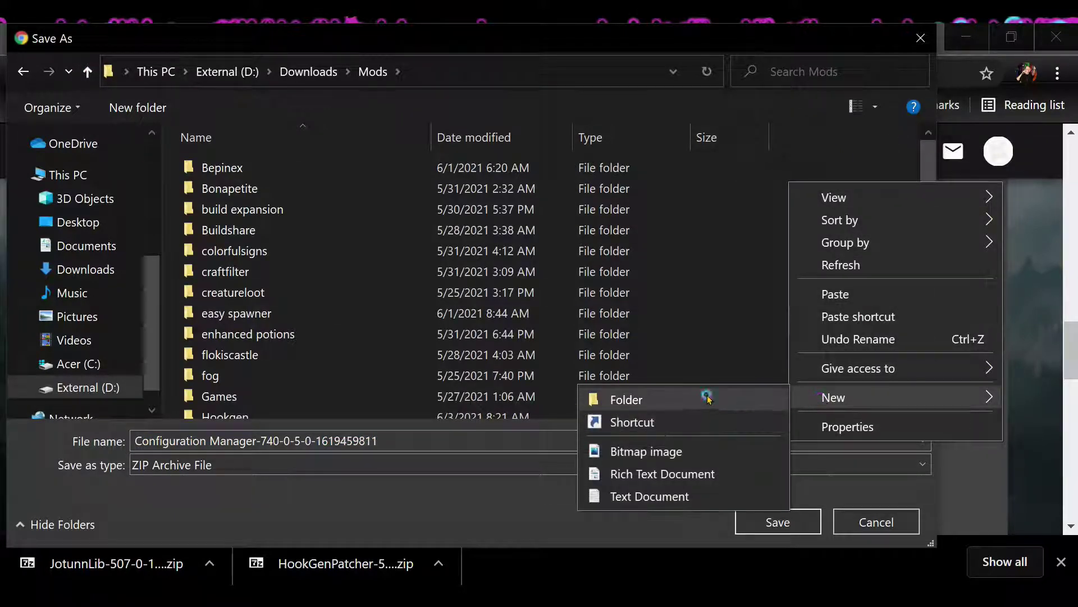
click(705, 397)
text(c)
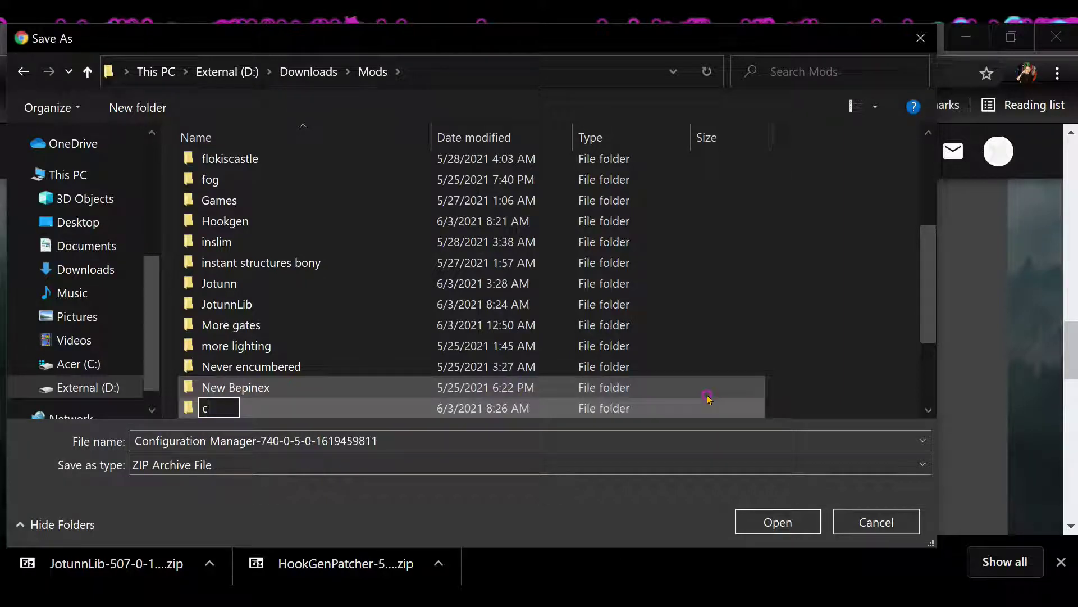
text(onfimgr)
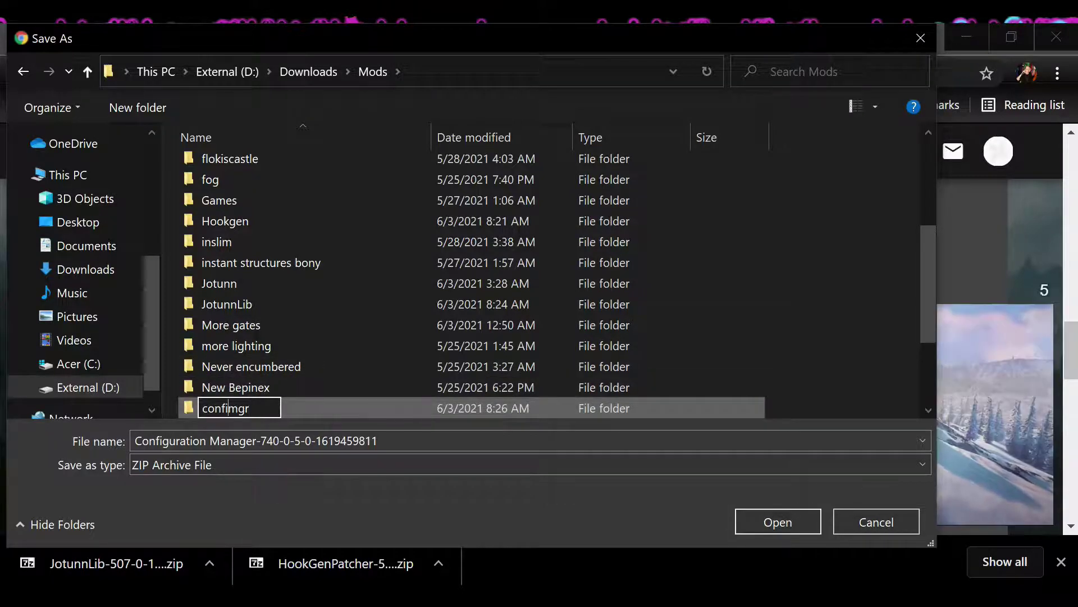
text(g)
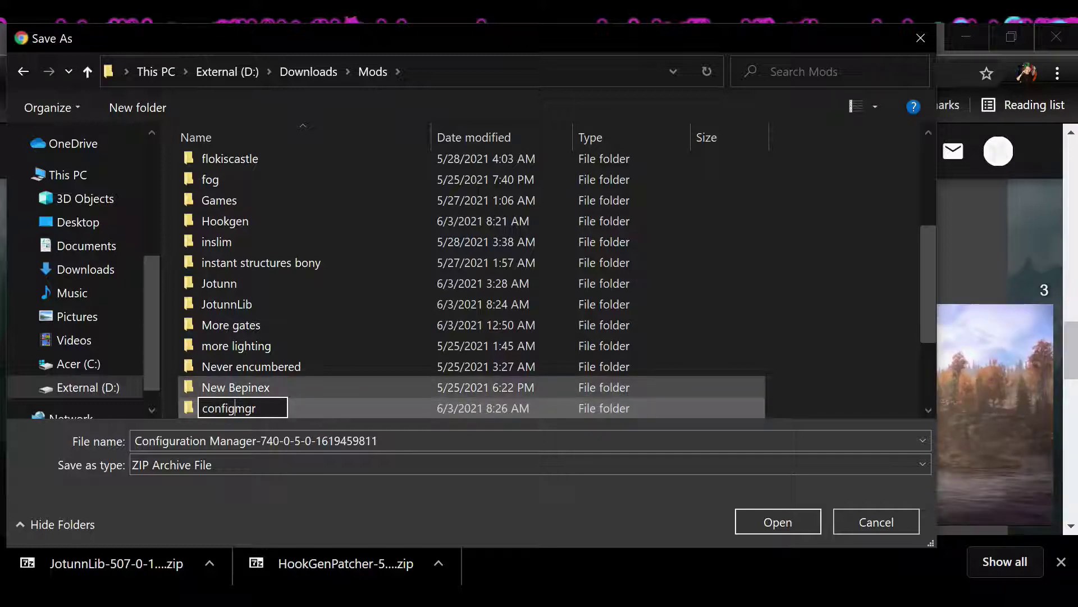
key(Return)
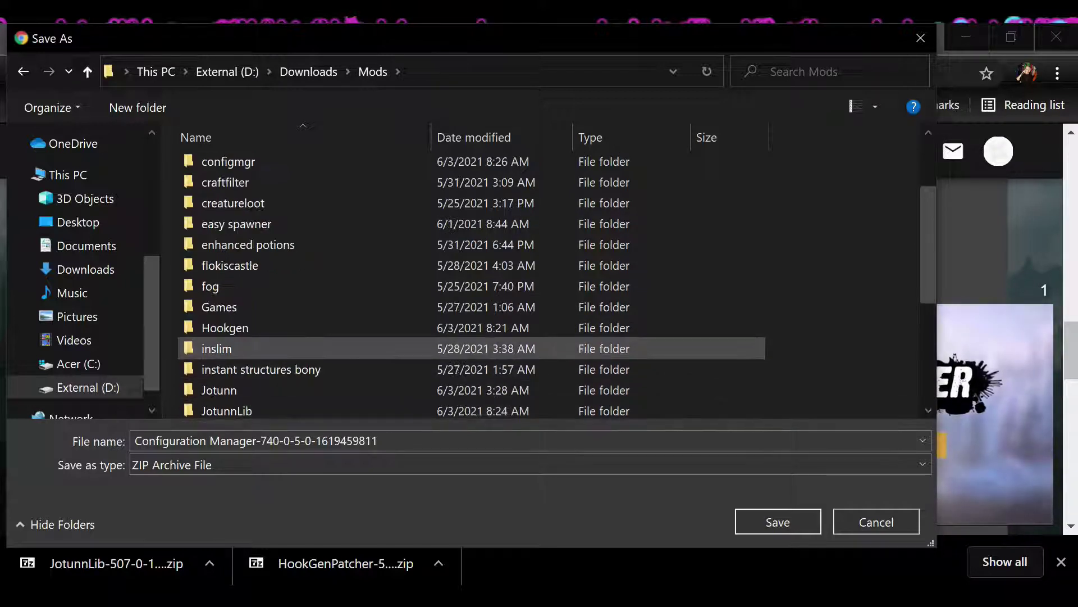
click(228, 162)
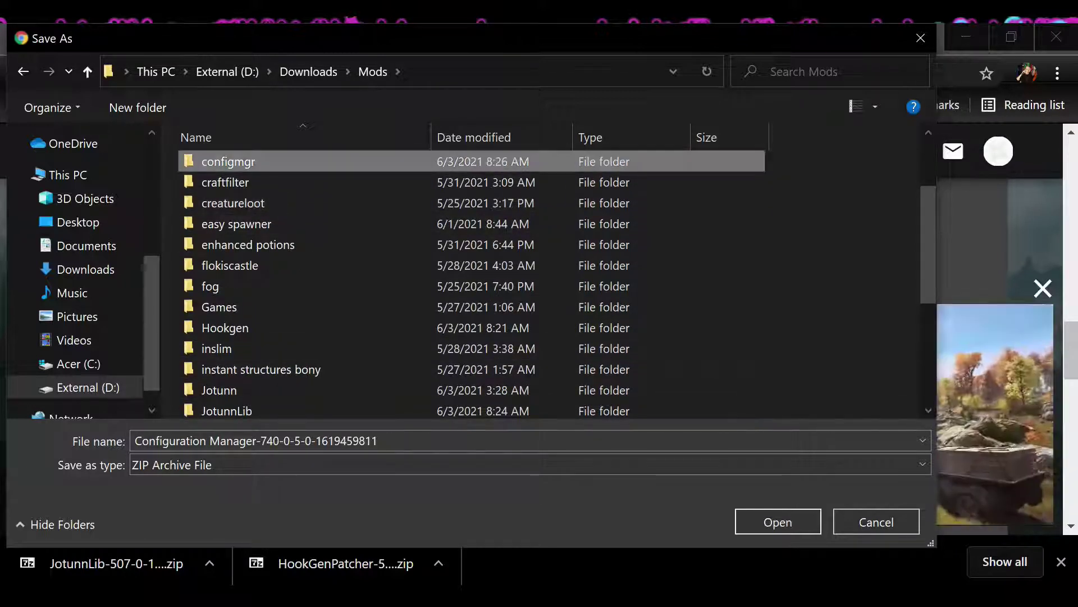
key(Return)
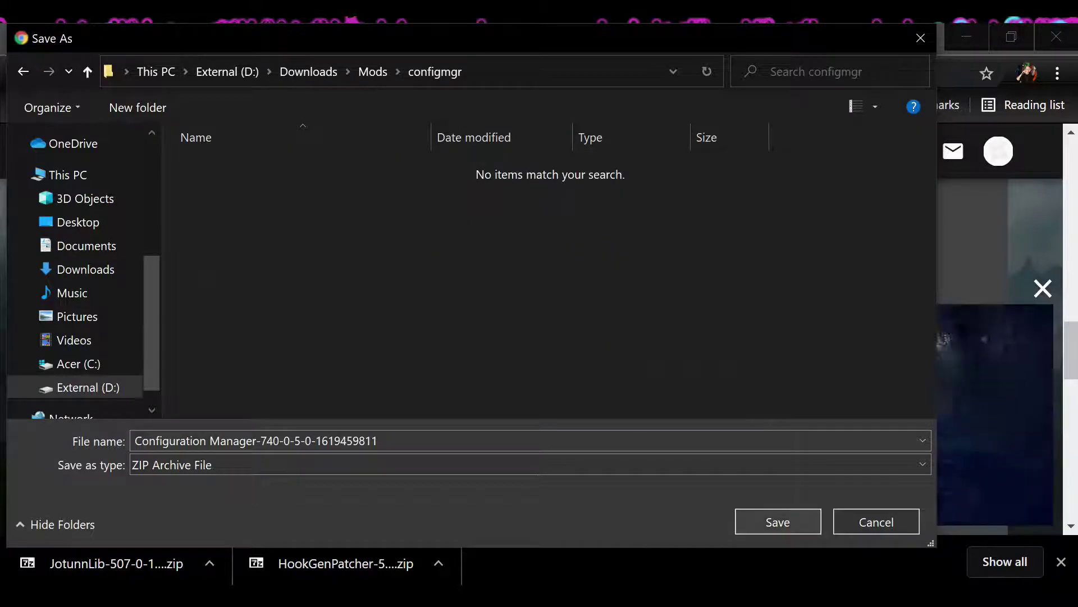
key(Return)
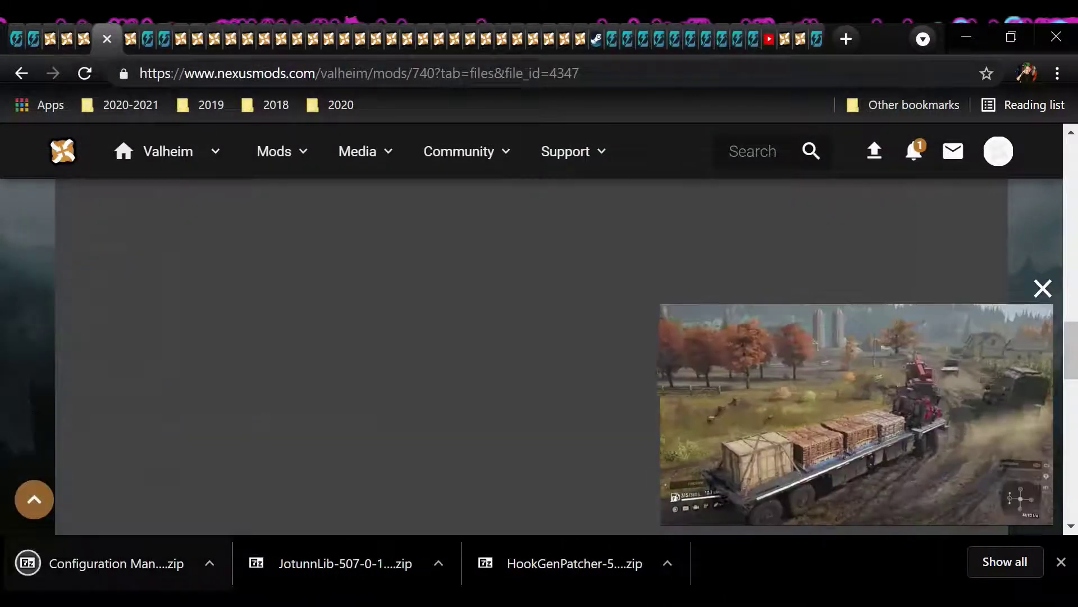
- Switch to the JotunnLib window in File Explorer and go from there to the configmgr folder inside Mods
click(168, 598)
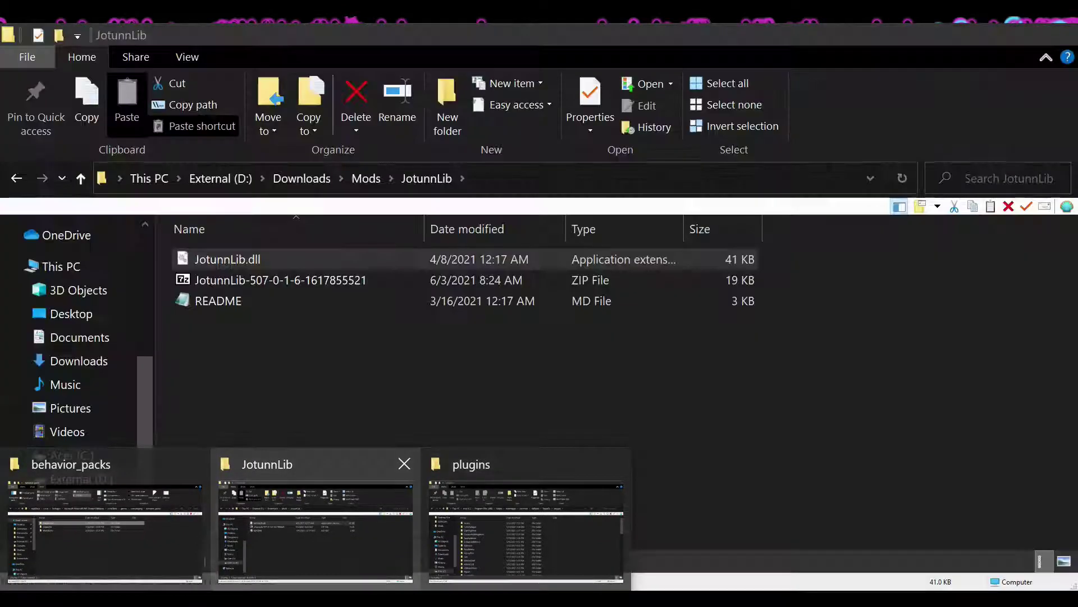
click(316, 528)
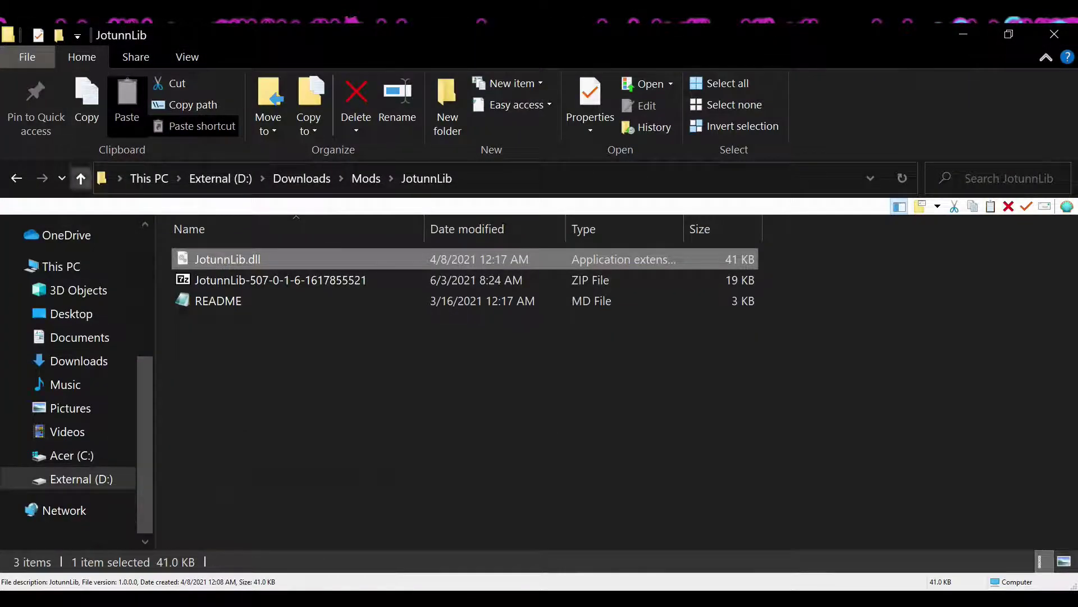
click(81, 178)
click(221, 290)
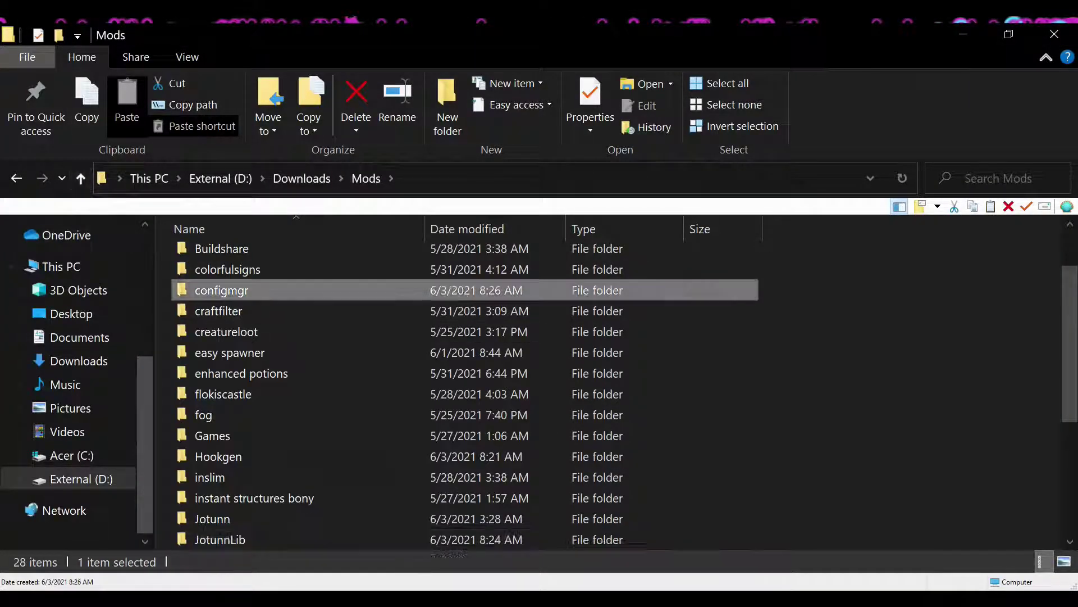
click(224, 291)
double_click(224, 291)
click(226, 332)
click(224, 291)
click(224, 290)
drag(216, 291, 245, 291)
click(227, 269)
double_click(225, 291)
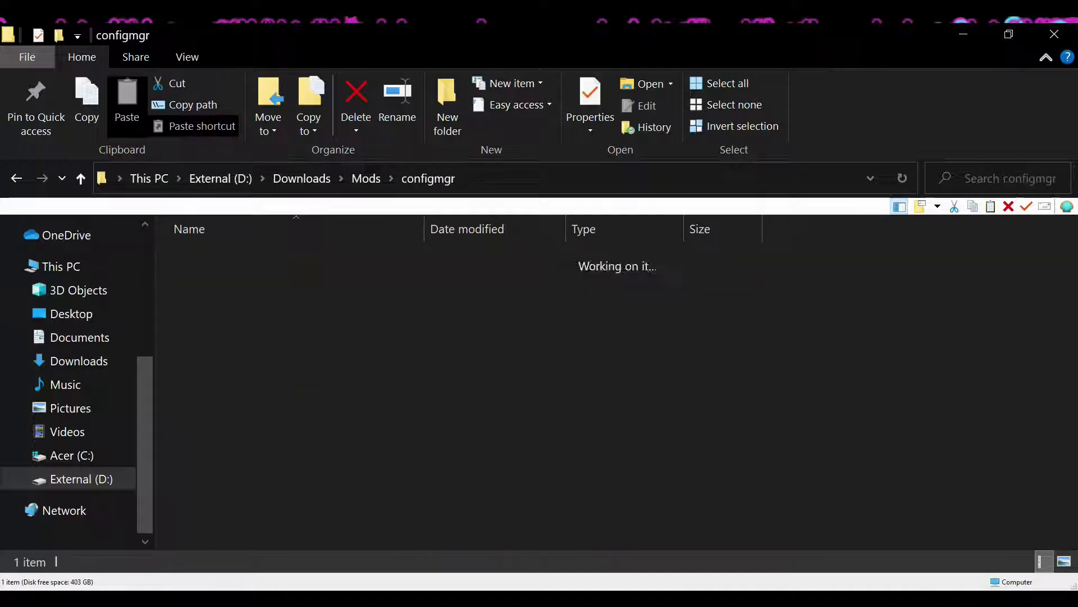
- Extract the Configuration Manager zip into the configmgr folder with 7-Zip and copy the extracted ConfigurationManager.dll
right_click(252, 259)
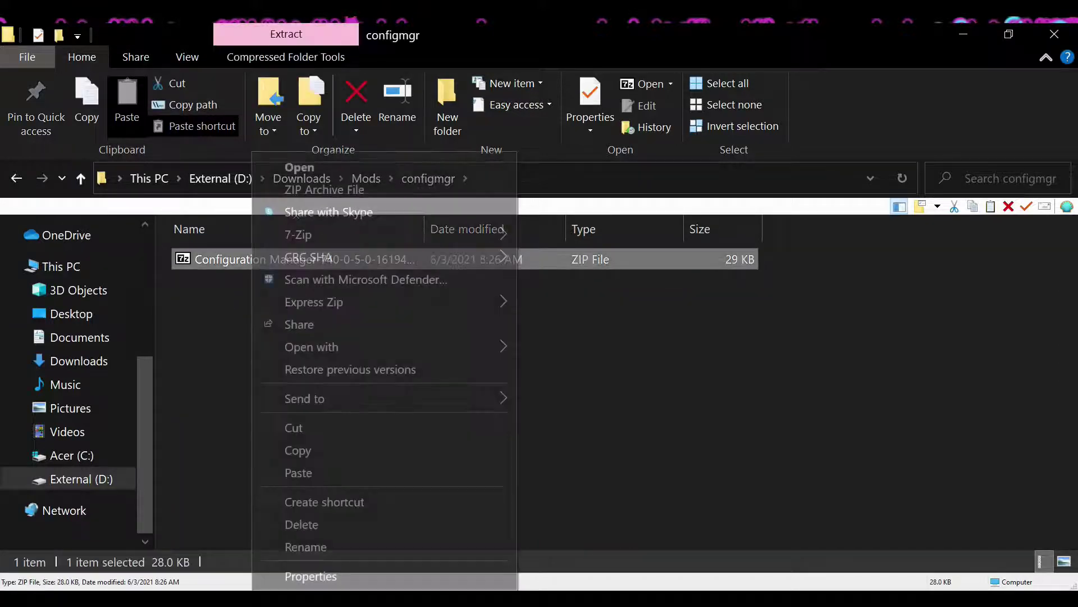
mouse_move(315, 234)
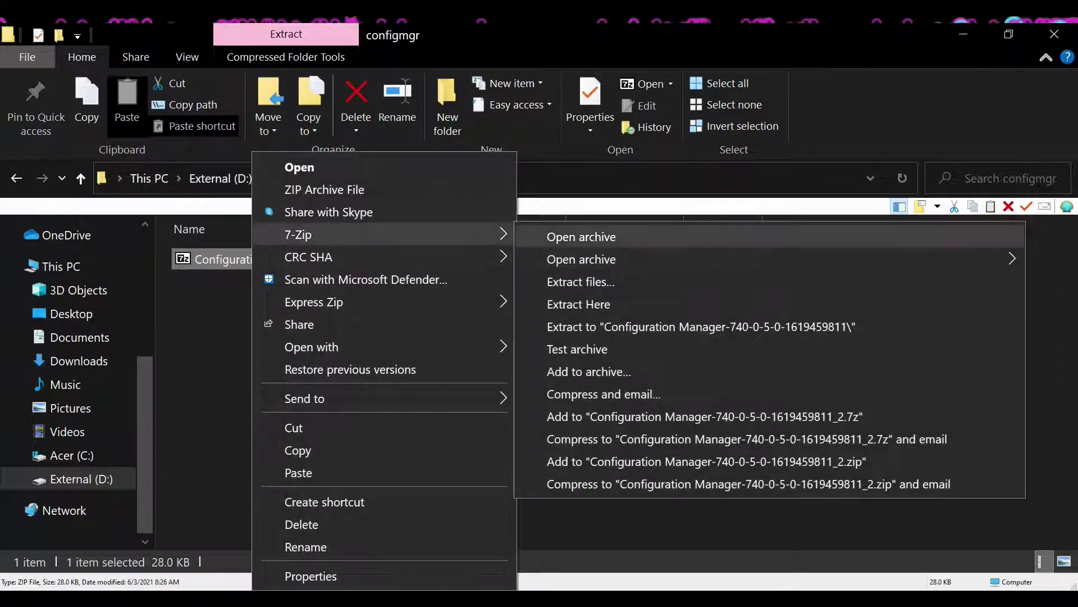
click(579, 304)
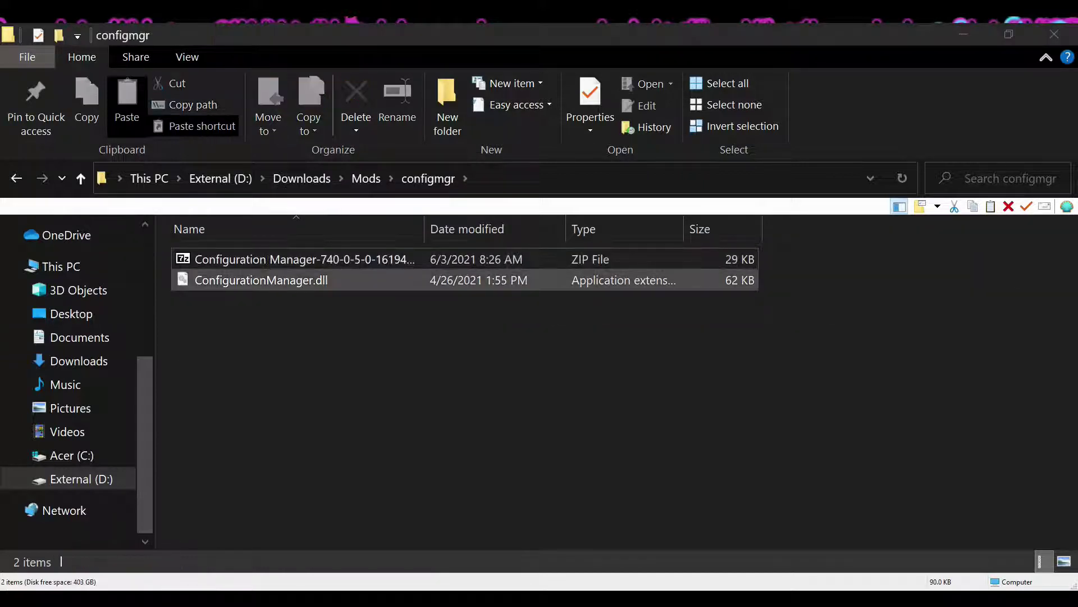
click(278, 281)
right_click(286, 281)
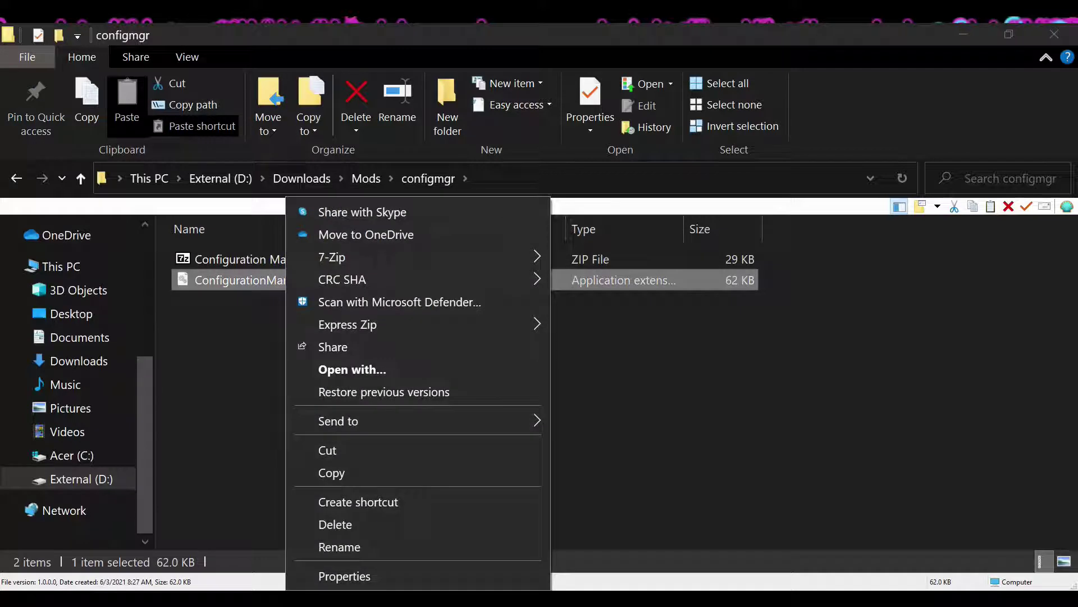
click(331, 472)
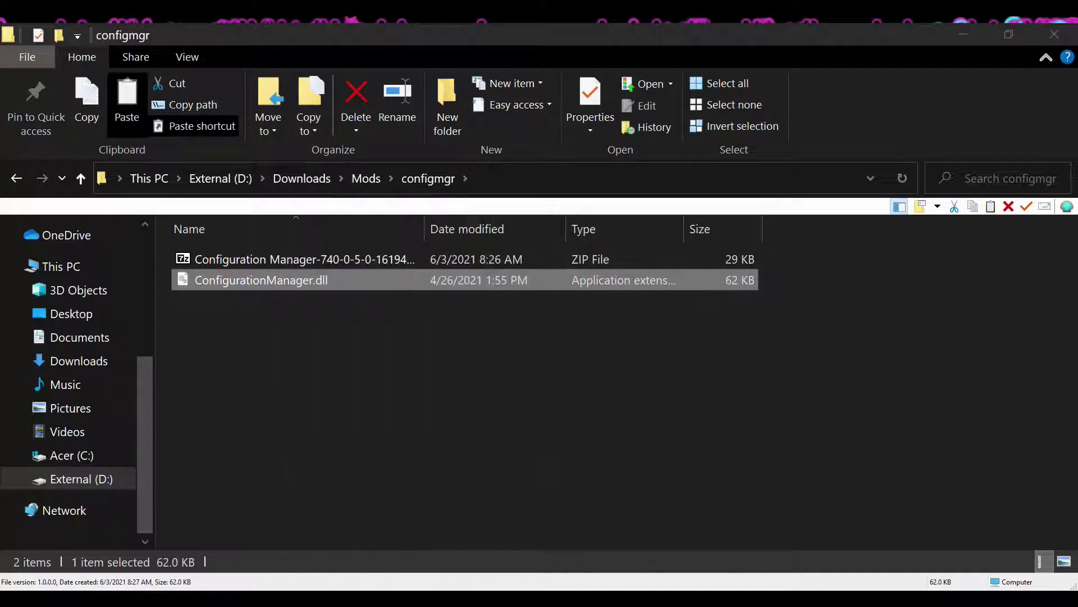
- Switch to the BepInEx plugins window, view its paste option without pasting, and look through the plugin files
click(191, 599)
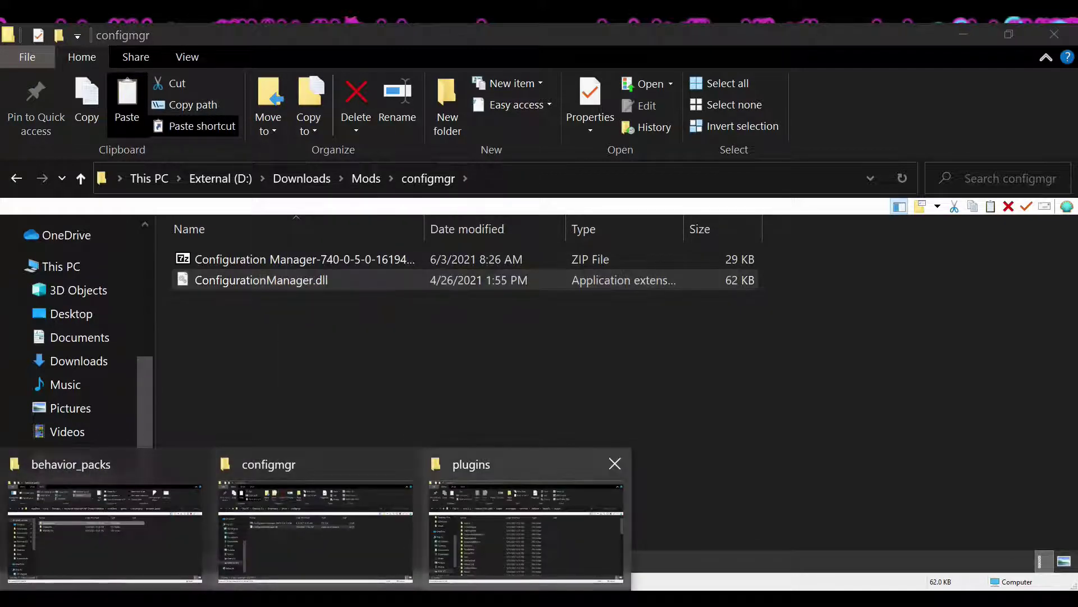
click(489, 528)
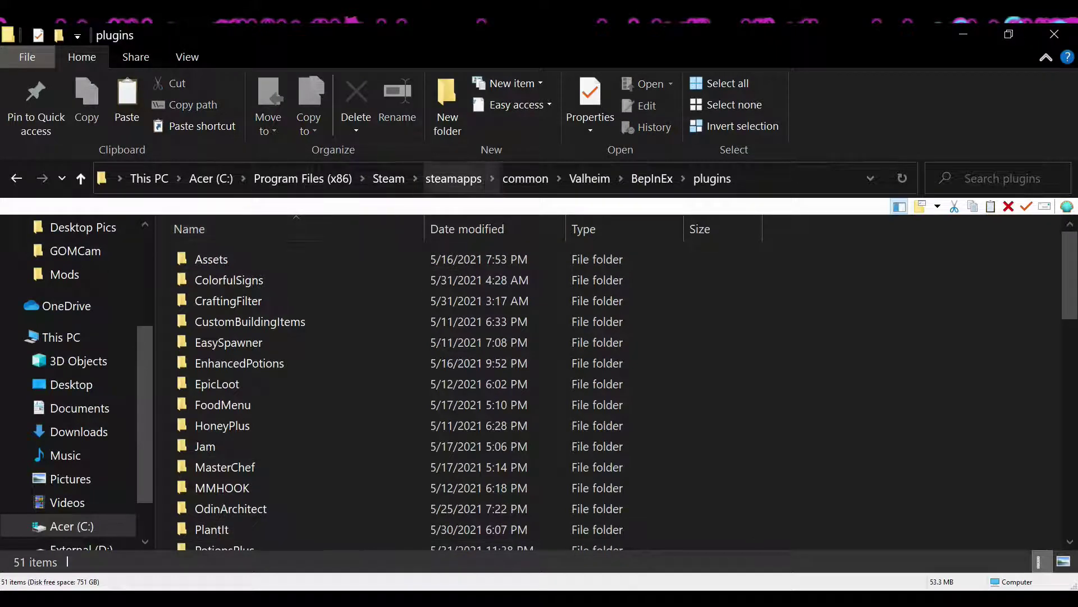
scroll(292, 342, down, 5)
right_click(848, 304)
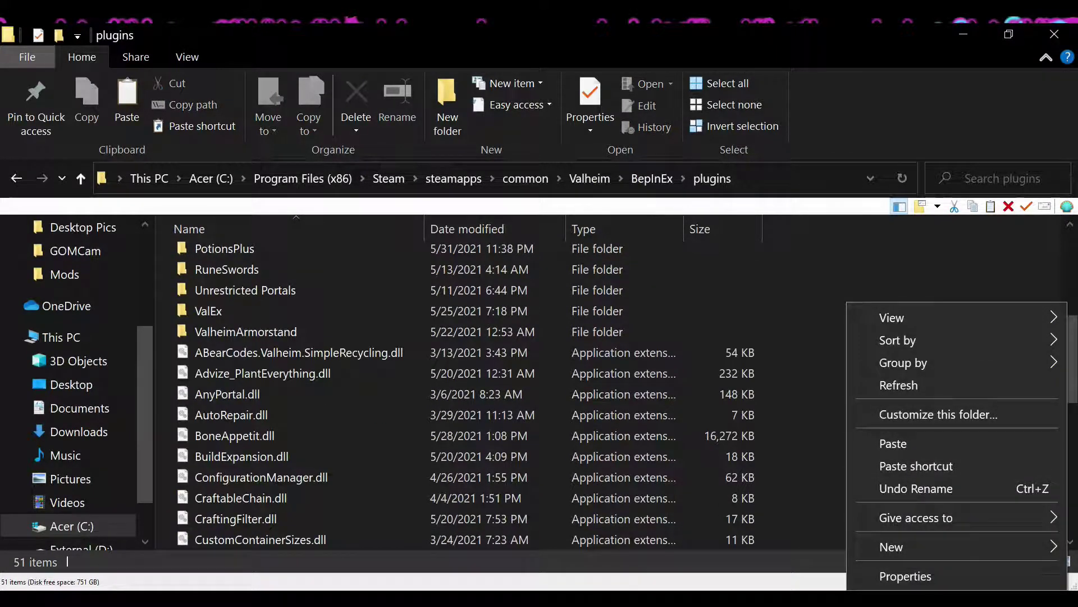
key(Escape)
scroll(467, 382, down, 5)
scroll(466, 382, up, 10)
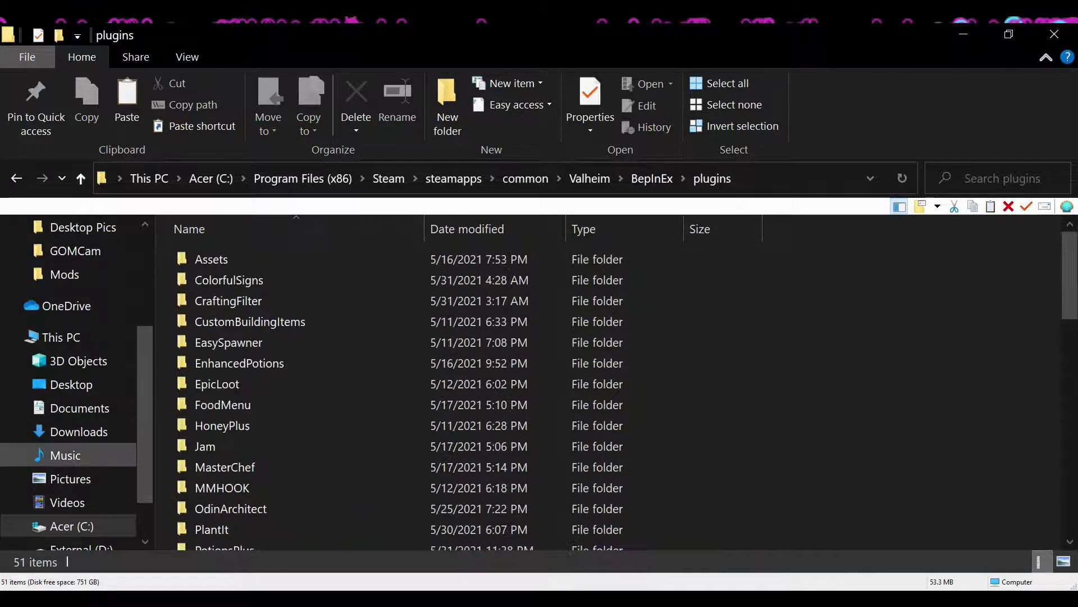
- Switch to Chrome, open the ValheimExpanded mod page and look through its weapons, crafting stations, building pieces and extended materials
key(alt+Tab)
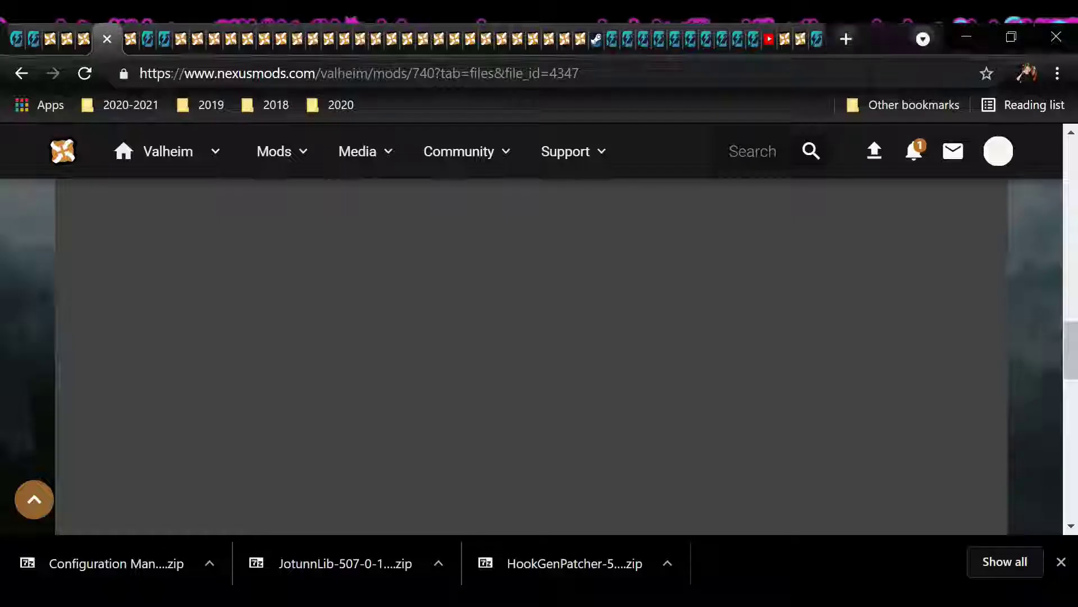
click(130, 38)
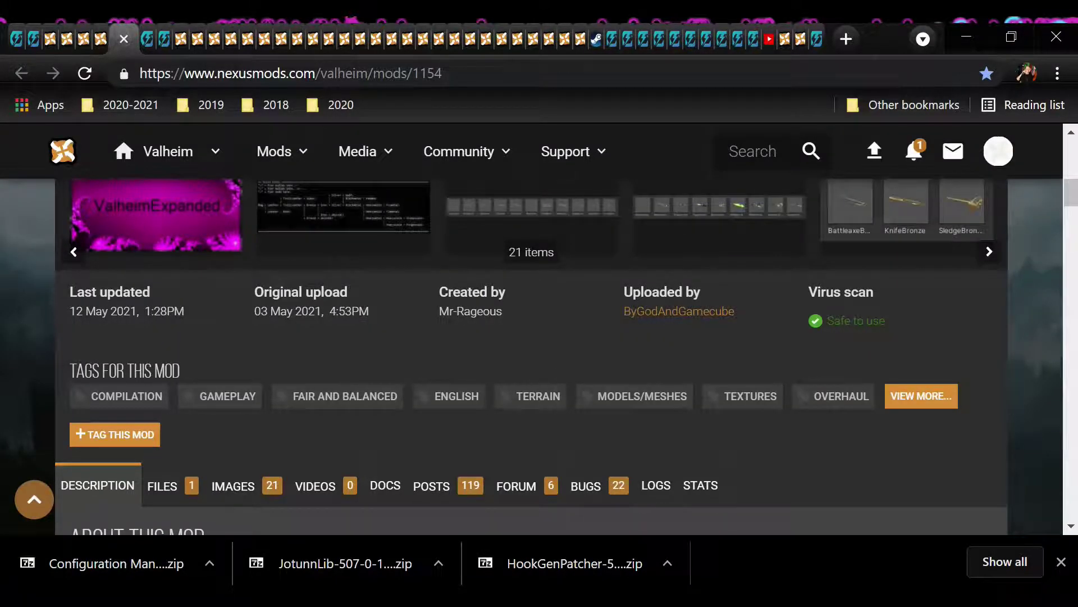
scroll(531, 357, down, 15)
scroll(532, 356, down, 20)
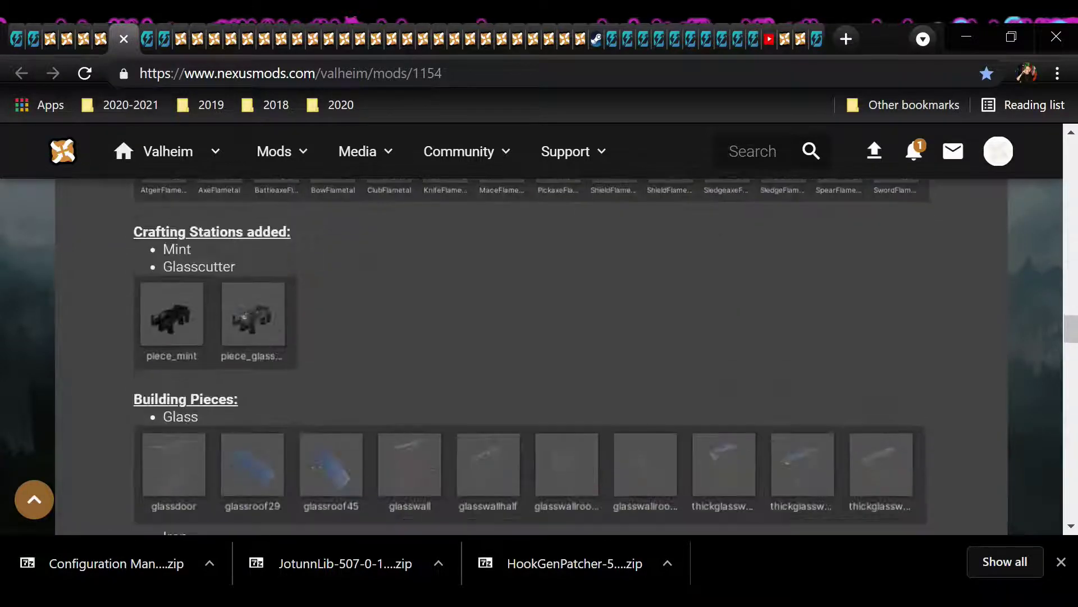
scroll(531, 357, down, 8)
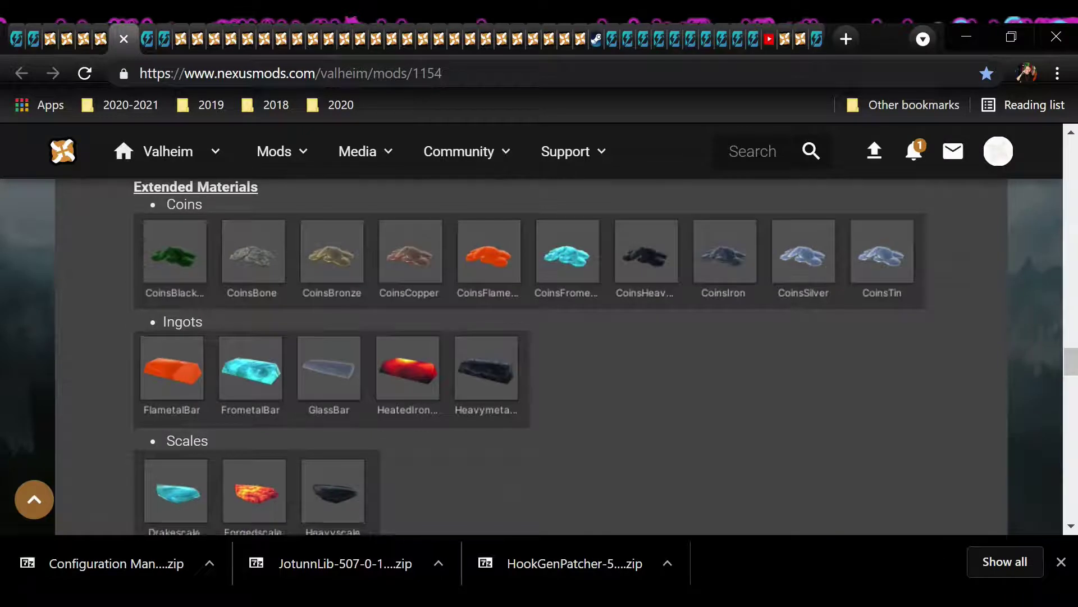
scroll(531, 357, down, 10)
scroll(531, 356, up, 15)
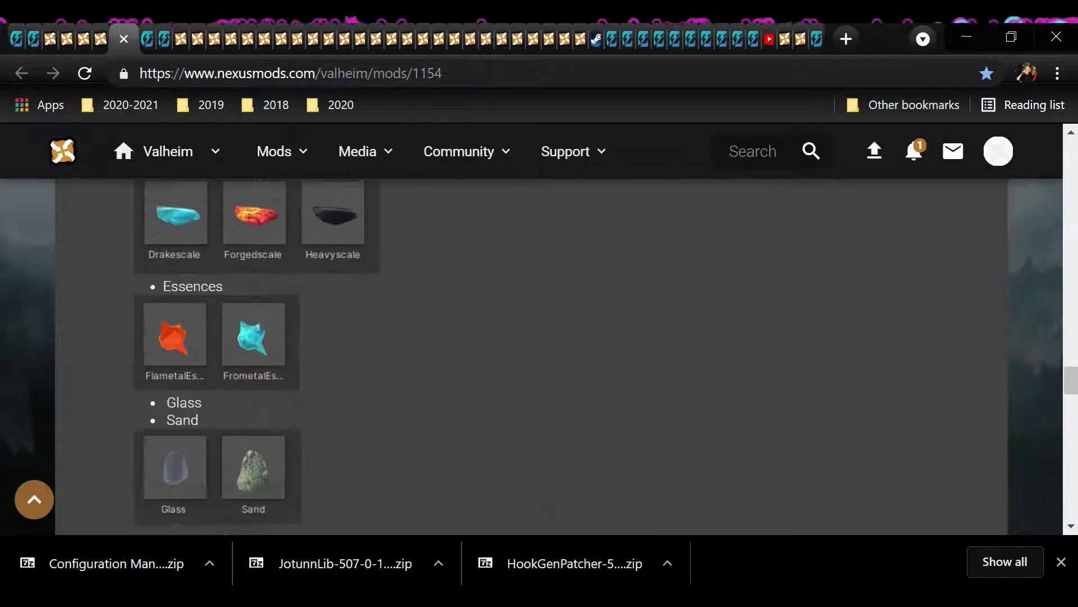
scroll(531, 356, up, 8)
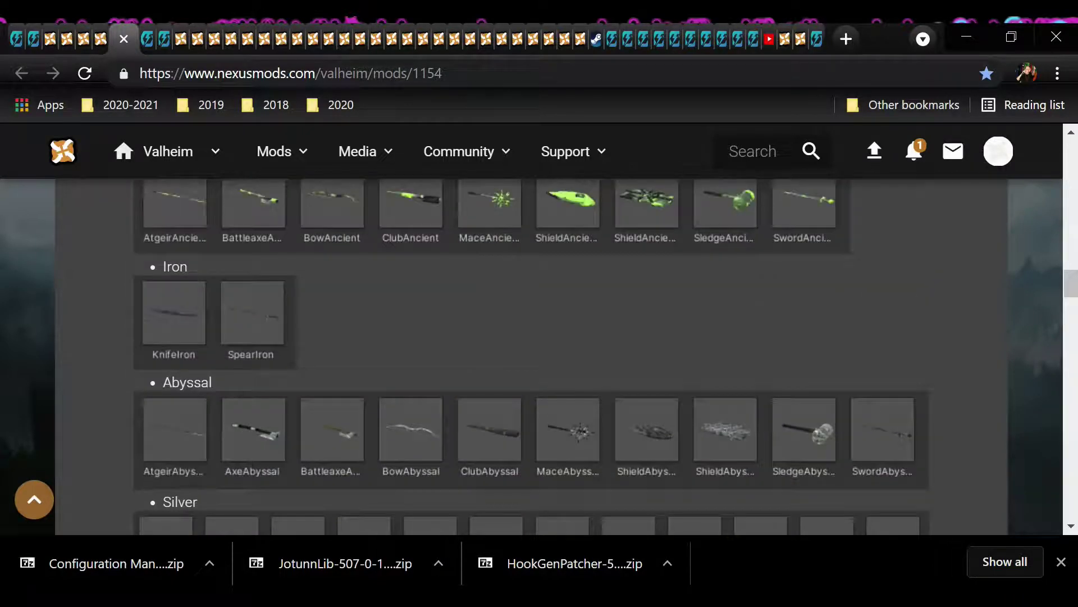
scroll(532, 356, down, 7)
scroll(532, 356, down, 4)
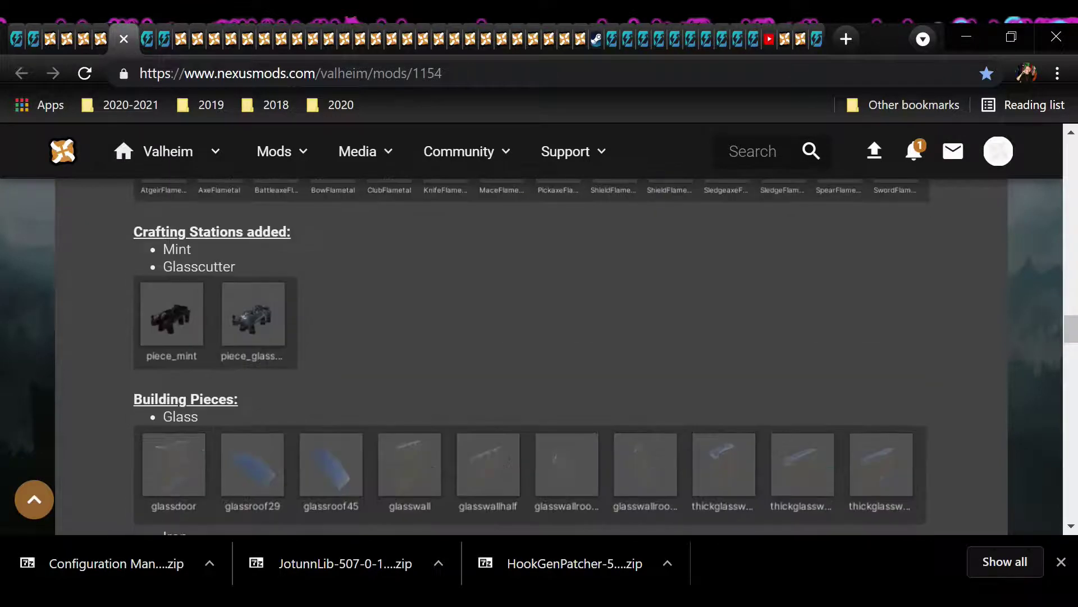
scroll(531, 356, down, 14)
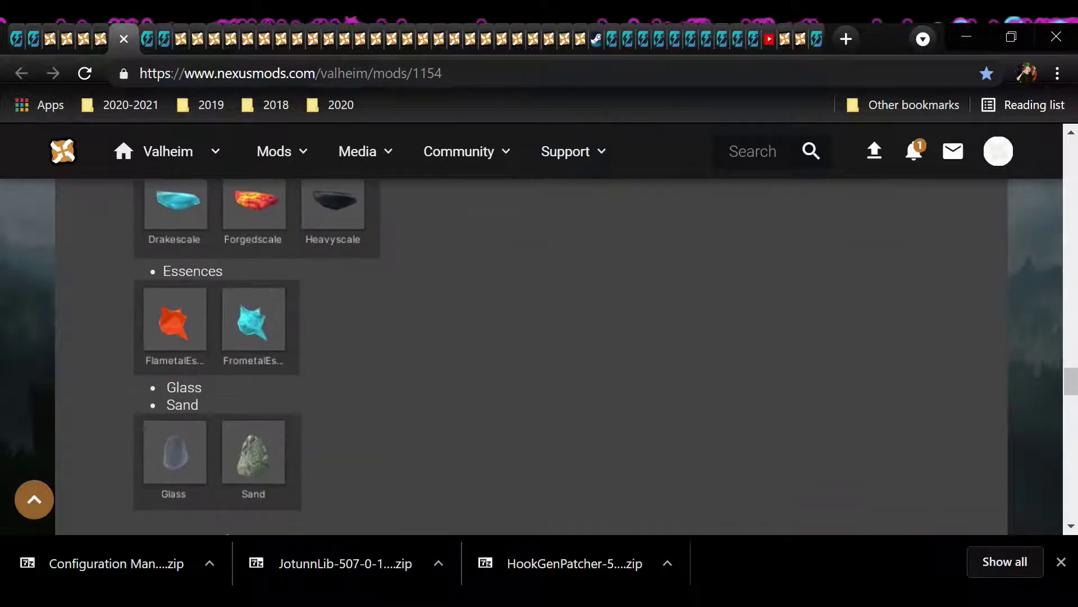
- Review ValheimExpanded's building pieces, extended materials and storage containers again, and return to the introduction of its description
scroll(531, 357, up, 7)
scroll(532, 356, down, 2)
scroll(531, 357, up, 9)
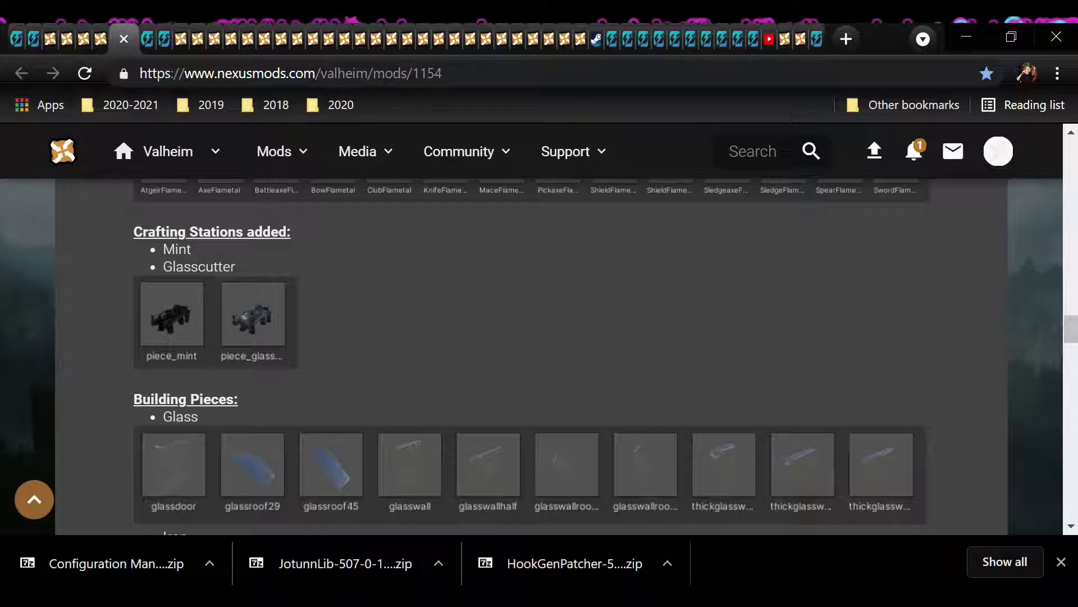
scroll(539, 353, down, 2)
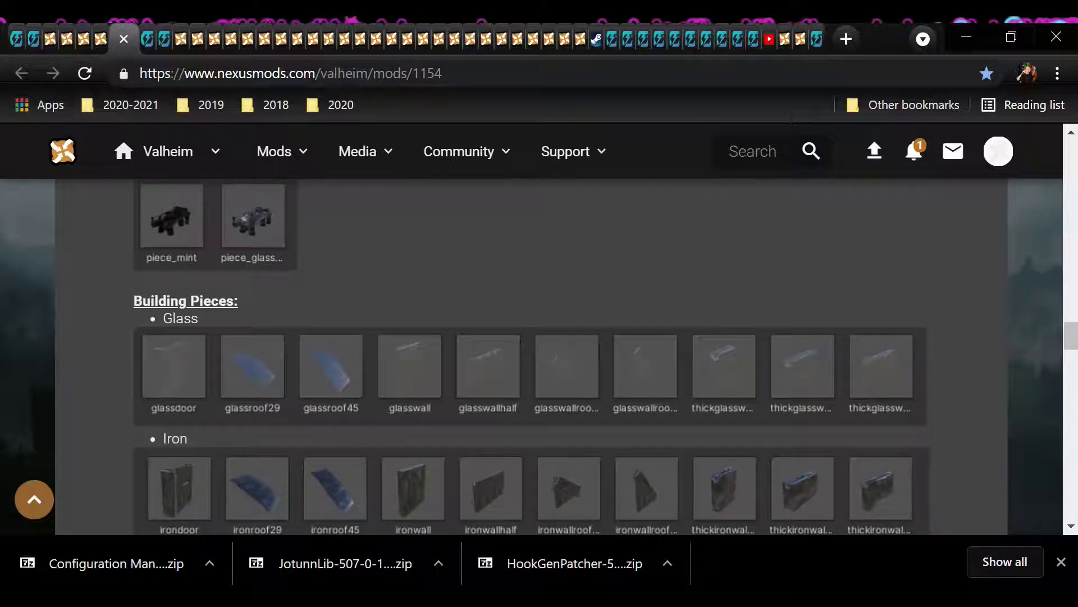
scroll(539, 354, down, 5)
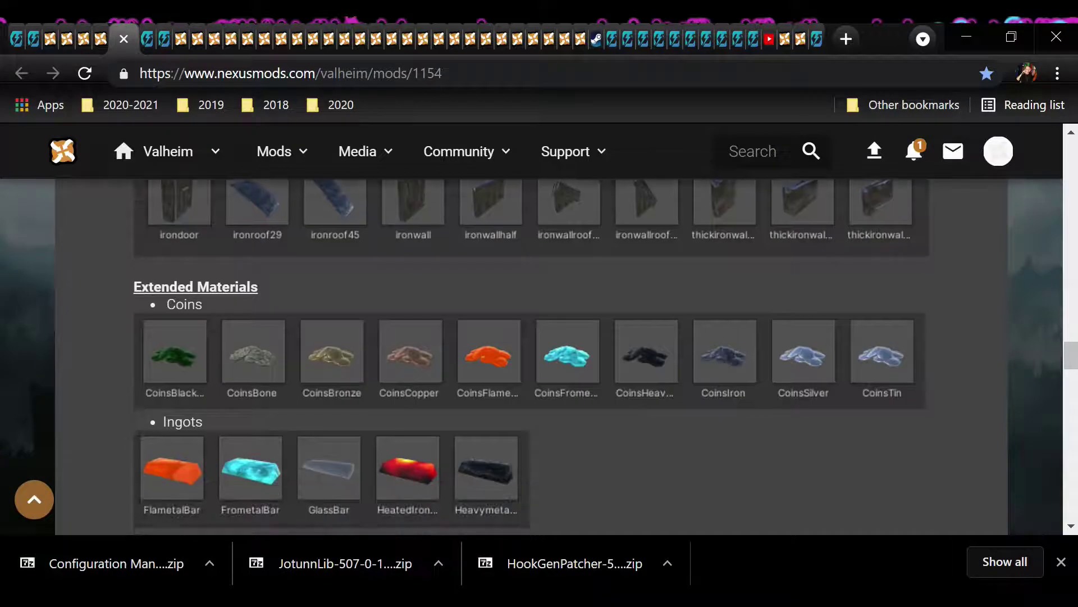
scroll(488, 440, down, 14)
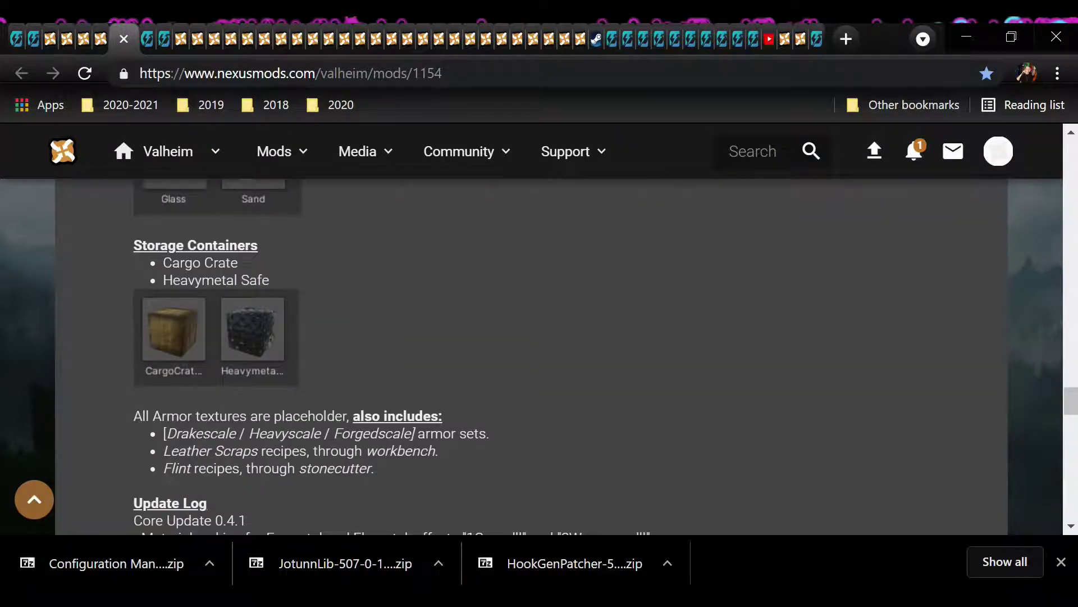
scroll(539, 353, down, 5)
scroll(539, 354, up, 12)
scroll(539, 354, up, 15)
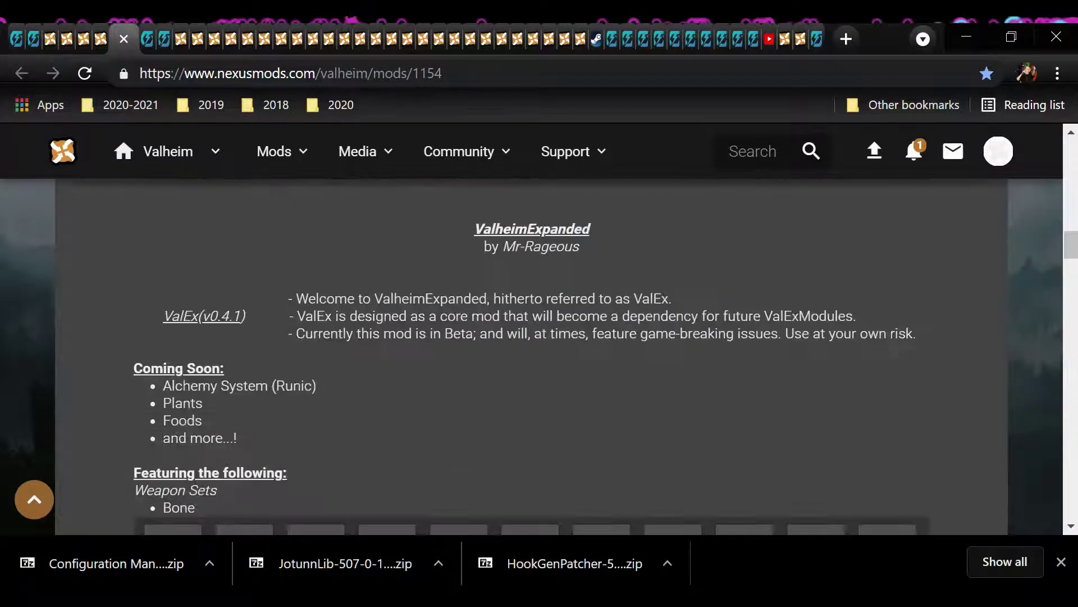
- Open the ExtendedItemDataFramework page on Thunderstore, glance at the Jotunn page, and look through the framework's package details and README
scroll(540, 354, up, 10)
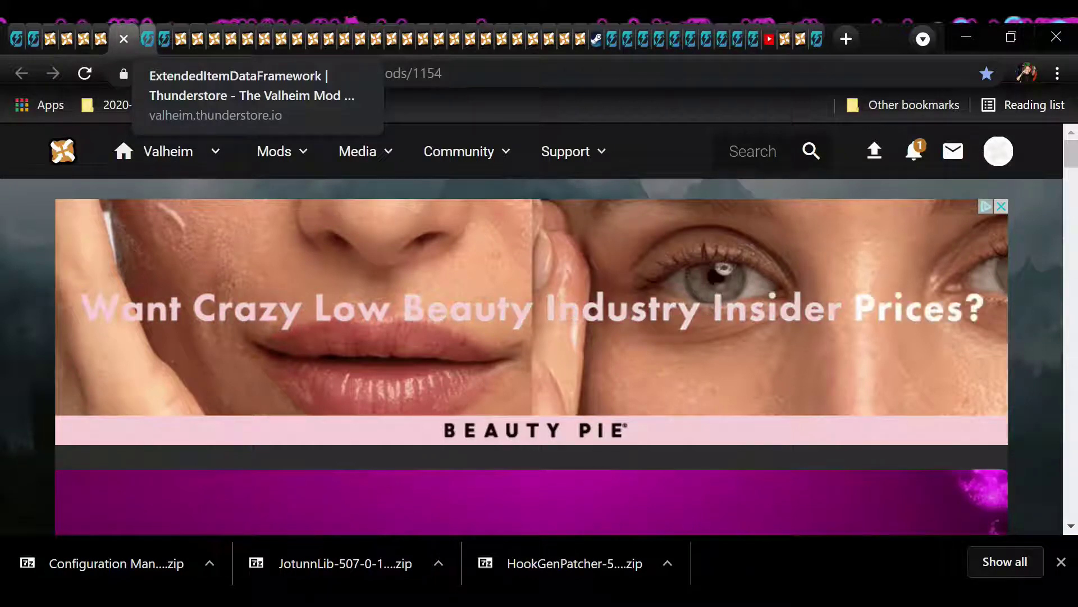
drag(147, 38, 129, 39)
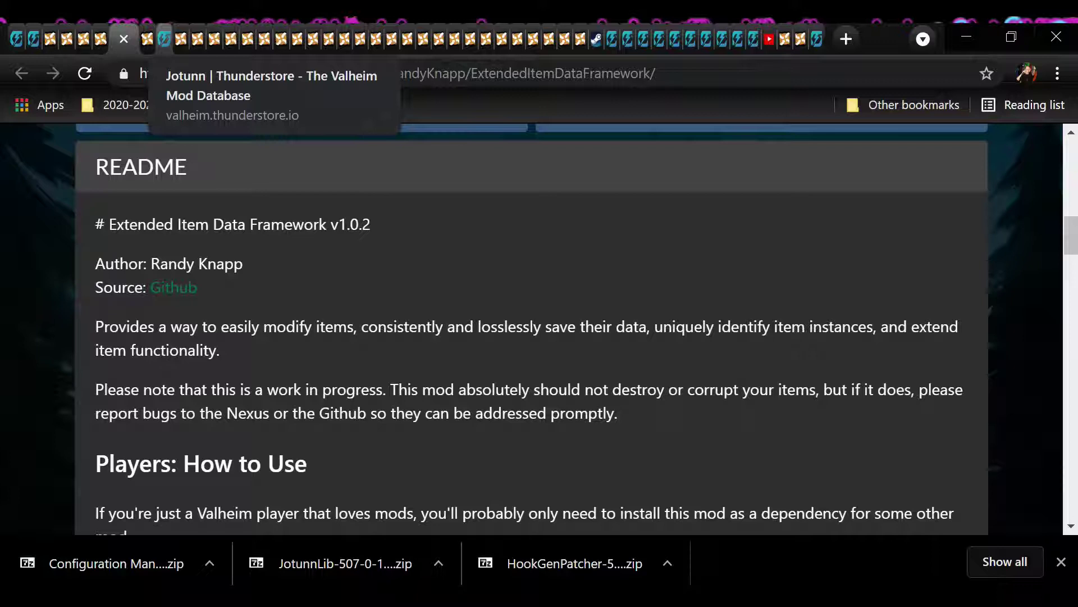
drag(164, 39, 141, 39)
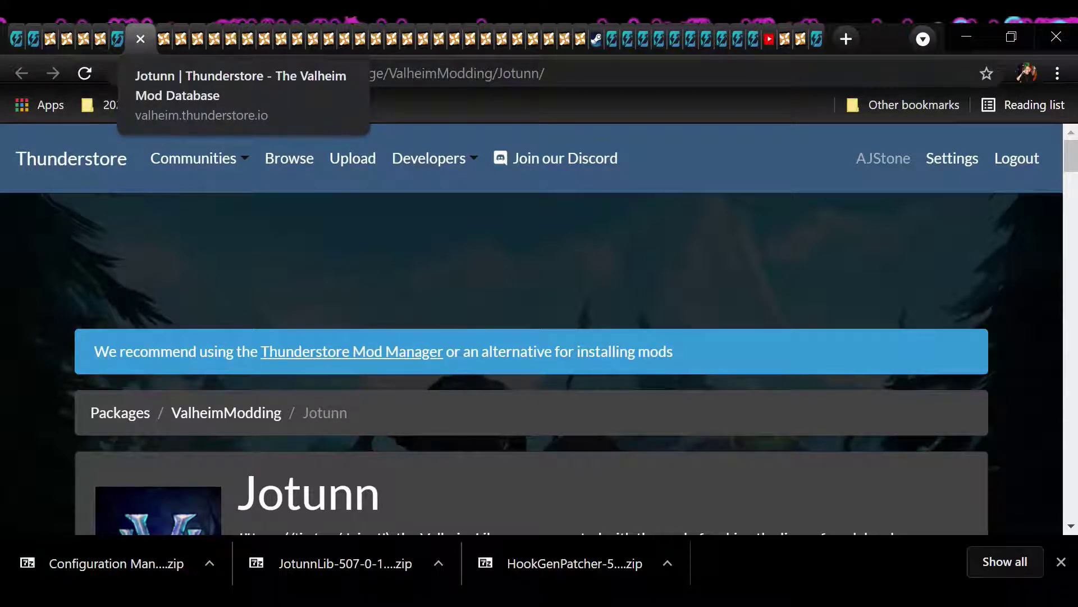
click(117, 38)
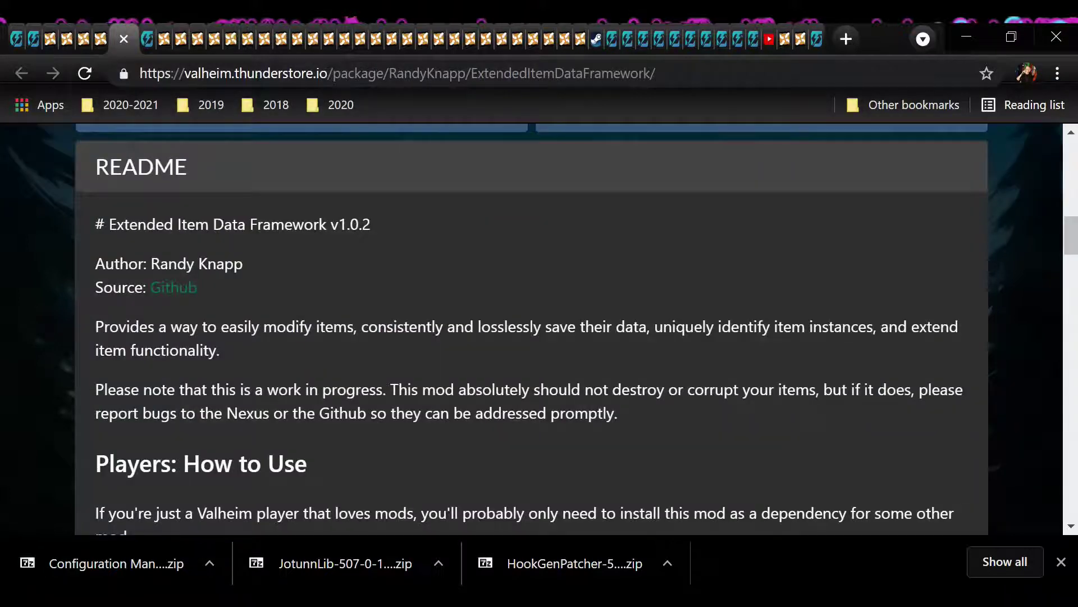
scroll(532, 329, up, 8)
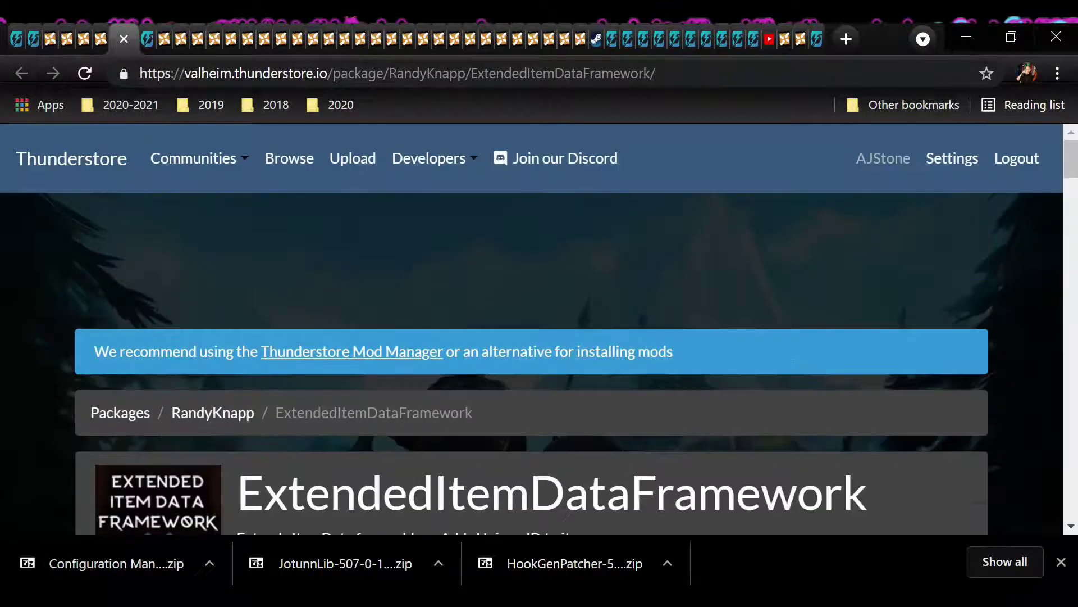
scroll(532, 329, down, 3)
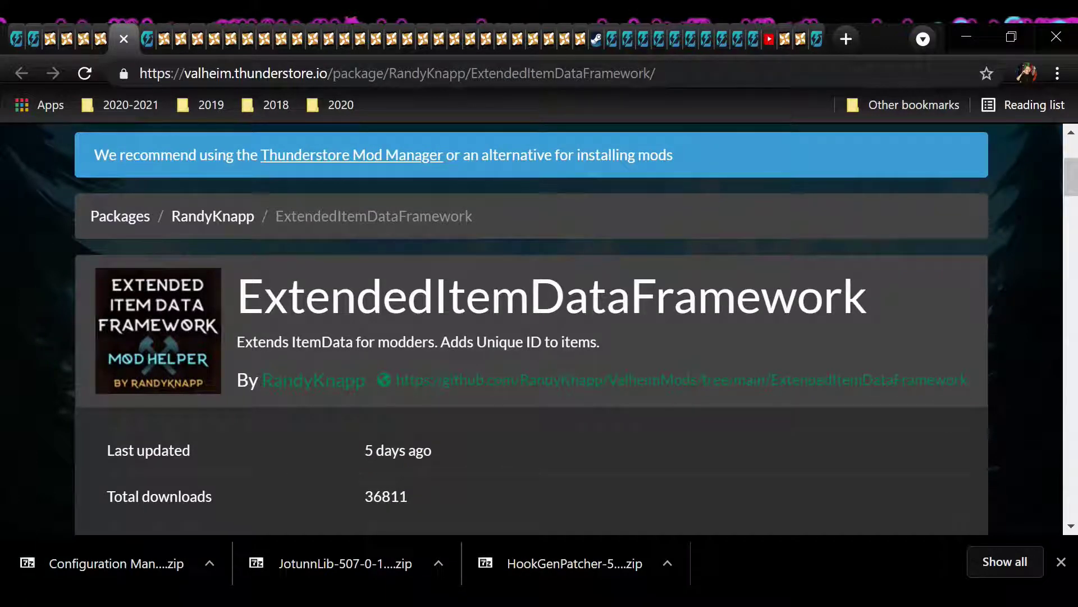
scroll(531, 328, down, 15)
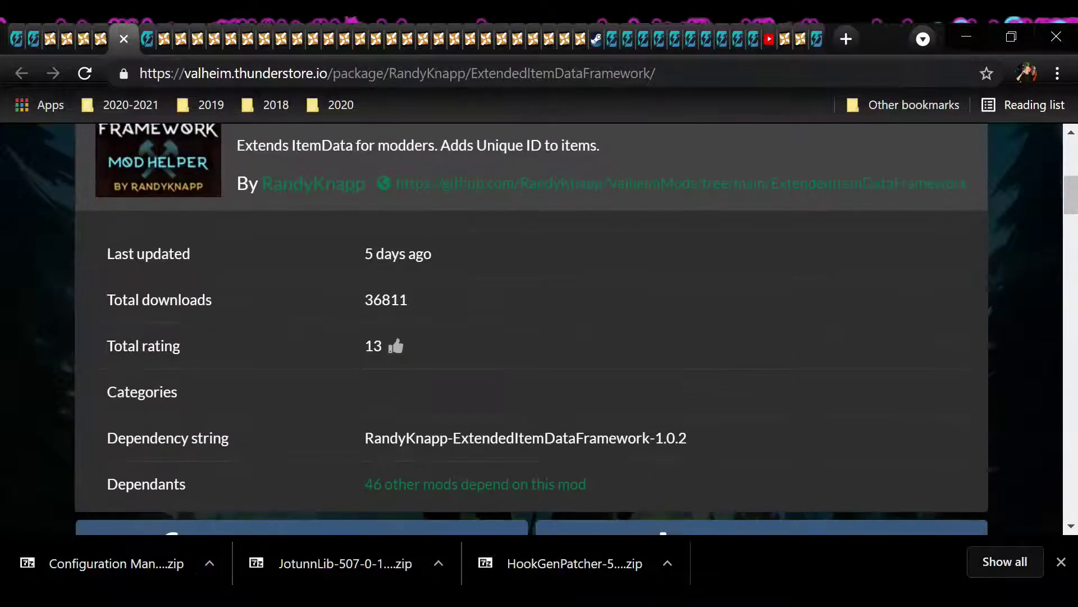
scroll(462, 521, down, 16)
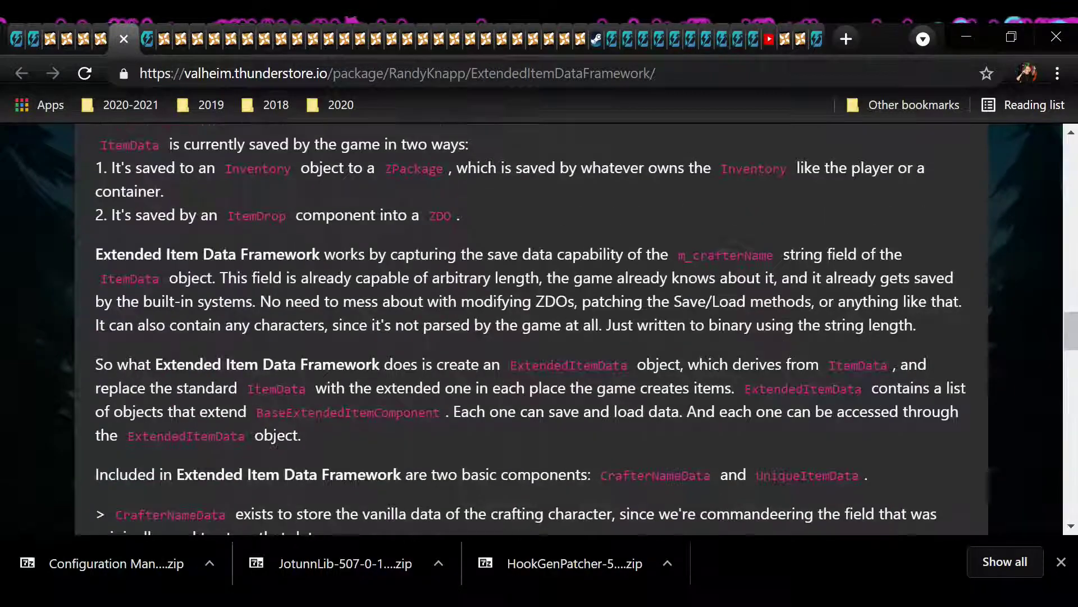
scroll(462, 521, down, 9)
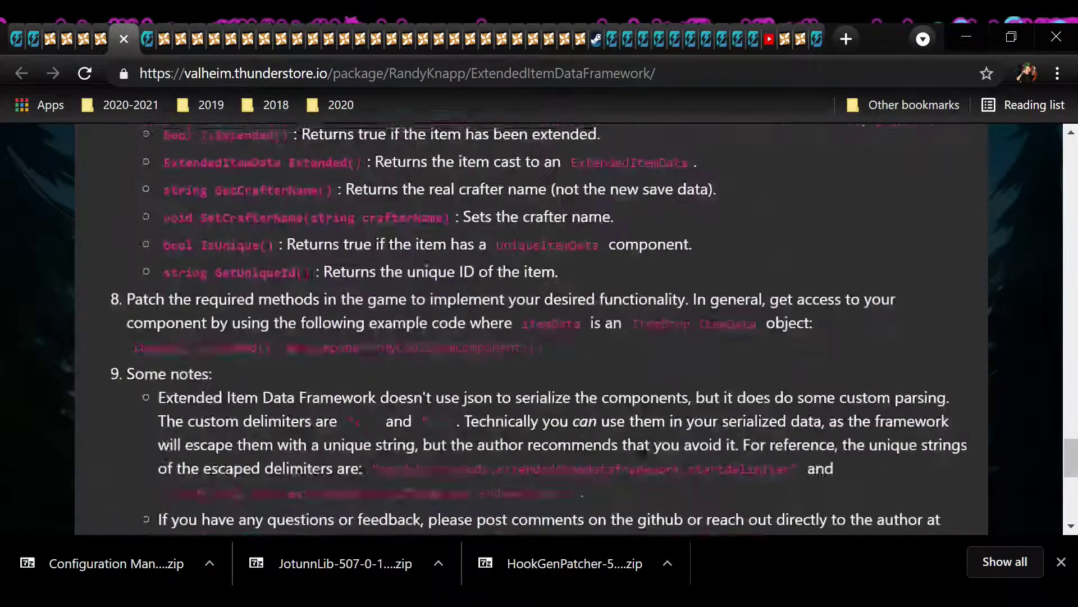
scroll(462, 521, down, 8)
- Review the ExtendedItemDataFramework README's modder notes, config options, and player instructions for installing and uninstalling
scroll(531, 329, up, 10)
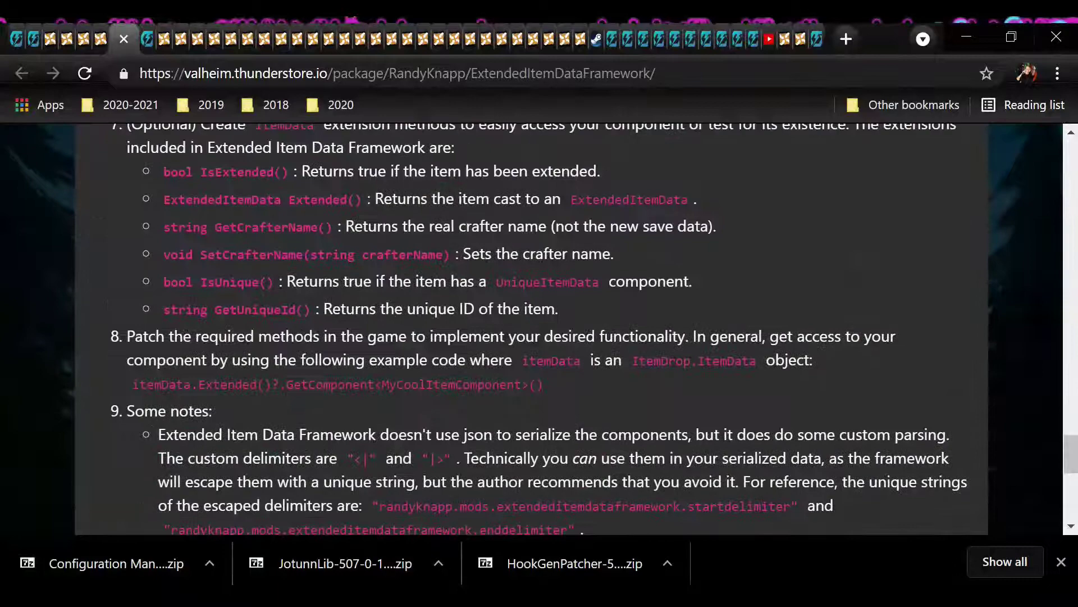
scroll(532, 328, up, 8)
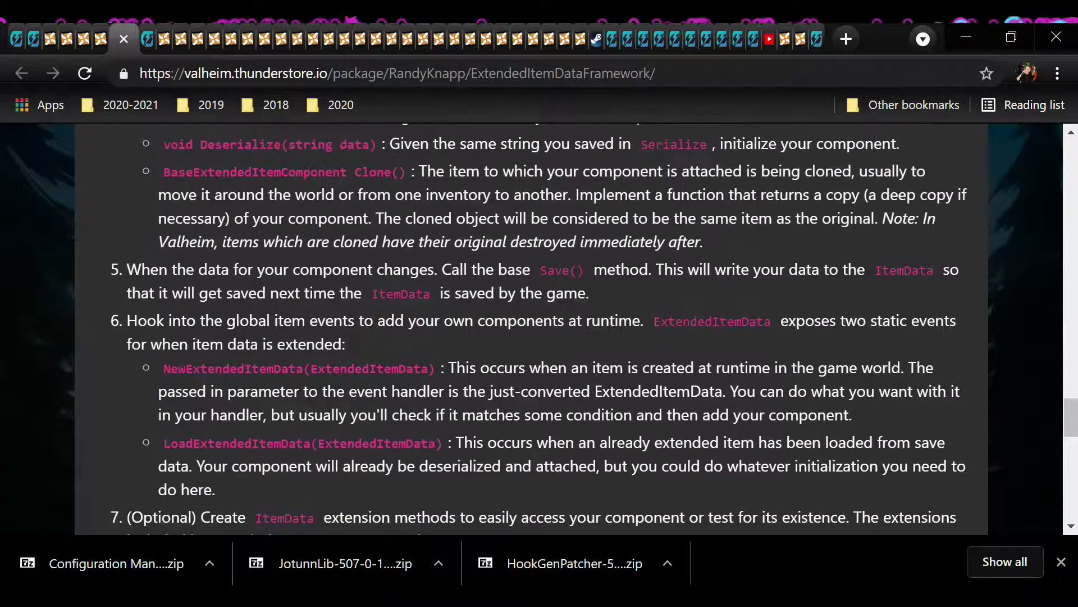
scroll(531, 329, up, 15)
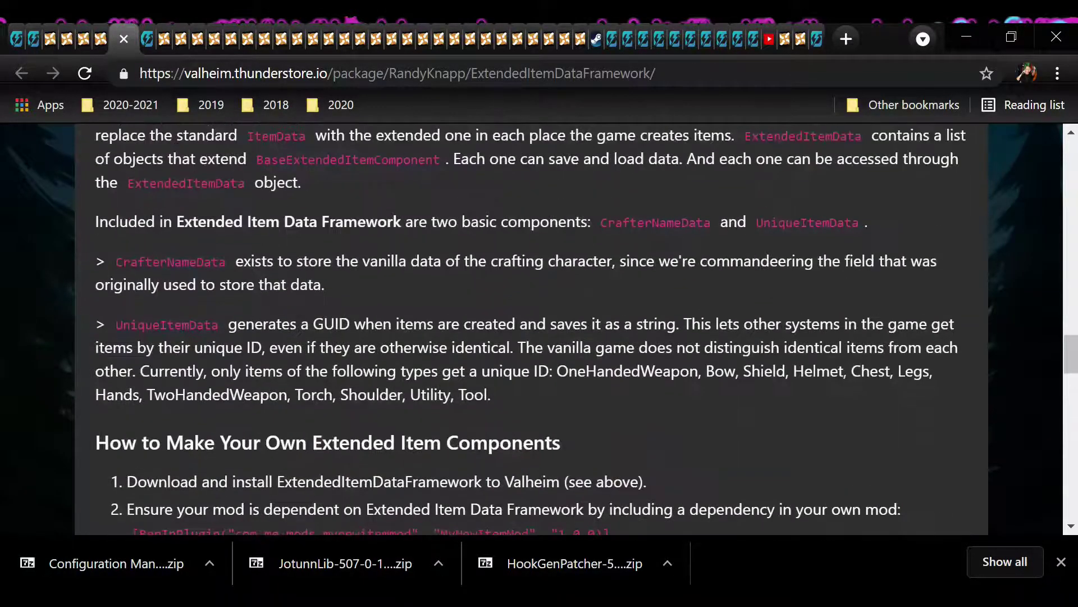
scroll(531, 329, up, 10)
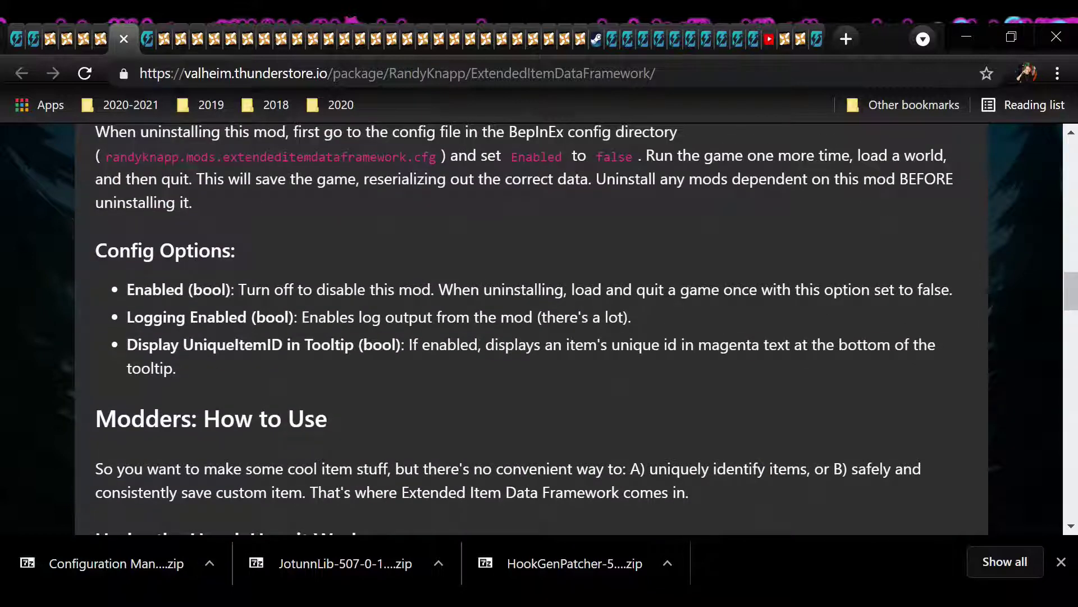
scroll(531, 329, up, 2)
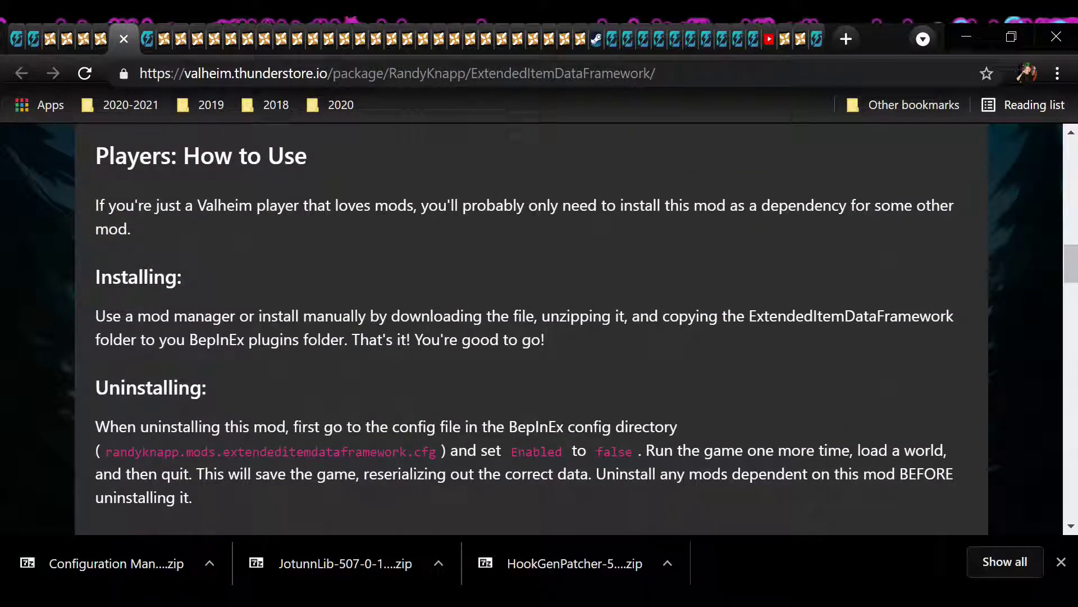
scroll(531, 328, down, 2)
scroll(532, 329, down, 4)
scroll(532, 328, up, 6)
scroll(531, 329, up, 10)
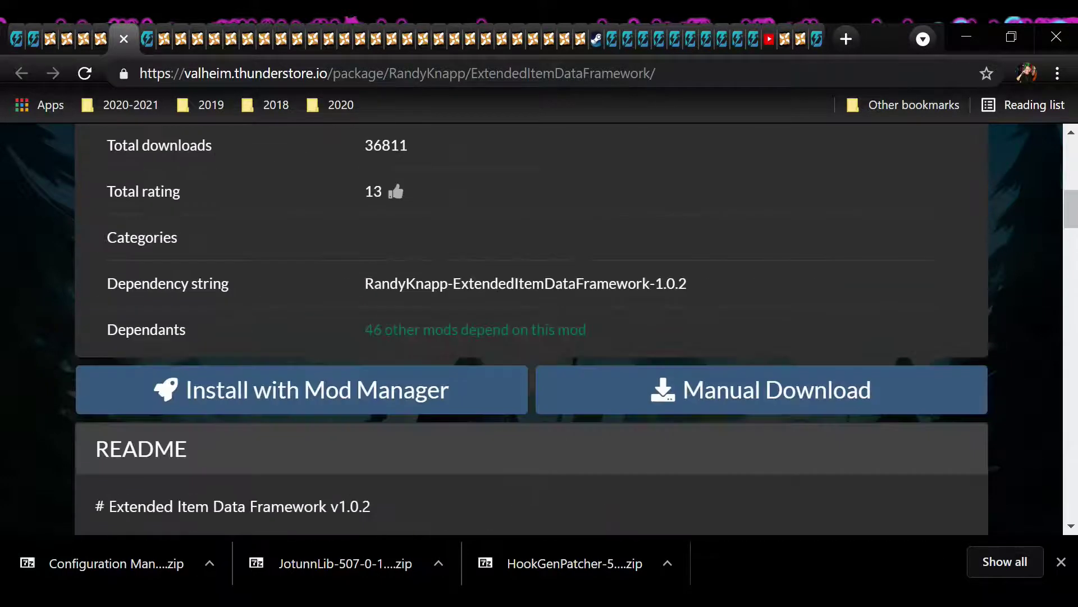
- Manually download the ExtendedItemDataFramework 1.0.2 zip and save it in a new folder named etendeditemsframework inside Mods
scroll(531, 328, down, 3)
click(761, 291)
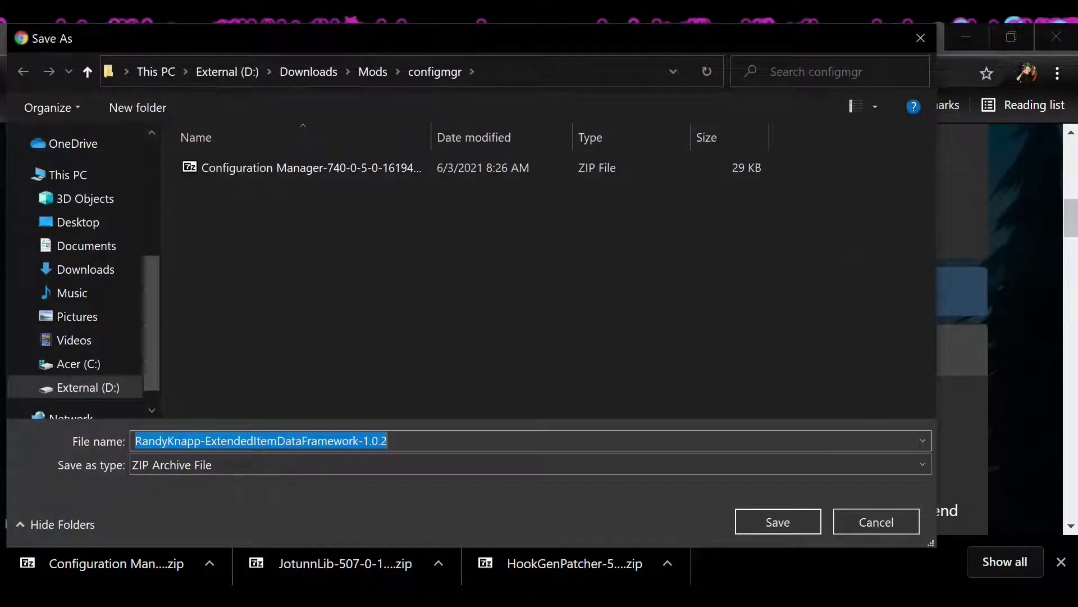
click(87, 71)
right_click(797, 160)
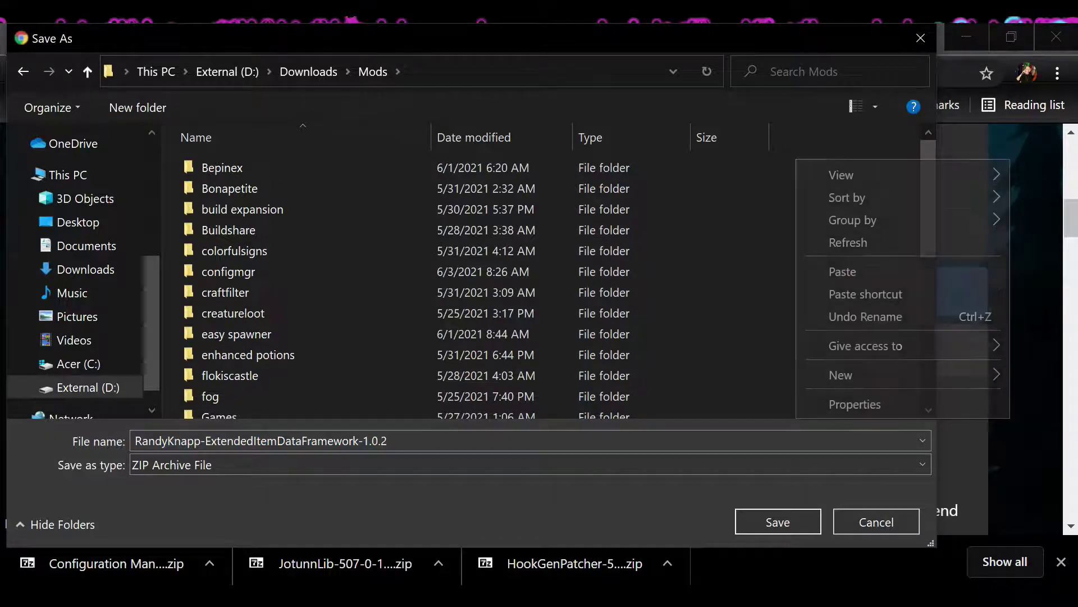
mouse_move(876, 375)
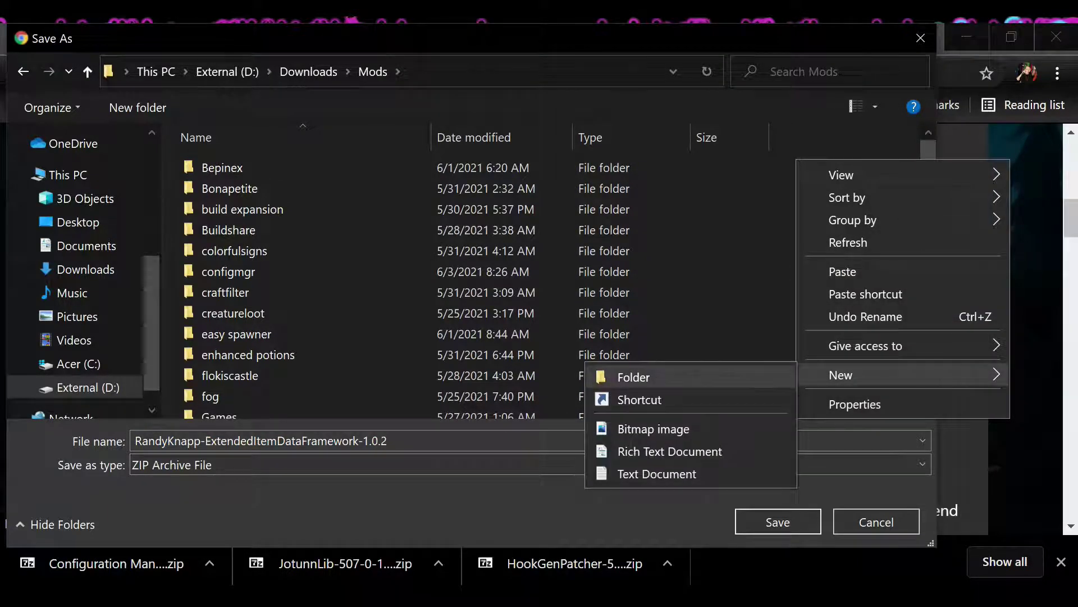
click(634, 377)
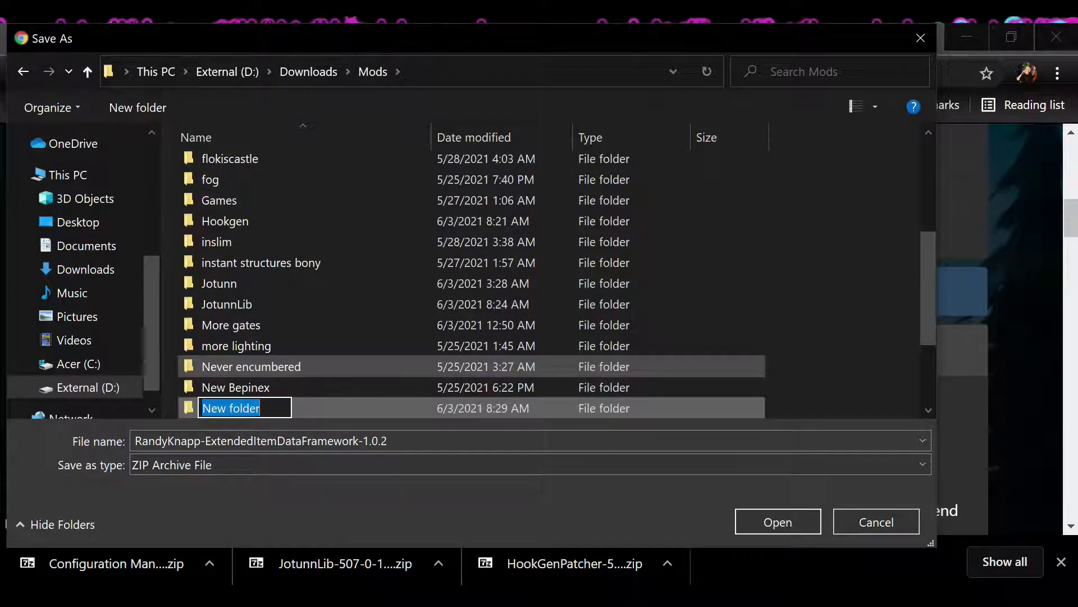
text(etendeditems)
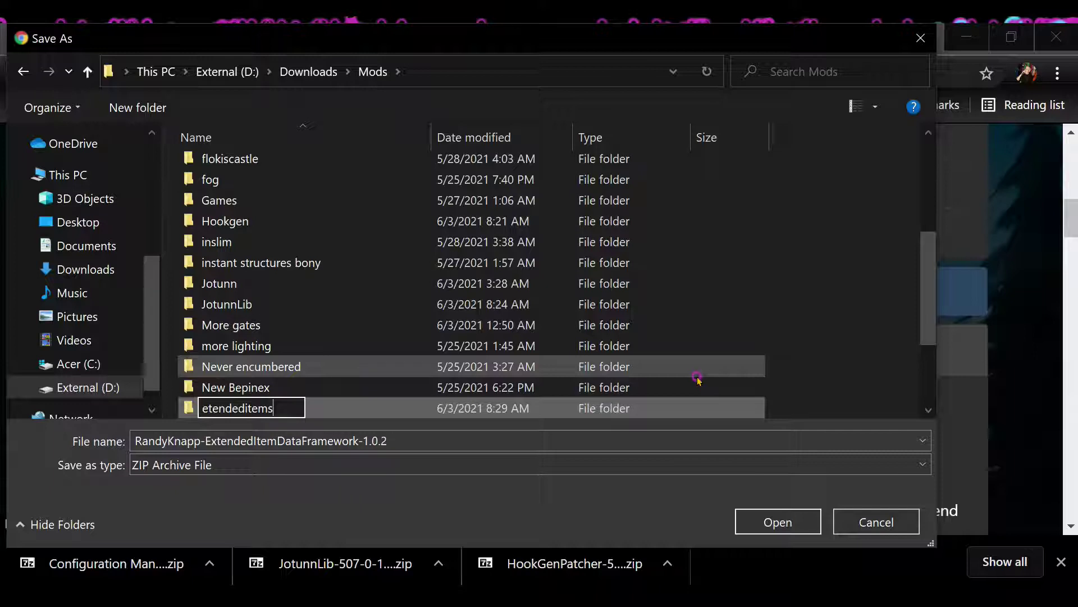
text(framework)
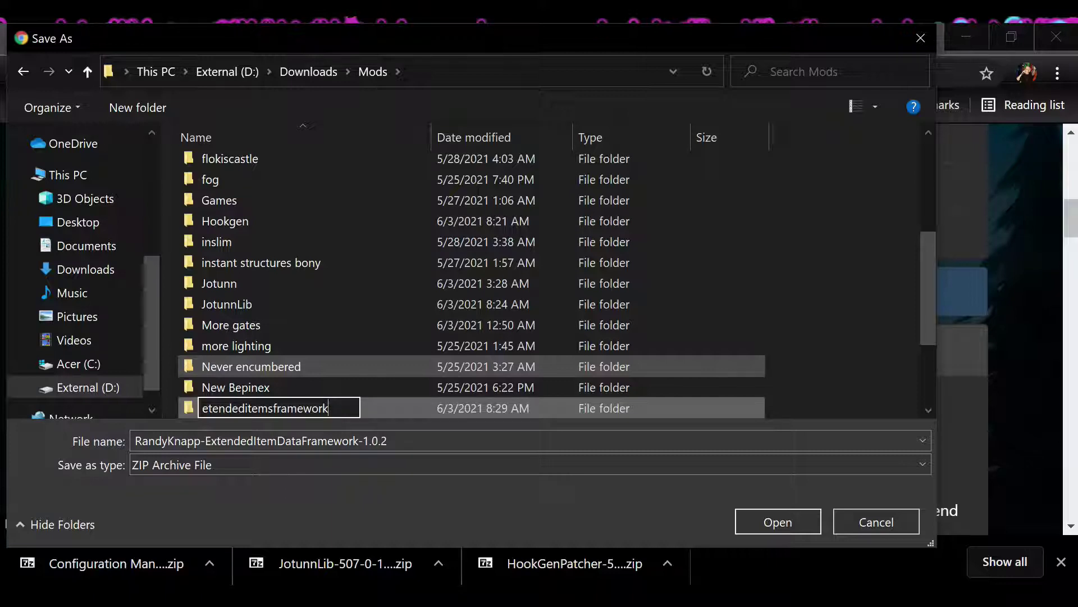
key(Return)
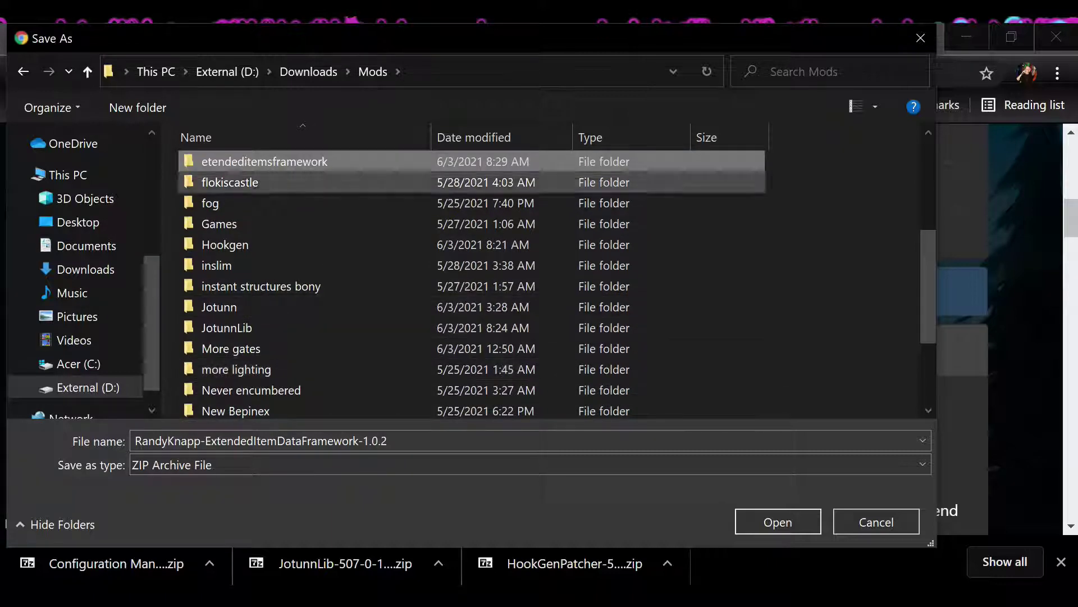
key(Return)
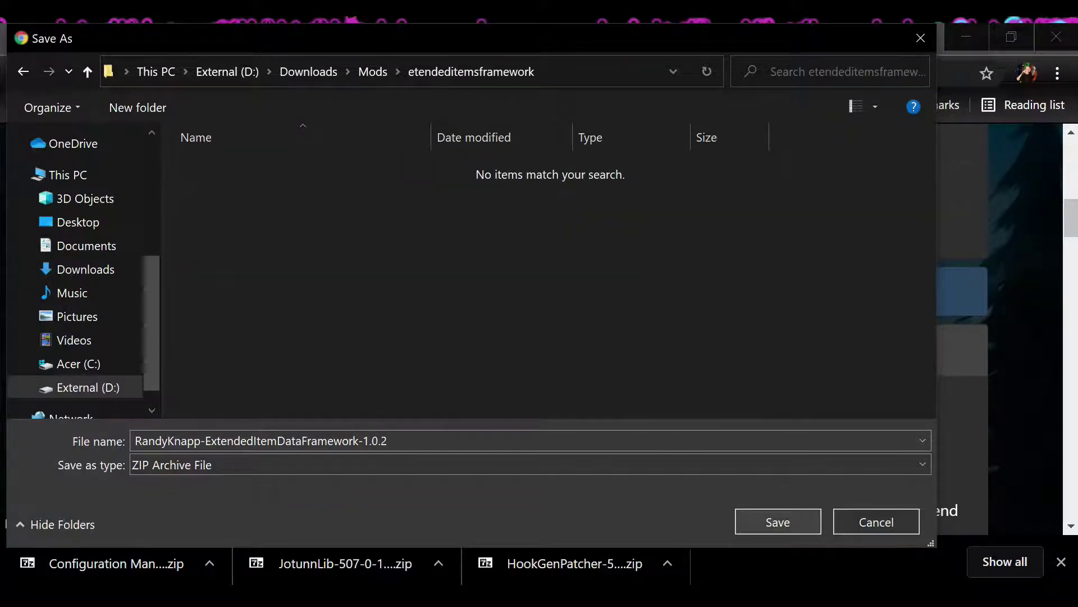
key(Return)
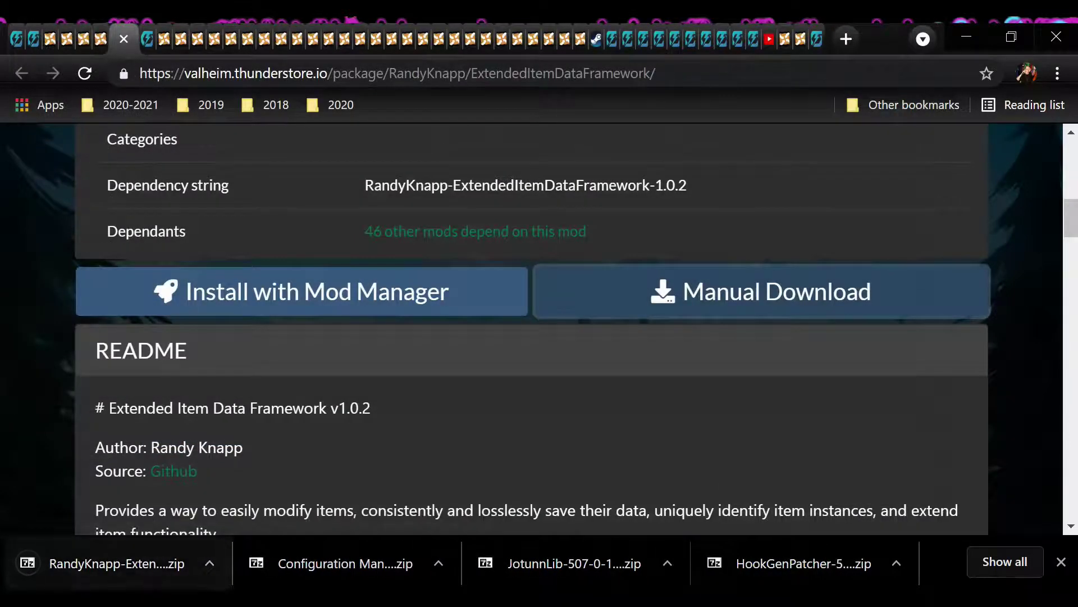
- Switch to File Explorer, open the etendeditemsframework folder in Mods, and extract the ExtendedItemDataFramework zip there with 7-Zip
click(129, 599)
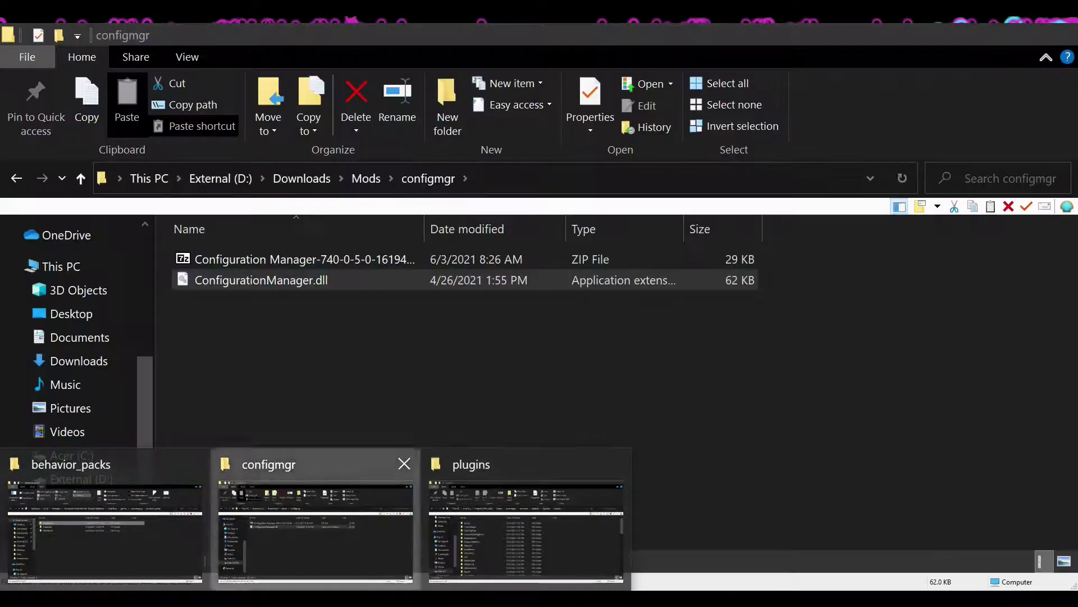
click(316, 528)
click(80, 178)
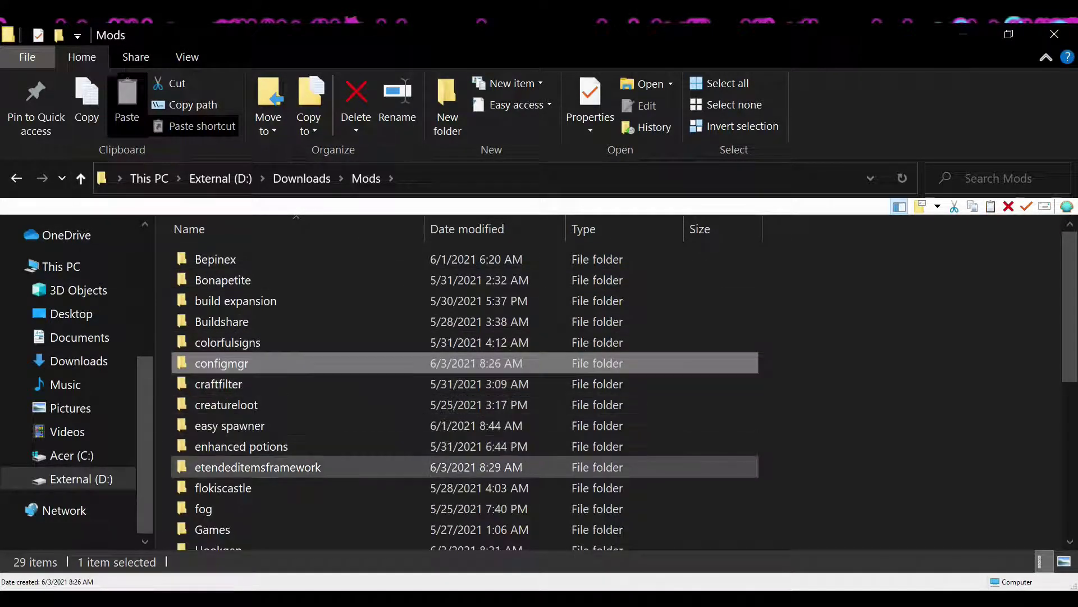
click(258, 467)
double_click(258, 467)
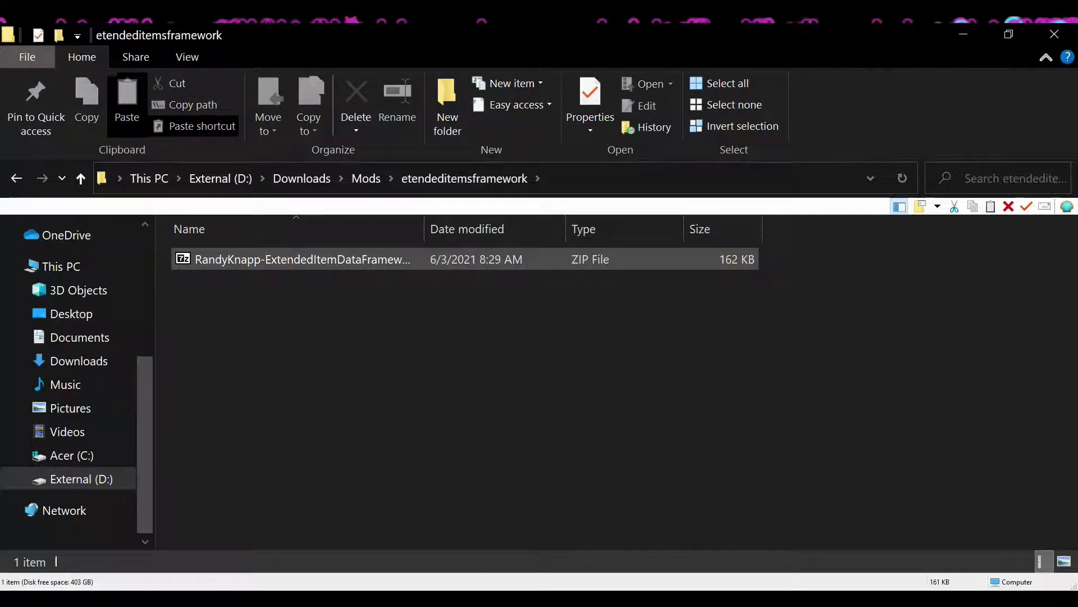
right_click(285, 259)
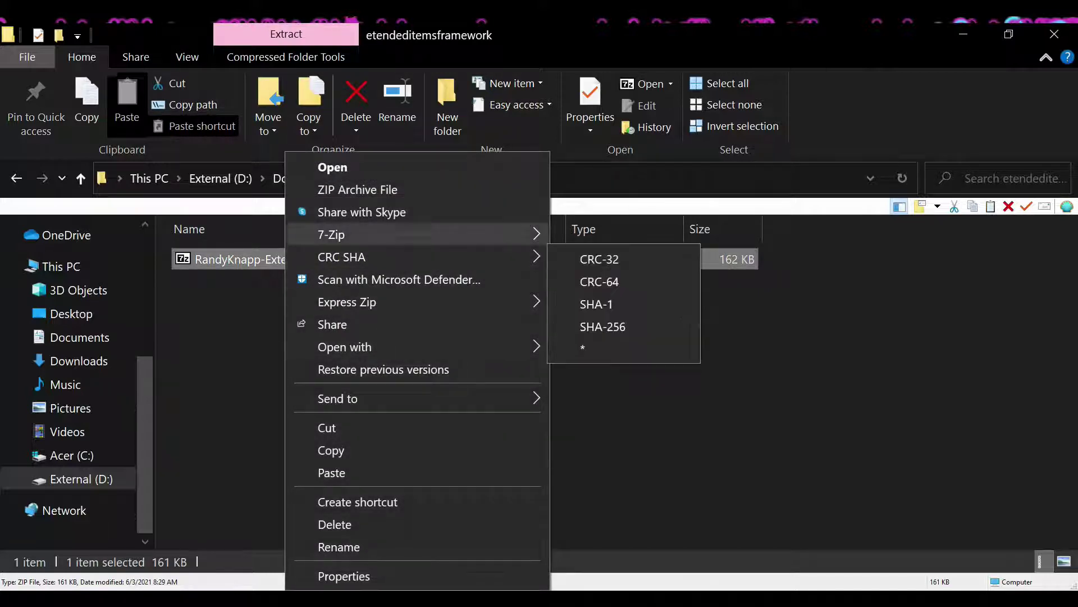
mouse_move(337, 235)
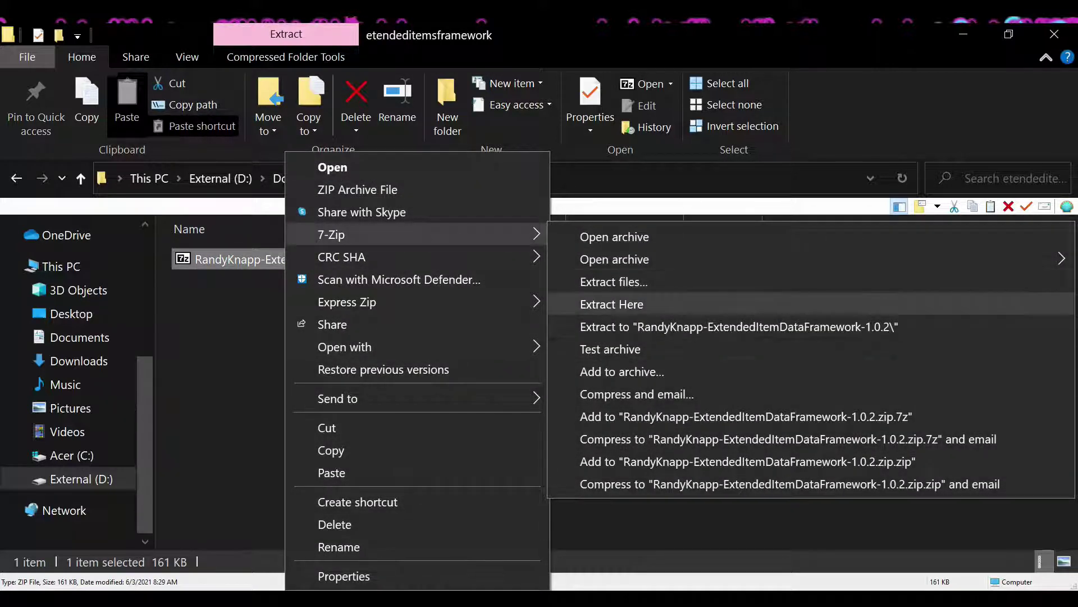
click(612, 304)
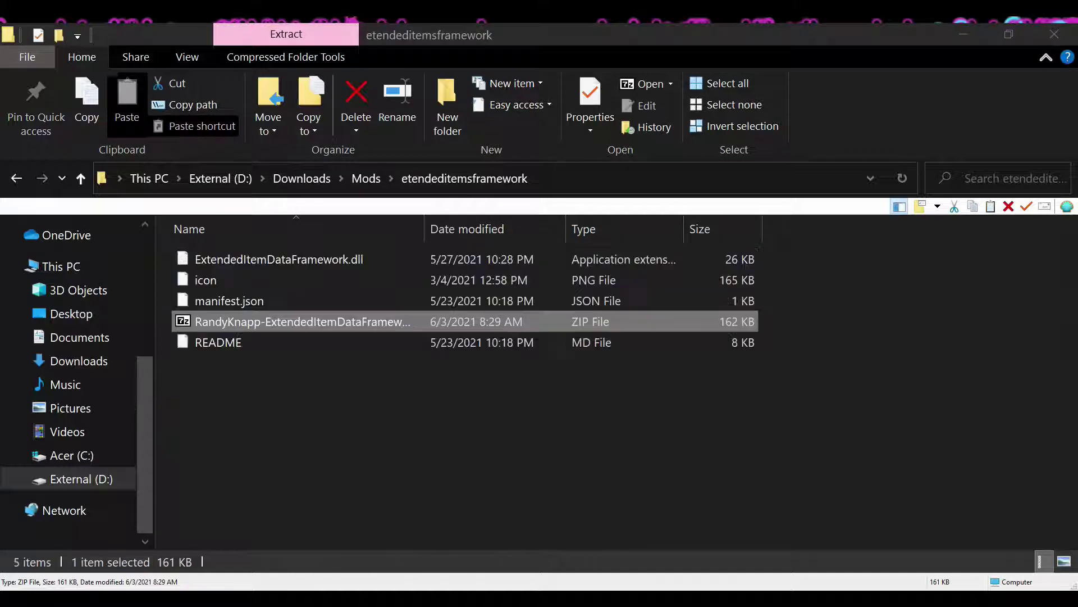
click(562, 422)
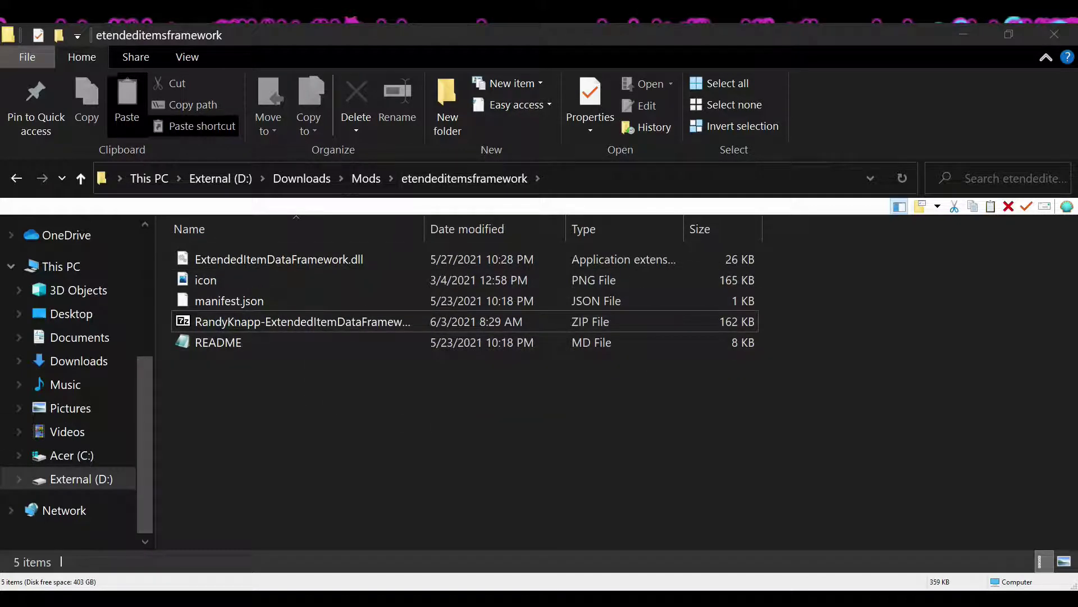
- Switch to the BepInEx plugins window and look through its DLL files for ExtendedItemDataFramework.dll
mouse_move(314, 599)
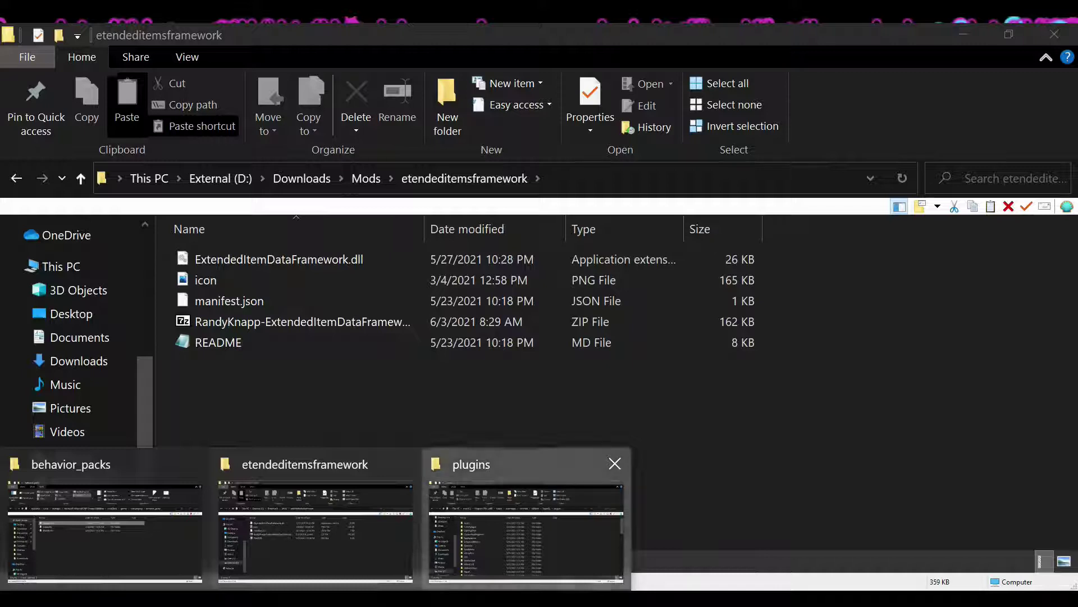
click(517, 520)
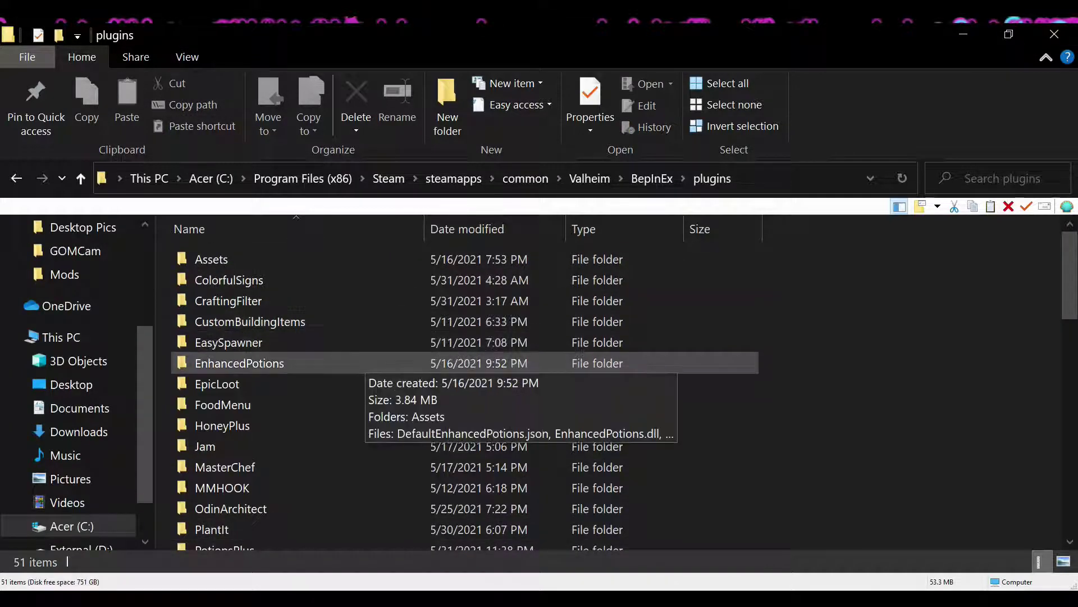
scroll(319, 432, down, 10)
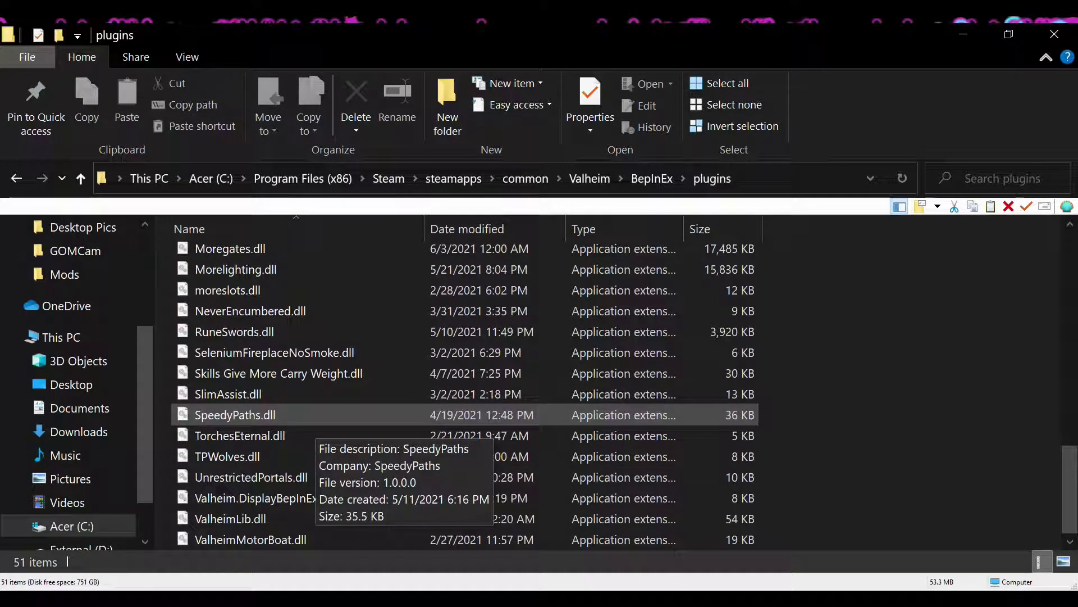
scroll(314, 421, up, 3)
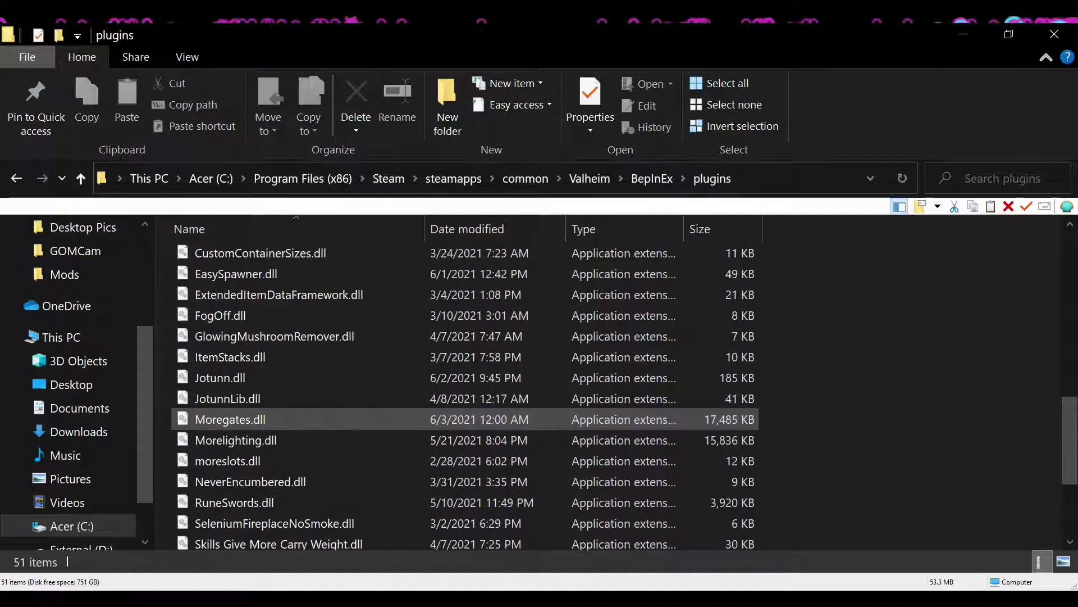
- Look through the folders and DLL files in BepInEx plugins, including the installed ExtendedItemDataFramework.dll
scroll(315, 419, up, 1)
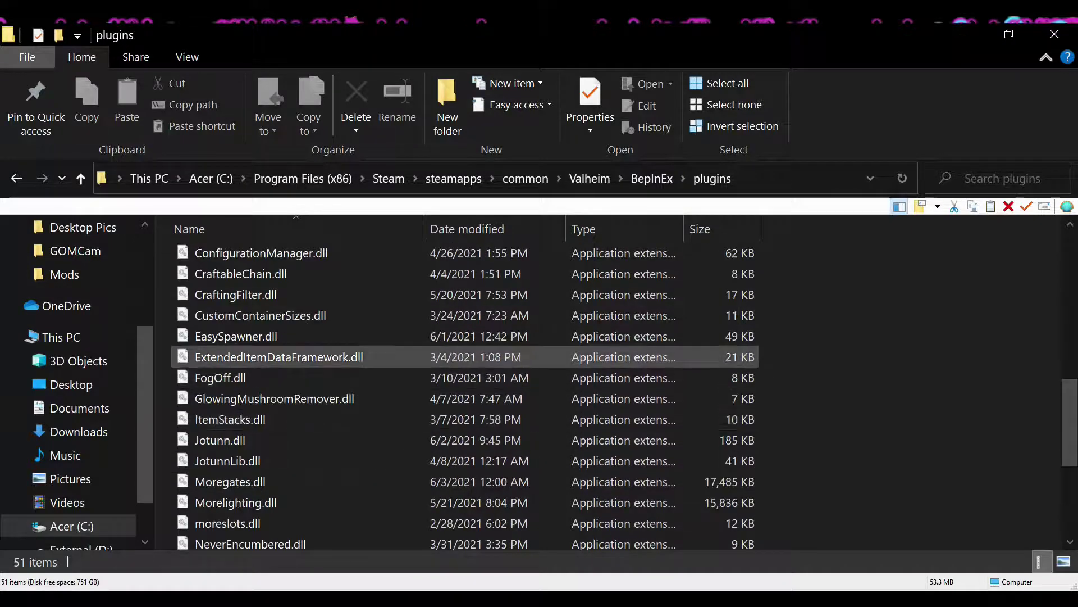
scroll(315, 359, up, 8)
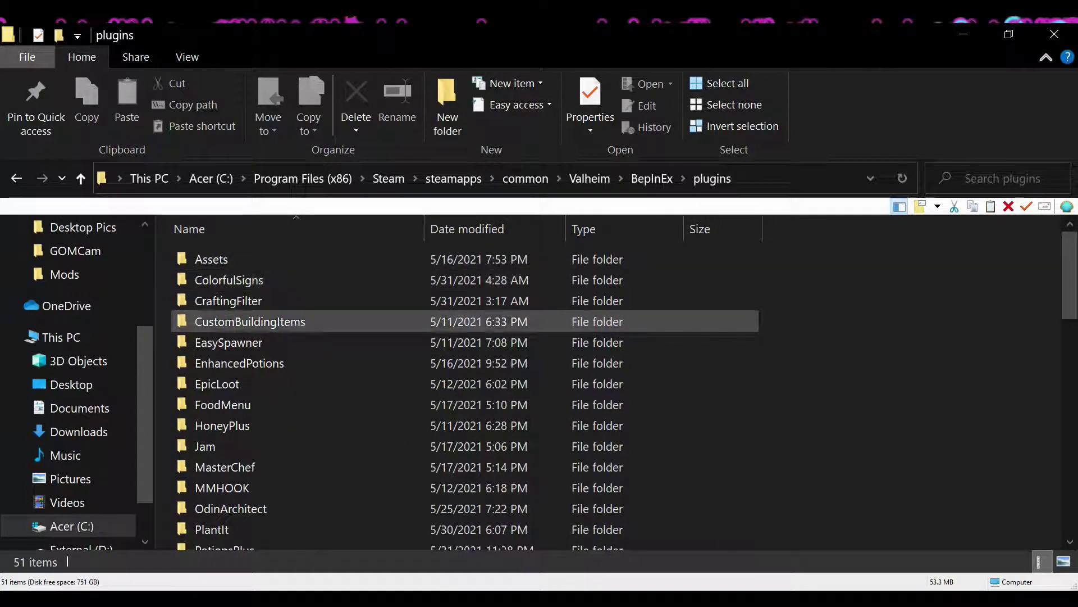
scroll(241, 465, down, 5)
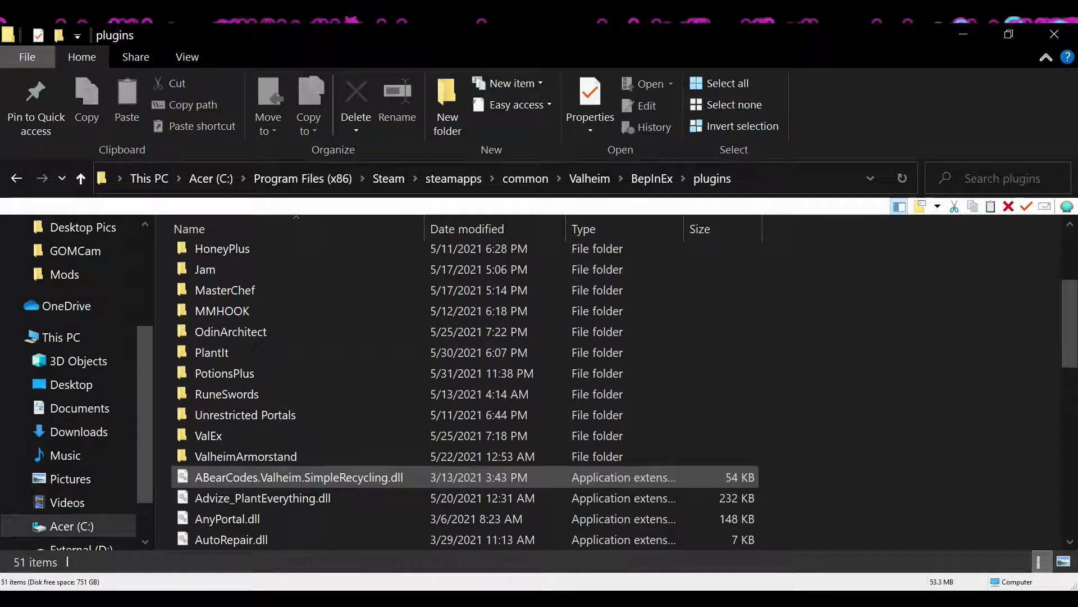
scroll(241, 457, up, 5)
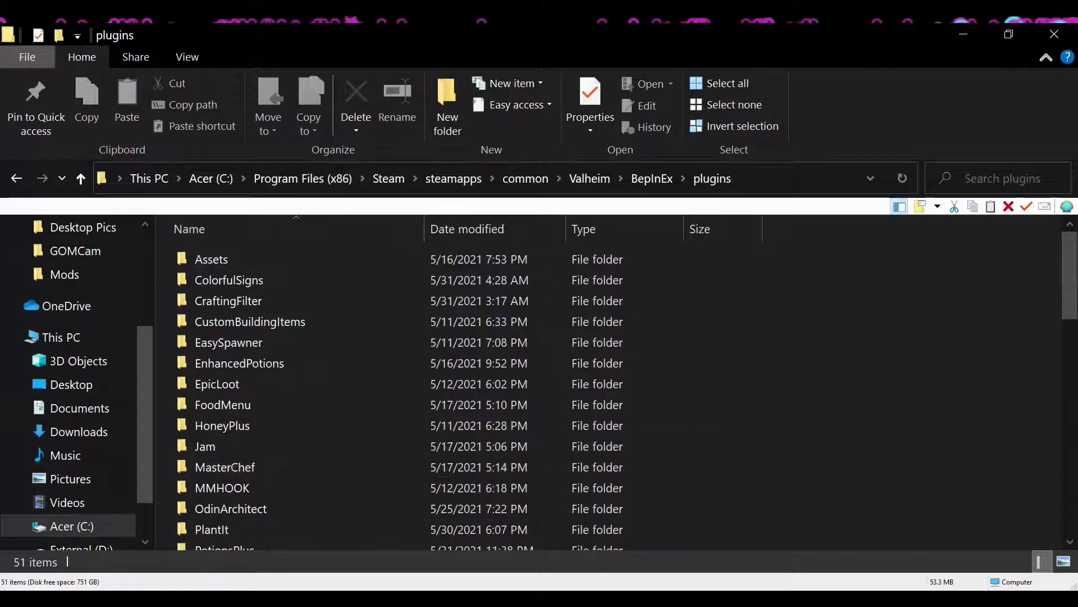
scroll(236, 352, down, 3)
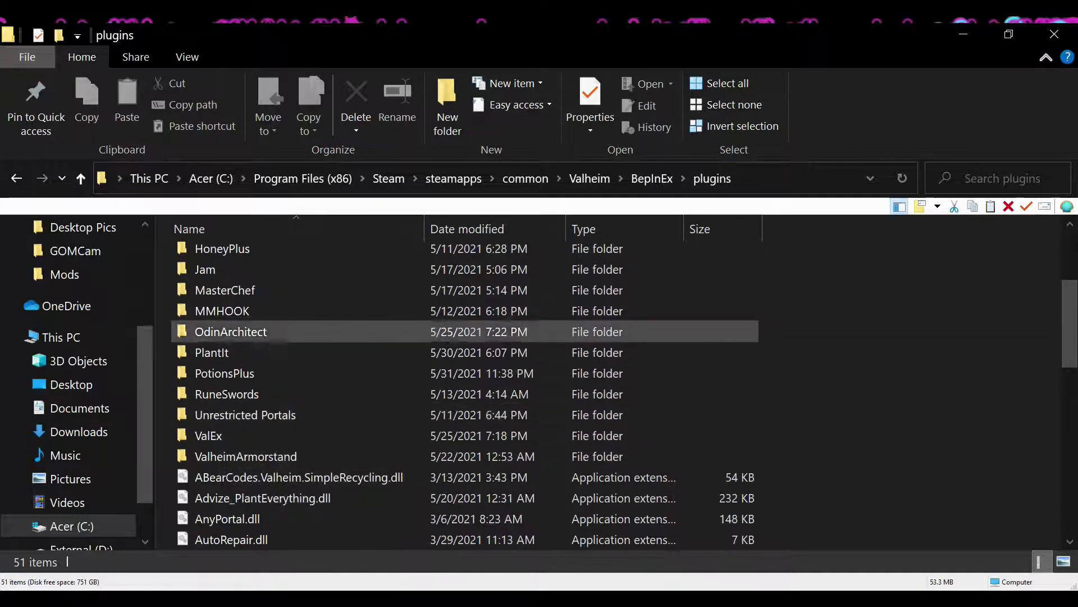
scroll(236, 326, down, 3)
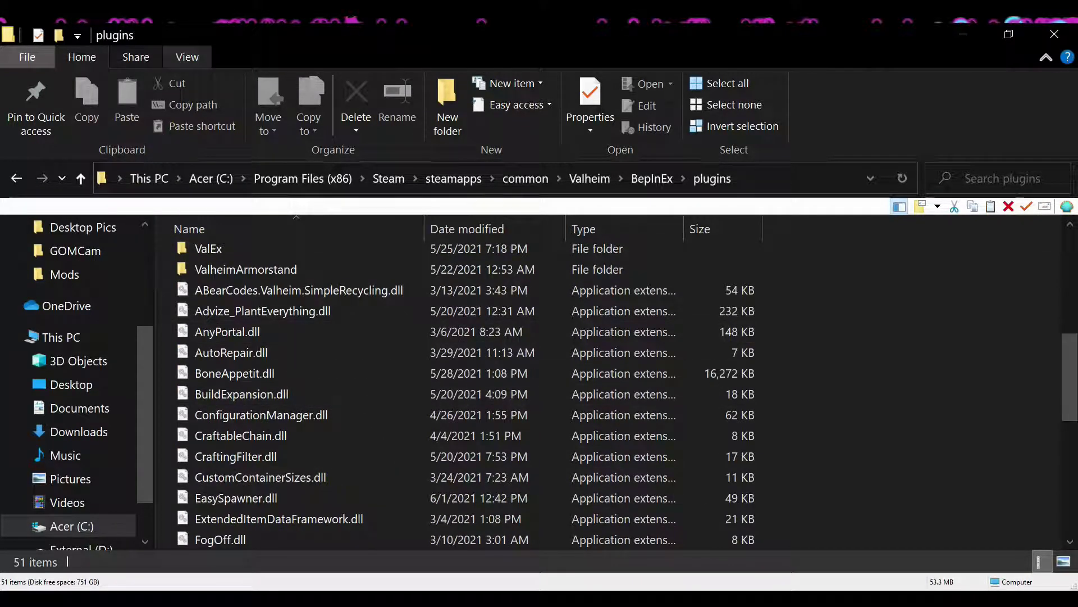
scroll(466, 382, down, 2)
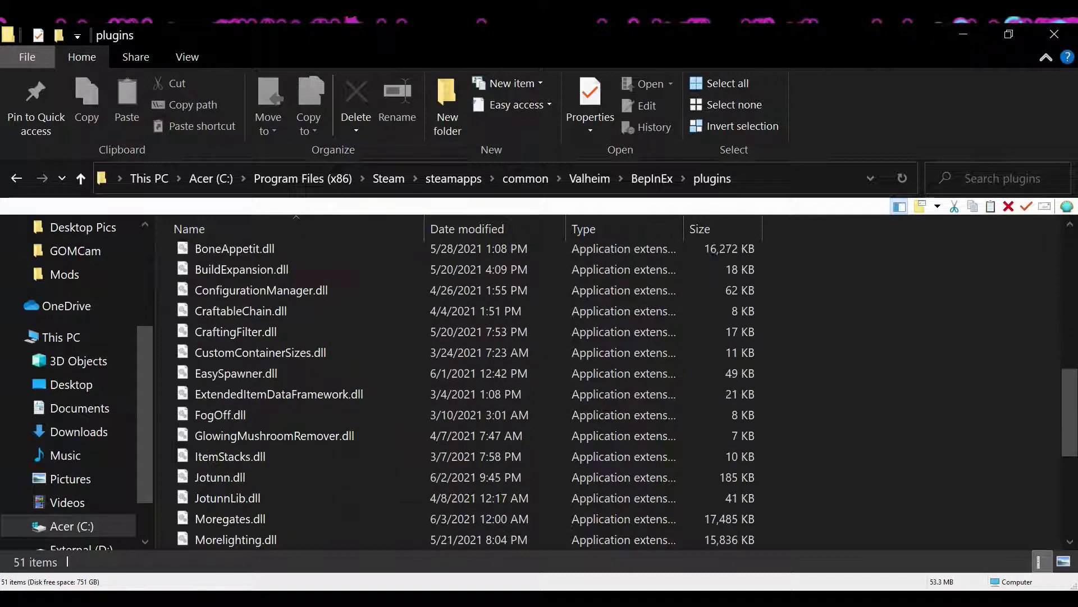
scroll(466, 382, up, 1)
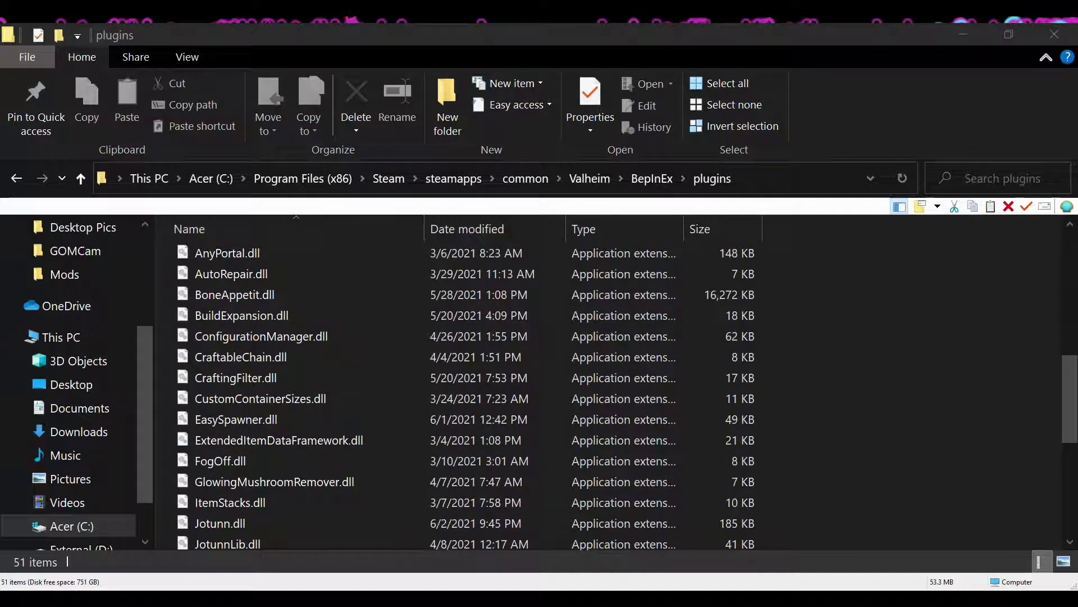
- Copy ExtendedItemDataFramework.dll from the etendeditemsframework folder and switch to the BepInEx plugins folder to demonstrate where it gets pasted
mouse_move(318, 599)
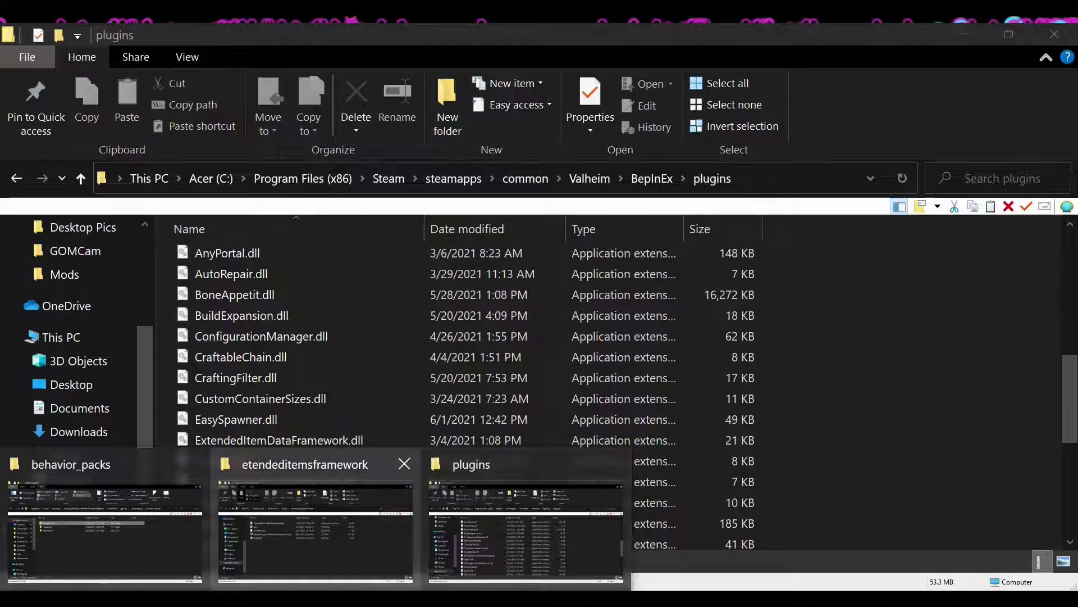
click(316, 522)
click(281, 259)
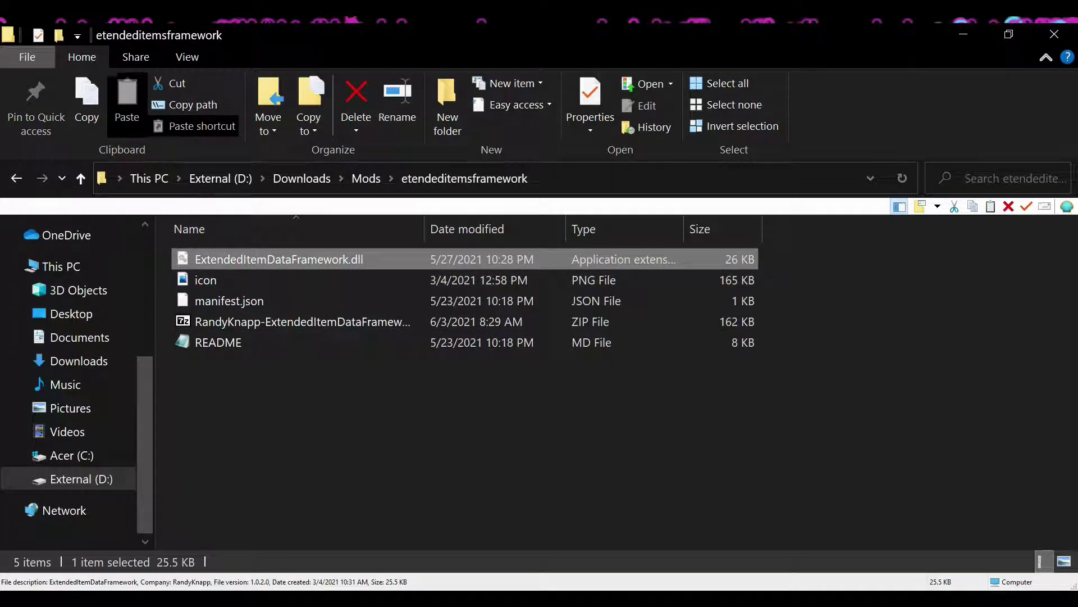
right_click(332, 259)
click(371, 473)
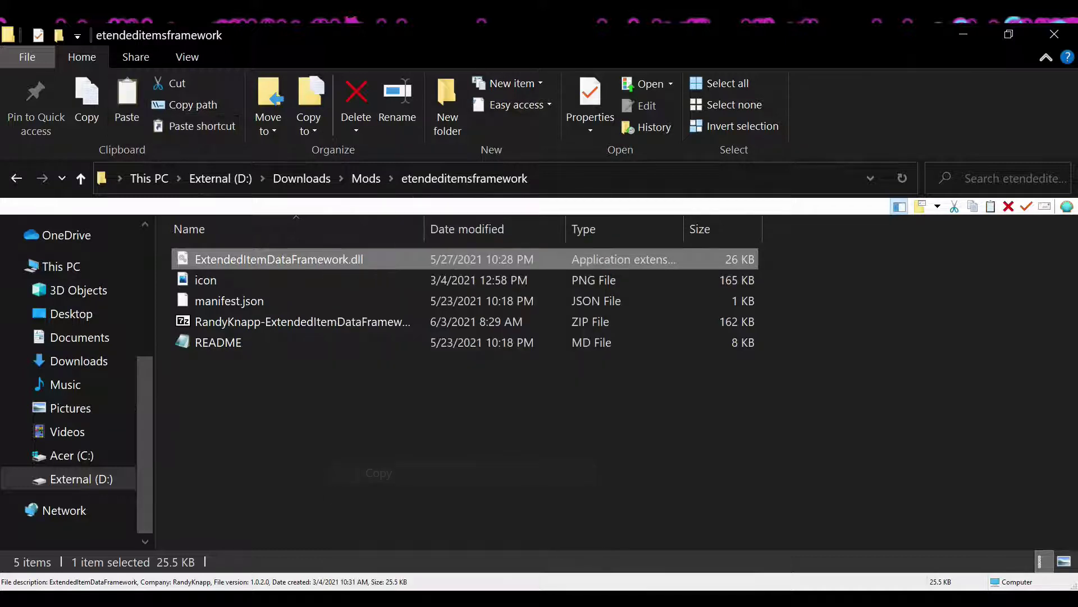
click(524, 518)
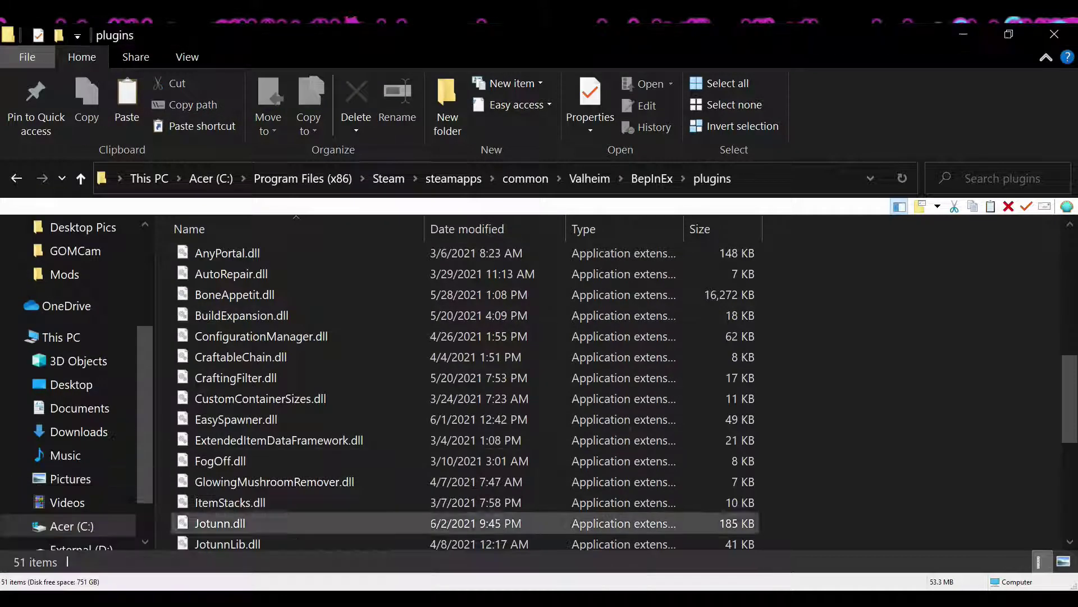
right_click(859, 269)
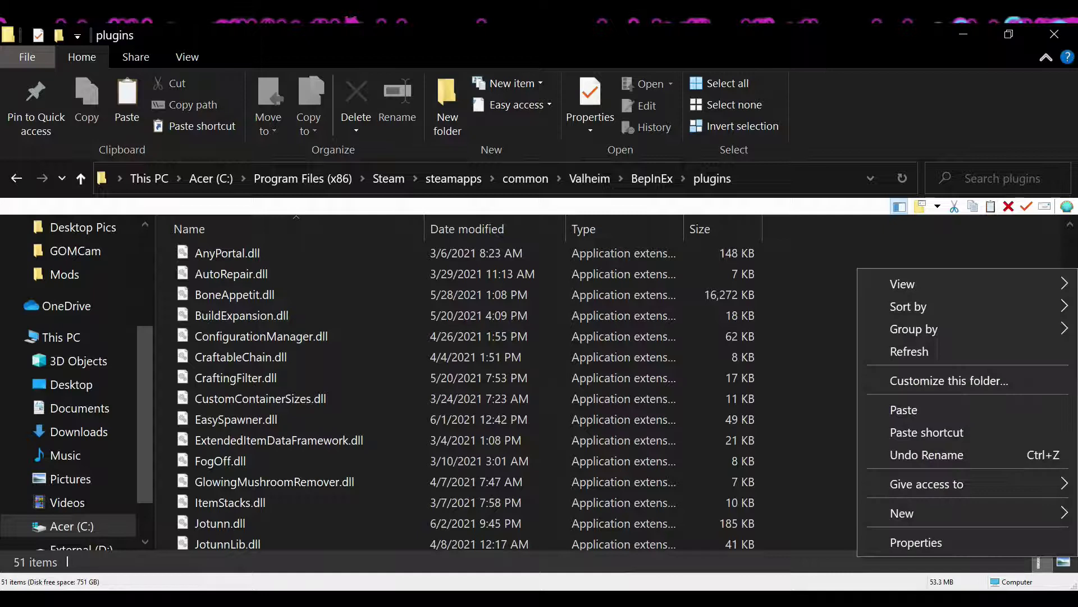
key(Escape)
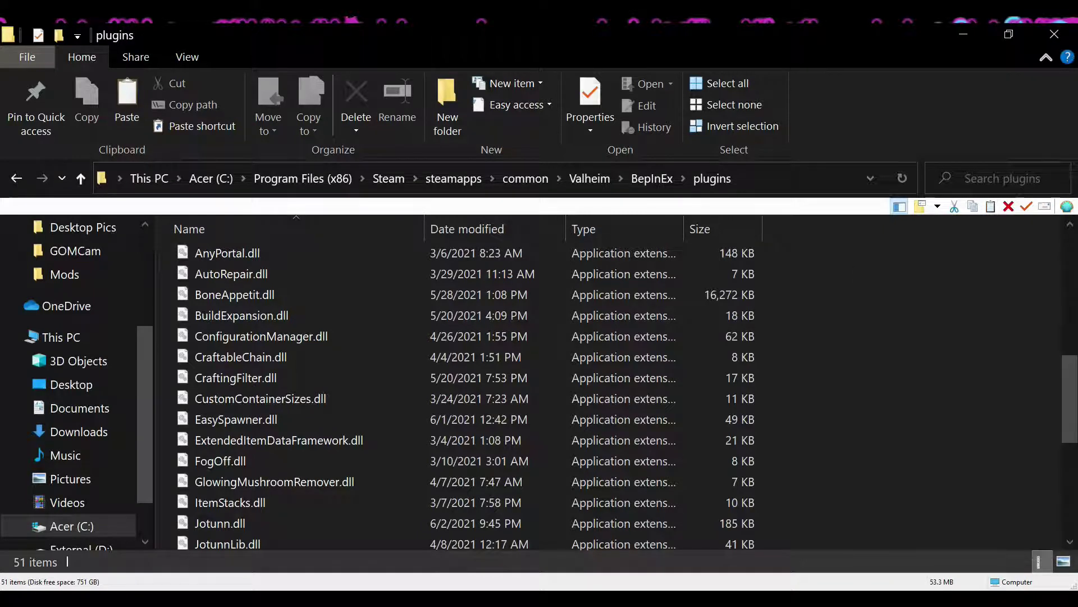
- Switch to Chrome, open the Thunderstore page for Jotunn, and review its README's library background and installation instructions
key(alt+Tab)
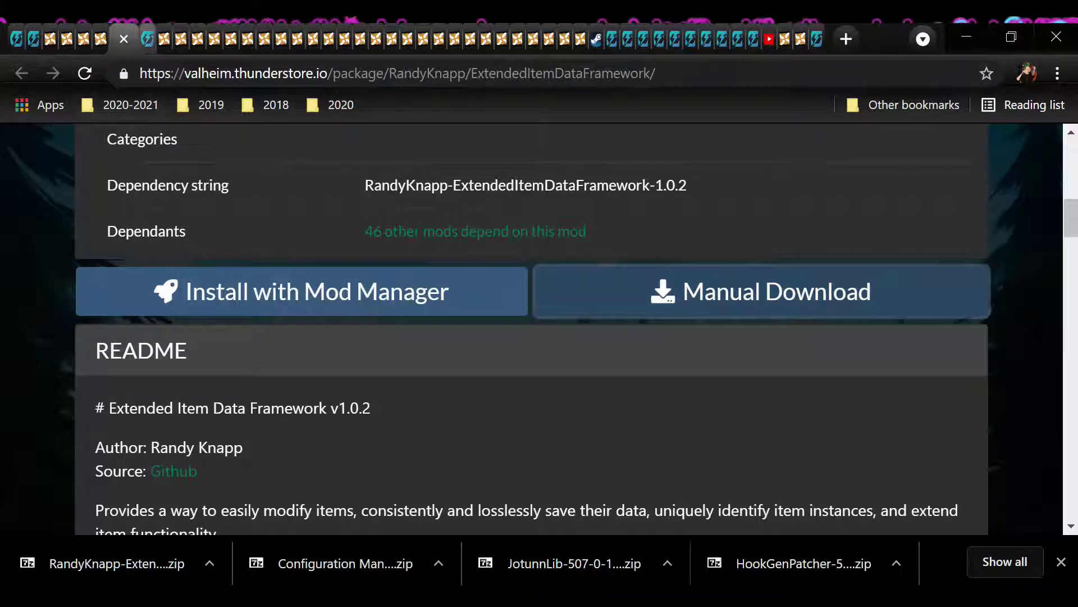
click(148, 38)
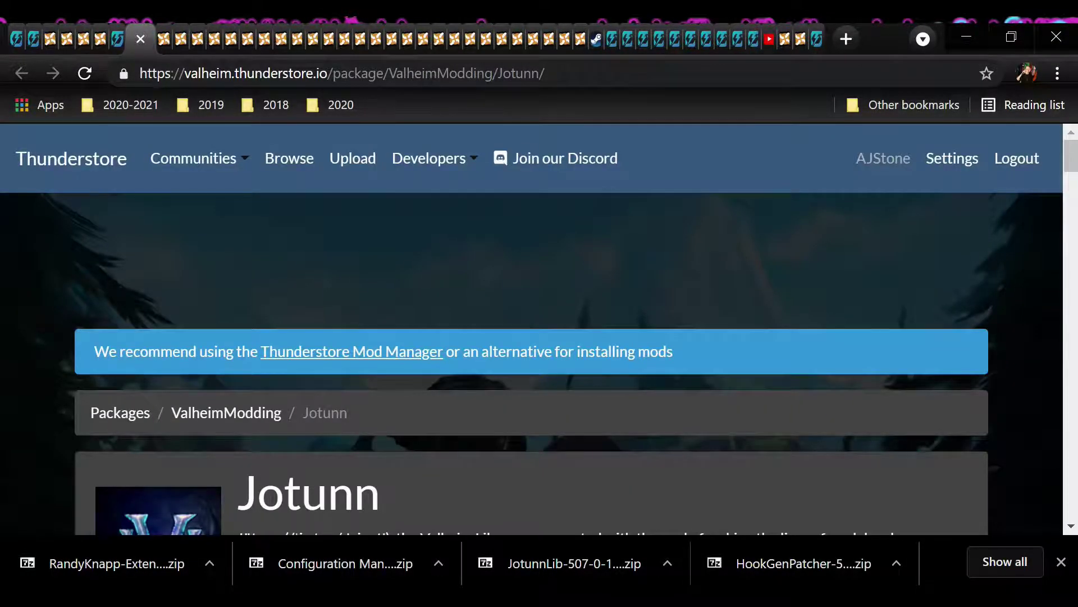
scroll(531, 329, down, 5)
scroll(531, 329, up, 2)
scroll(531, 329, down, 15)
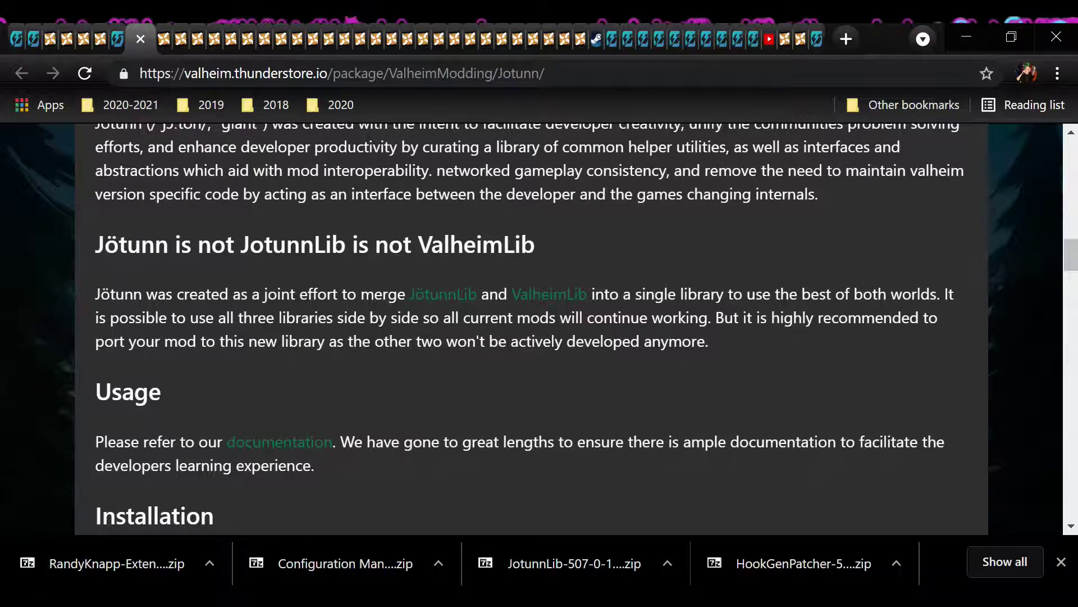
scroll(532, 329, down, 5)
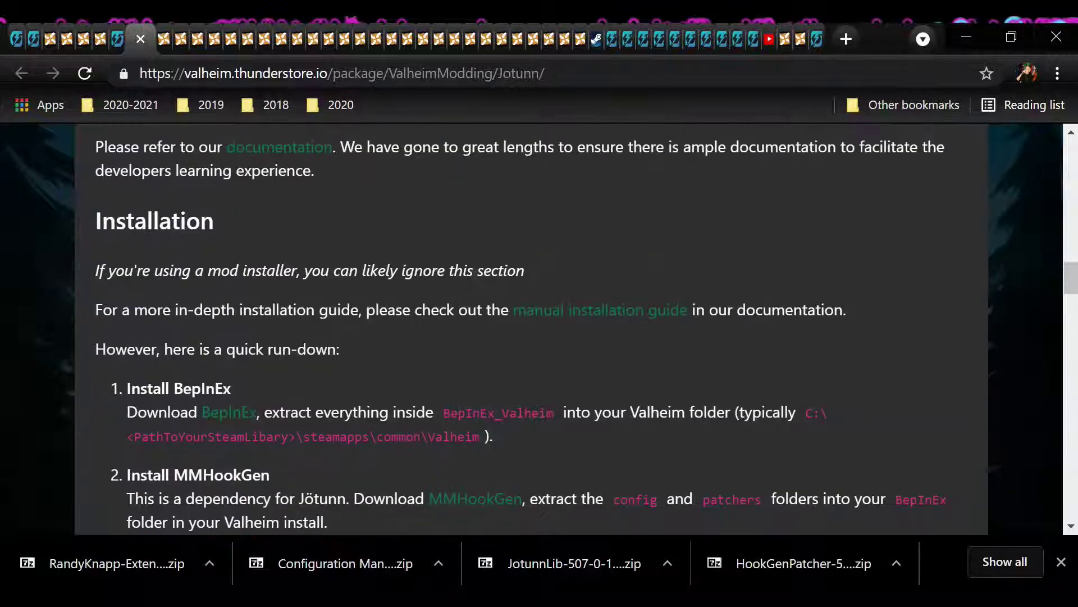
scroll(531, 329, down, 2)
scroll(531, 328, down, 2)
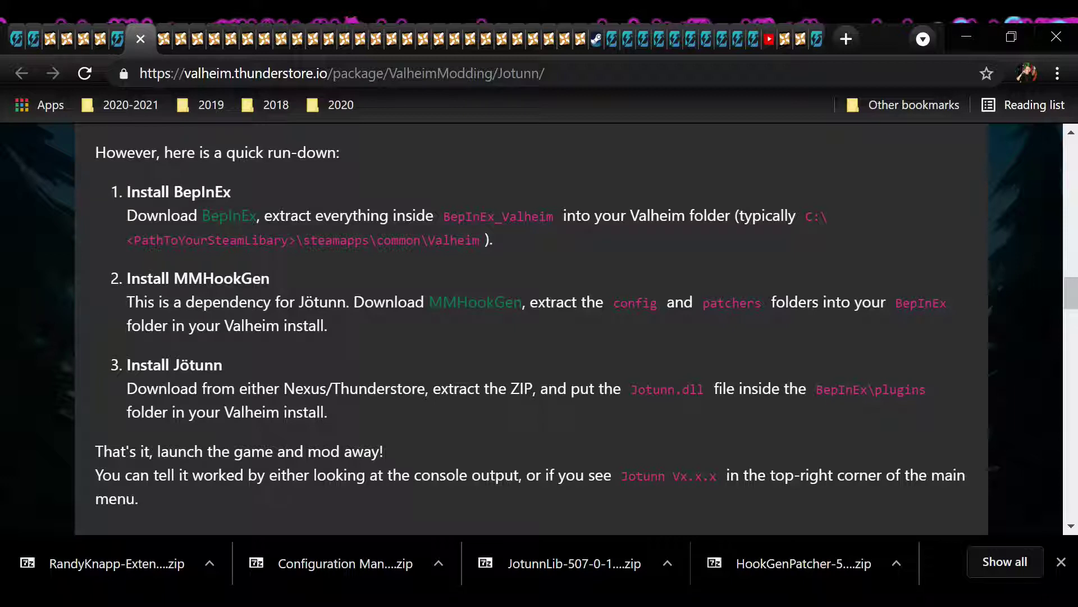
scroll(531, 328, up, 4)
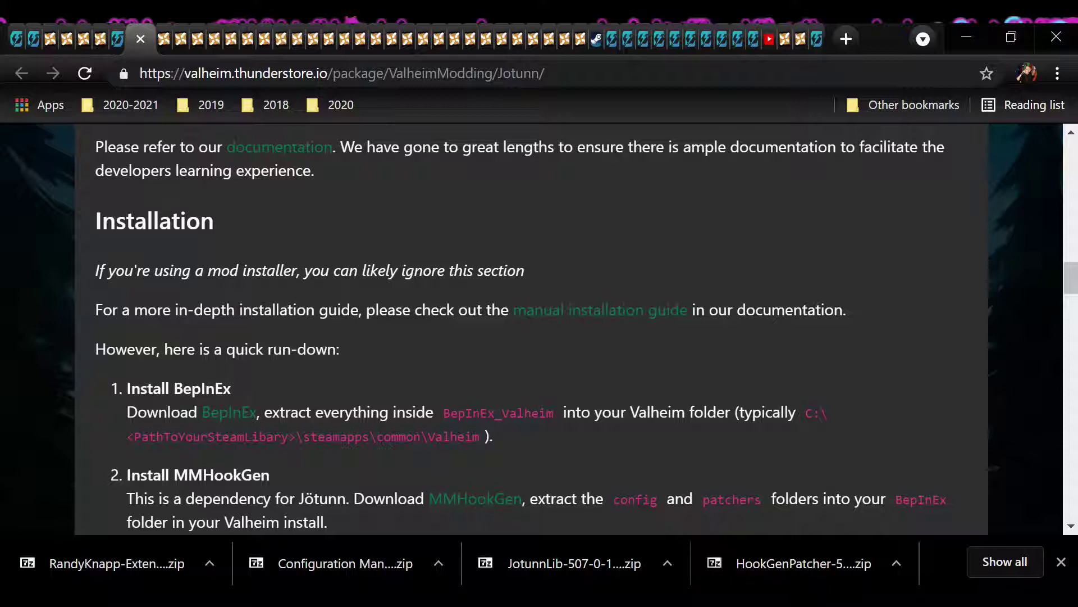
scroll(531, 329, down, 5)
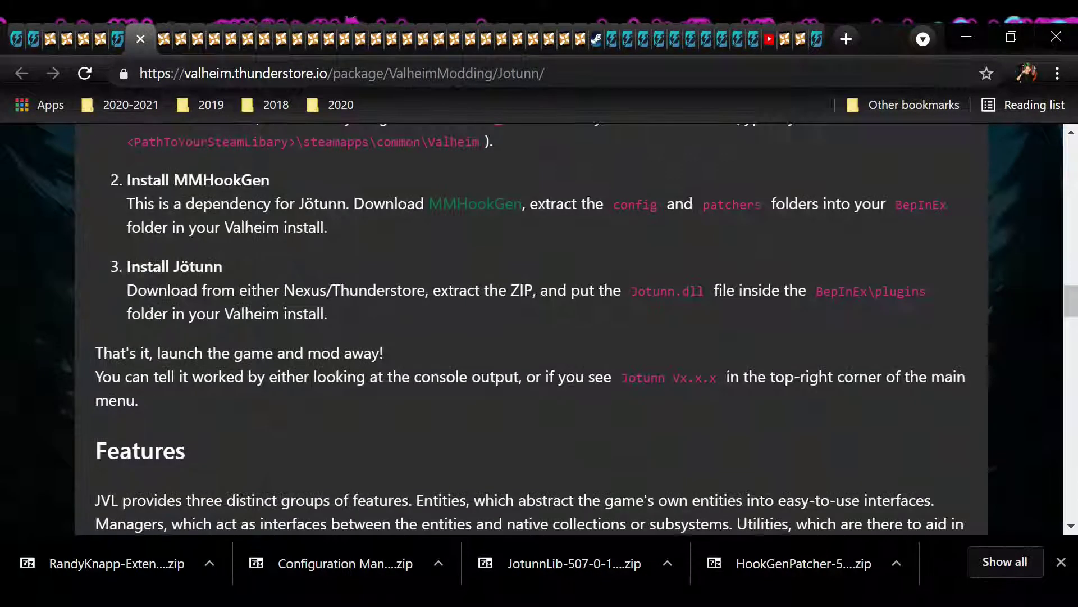
scroll(532, 328, down, 2)
scroll(531, 329, up, 4)
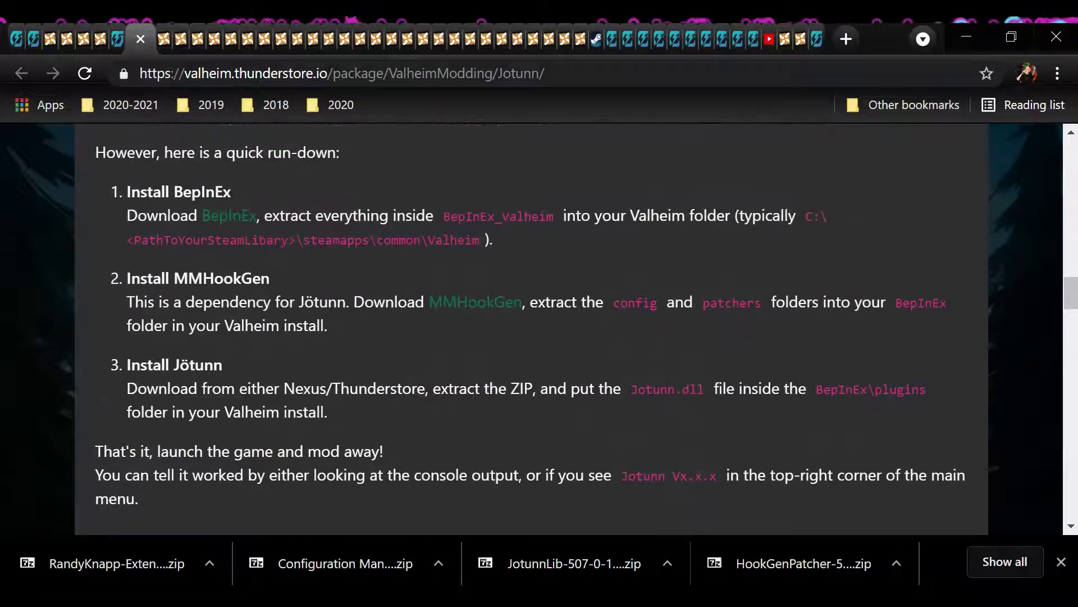
scroll(532, 329, down, 2)
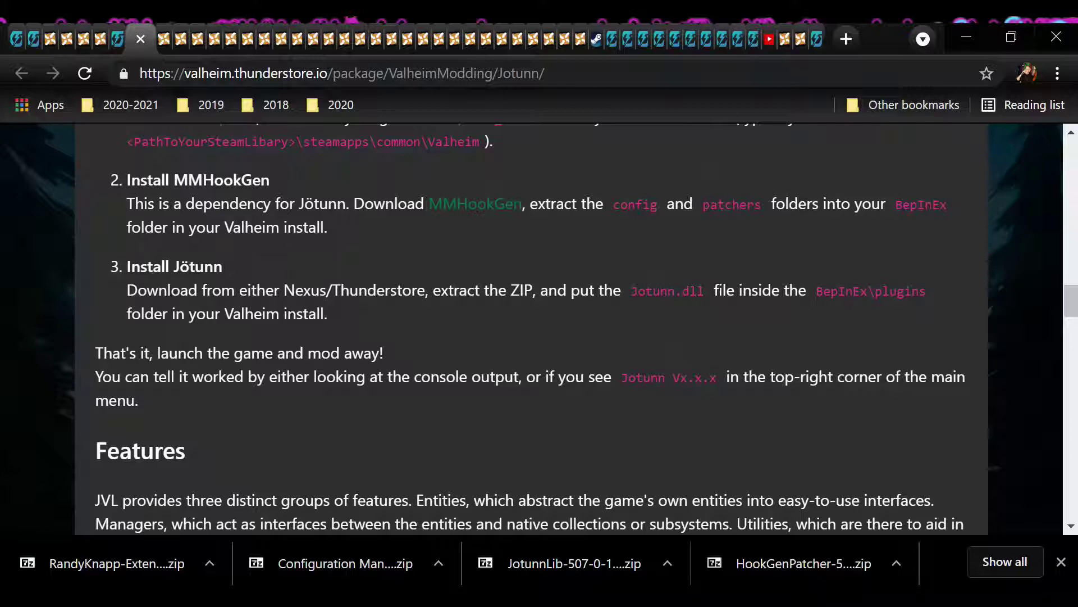
- Try to manually download the Jotunn 2.0.11 zip into a new folder named jotunn inside Mods
scroll(532, 329, up, 20)
scroll(531, 329, down, 7)
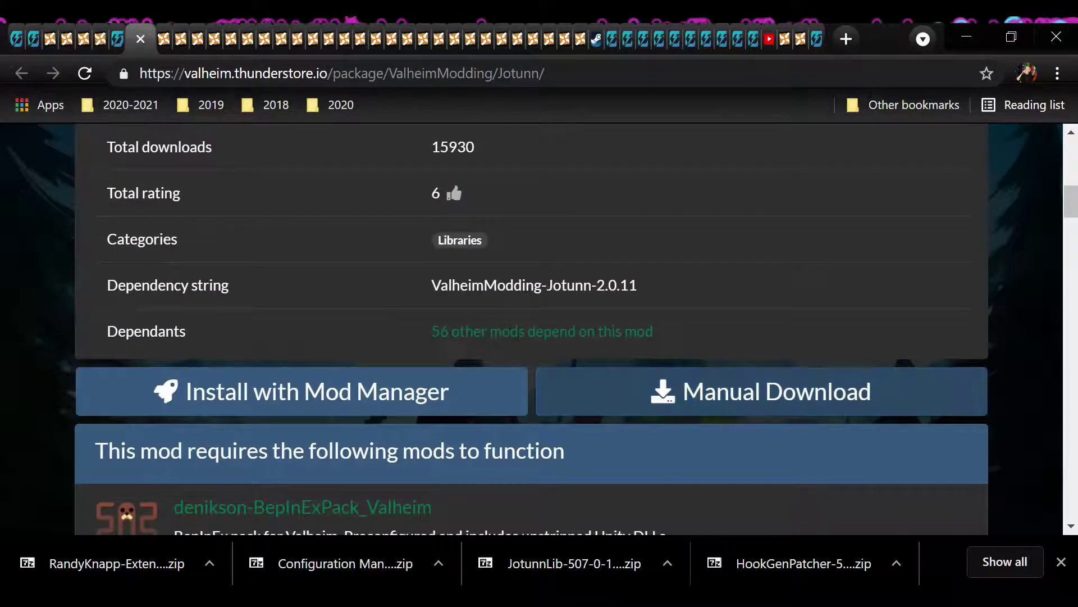
click(761, 391)
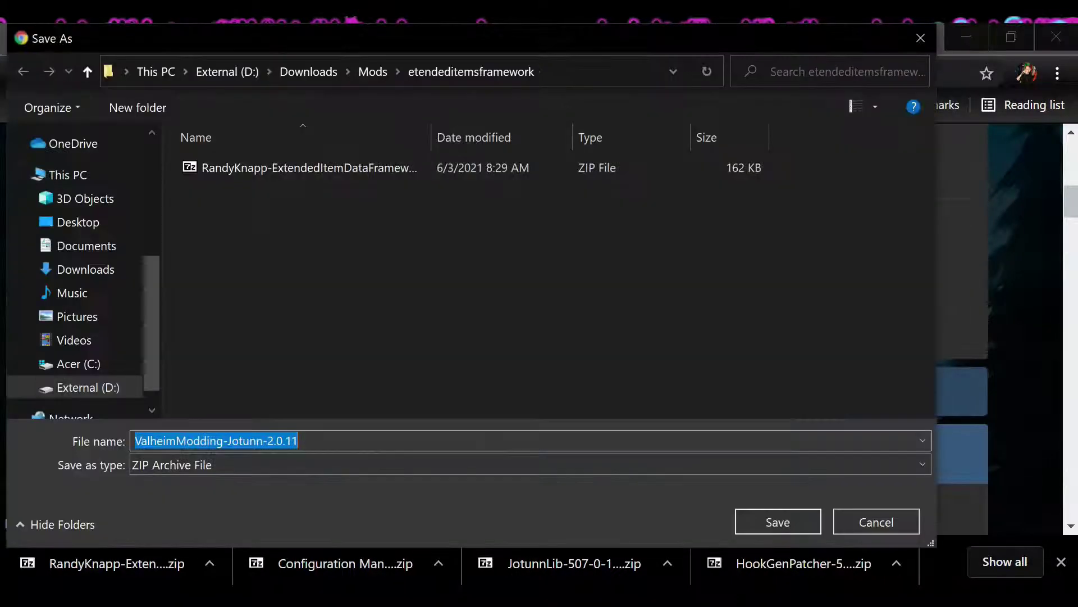
click(88, 72)
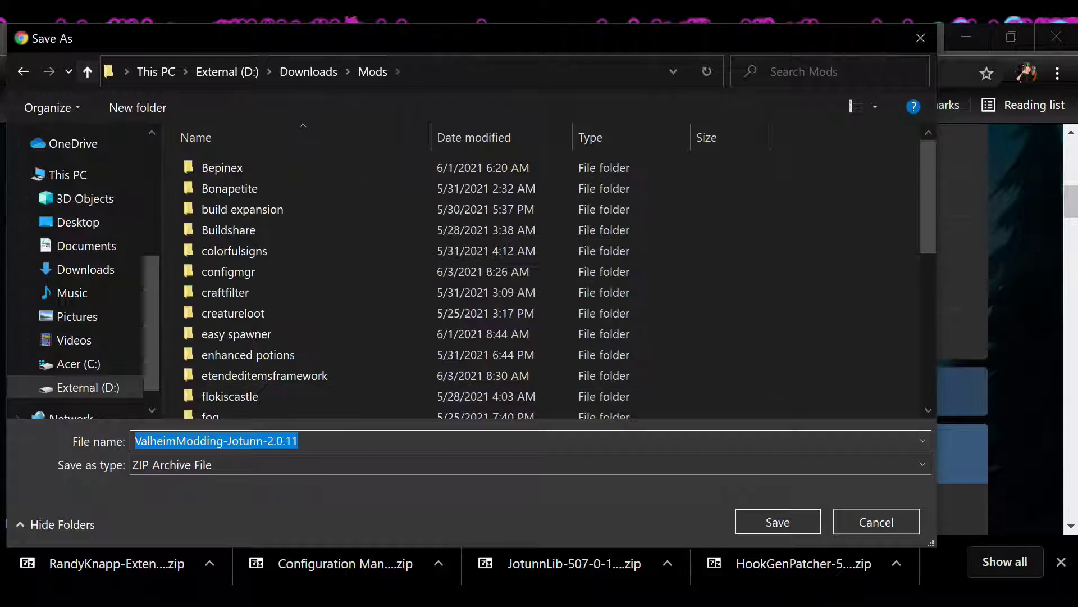
right_click(781, 208)
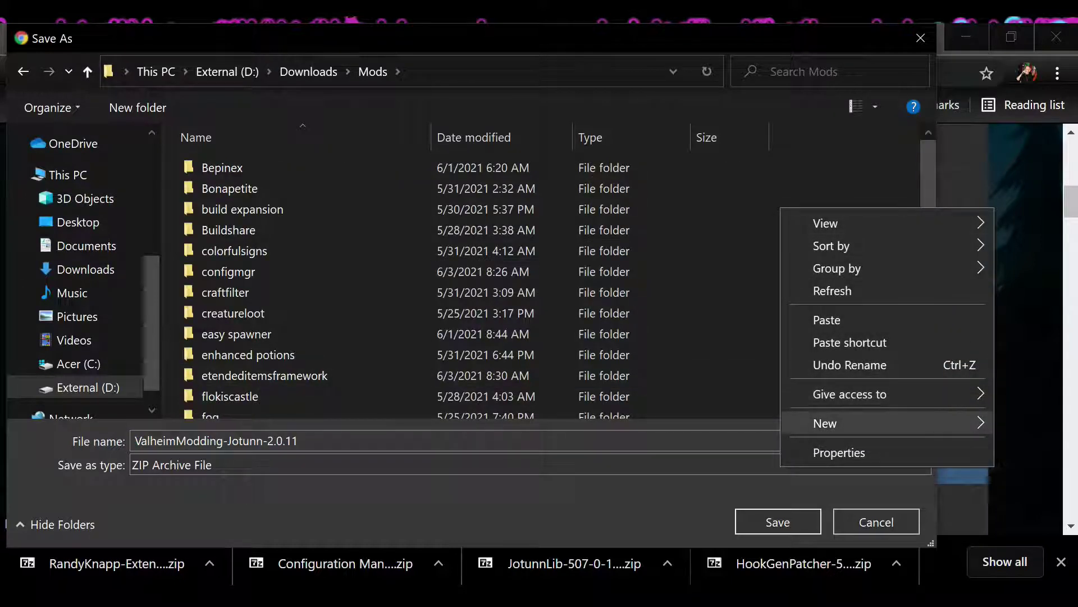
mouse_move(825, 424)
click(618, 425)
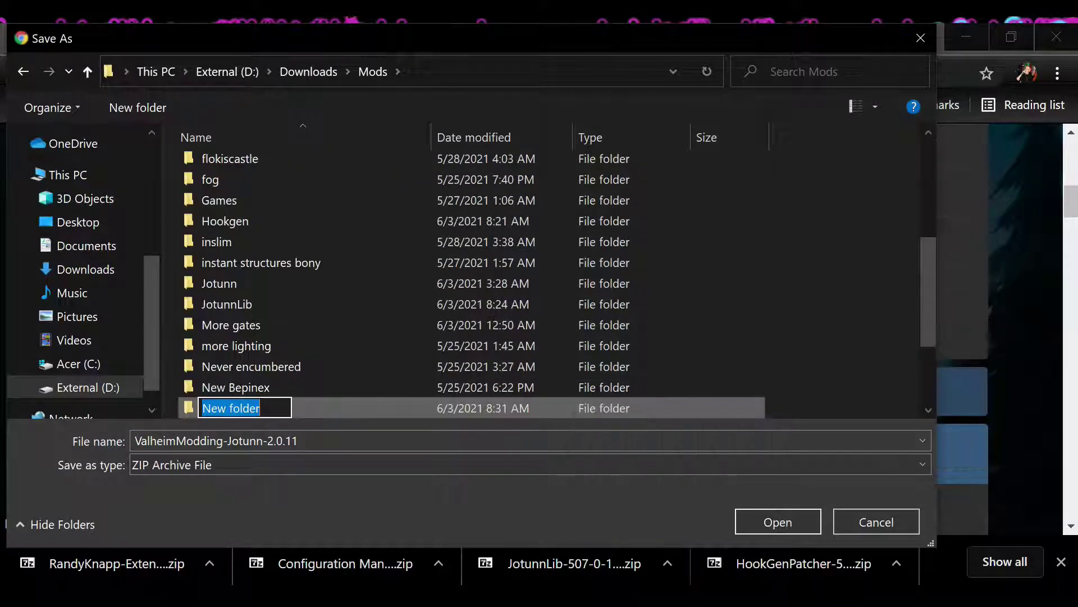
text(jo)
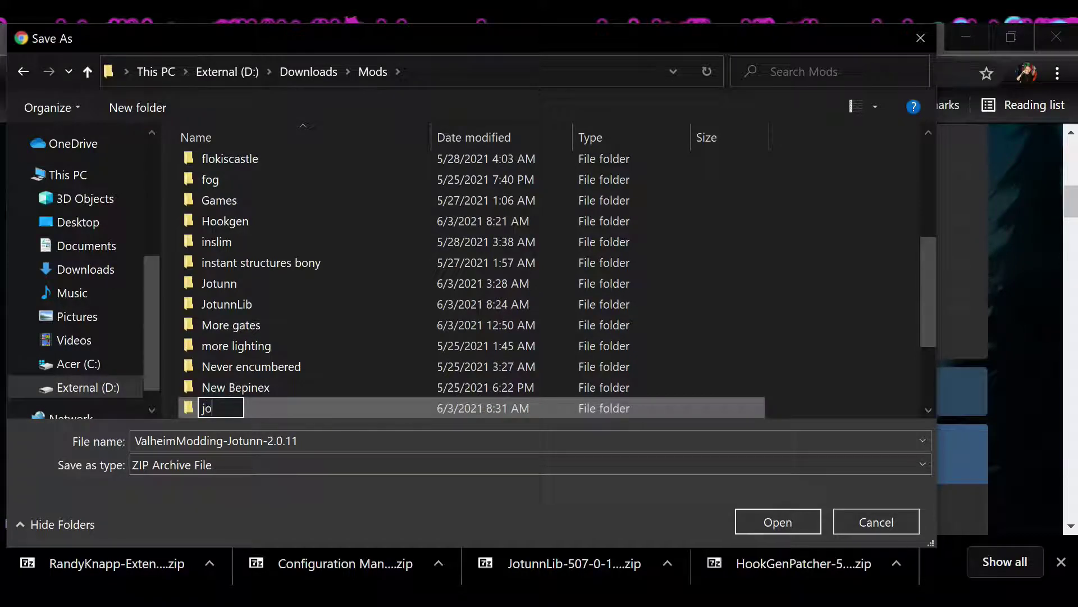
text(tunn)
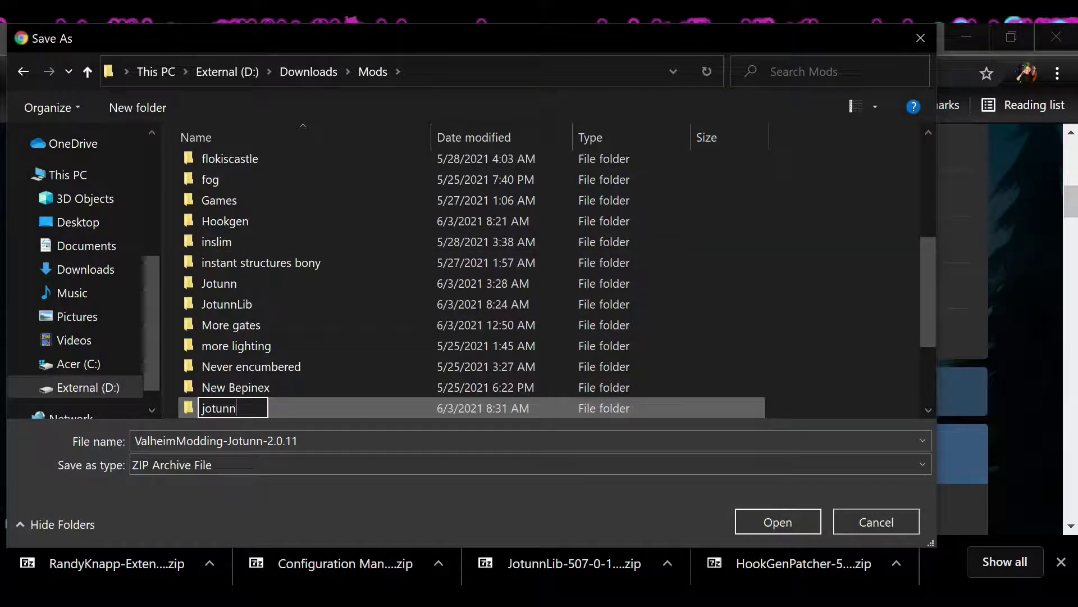
key(Return)
click(713, 475)
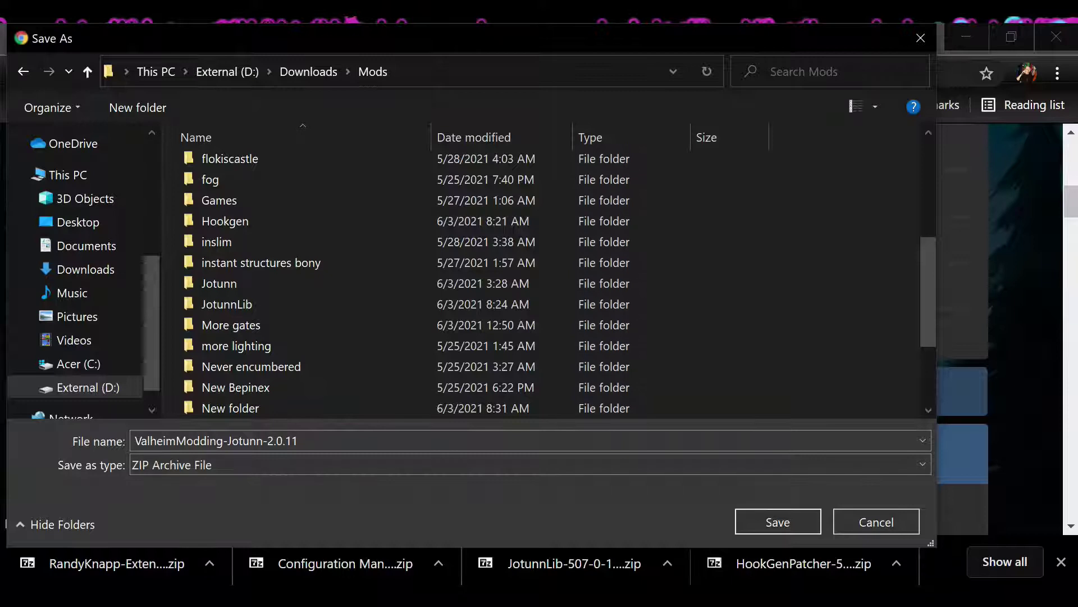
click(876, 522)
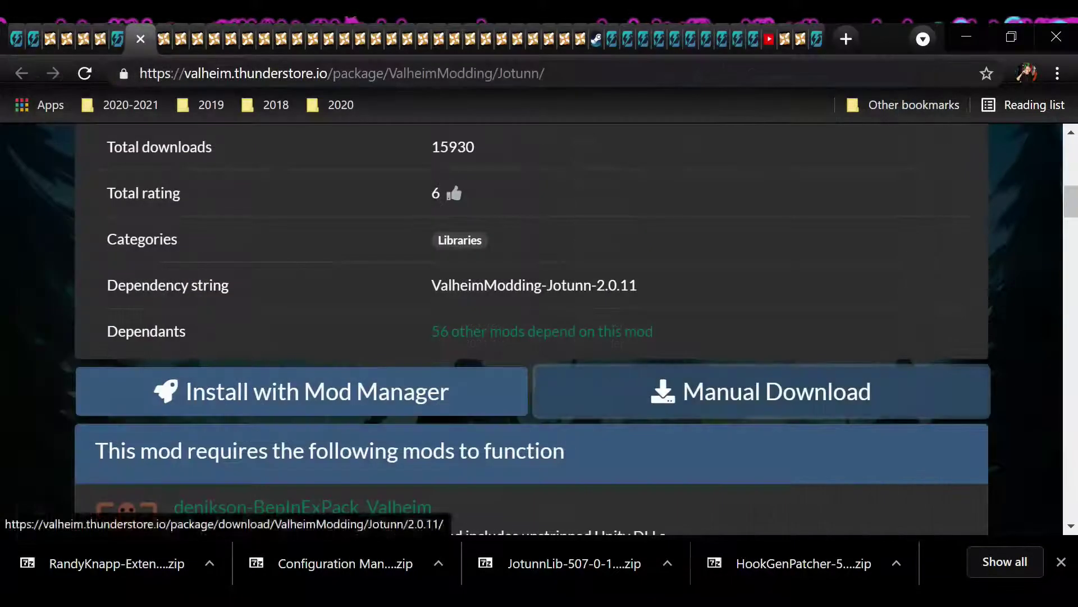
- Switch to File Explorer and open the existing Jotunn folder inside the Mods download folder
click(168, 599)
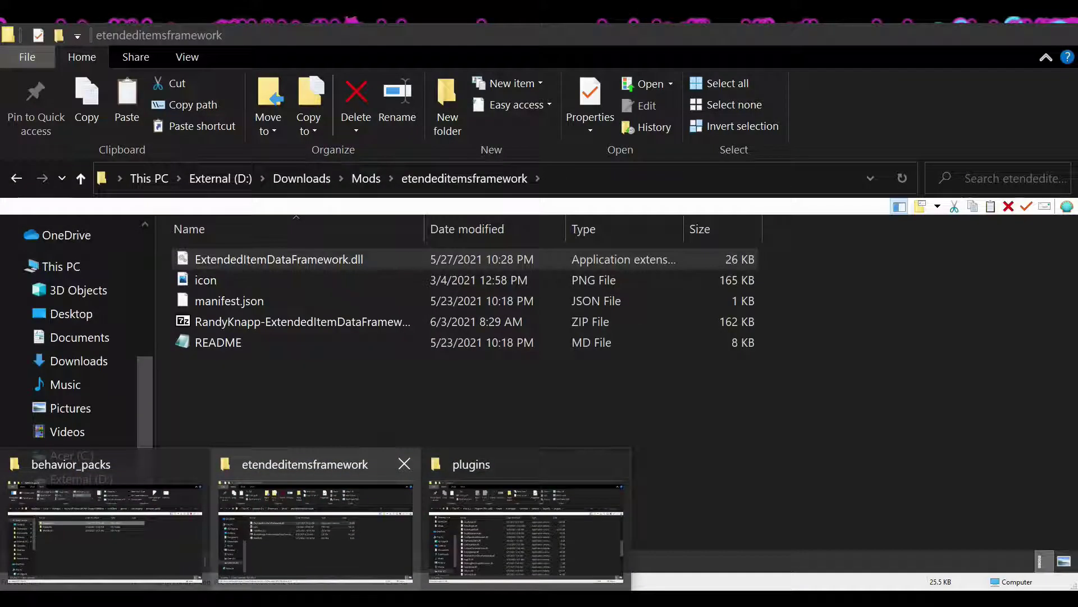
click(315, 528)
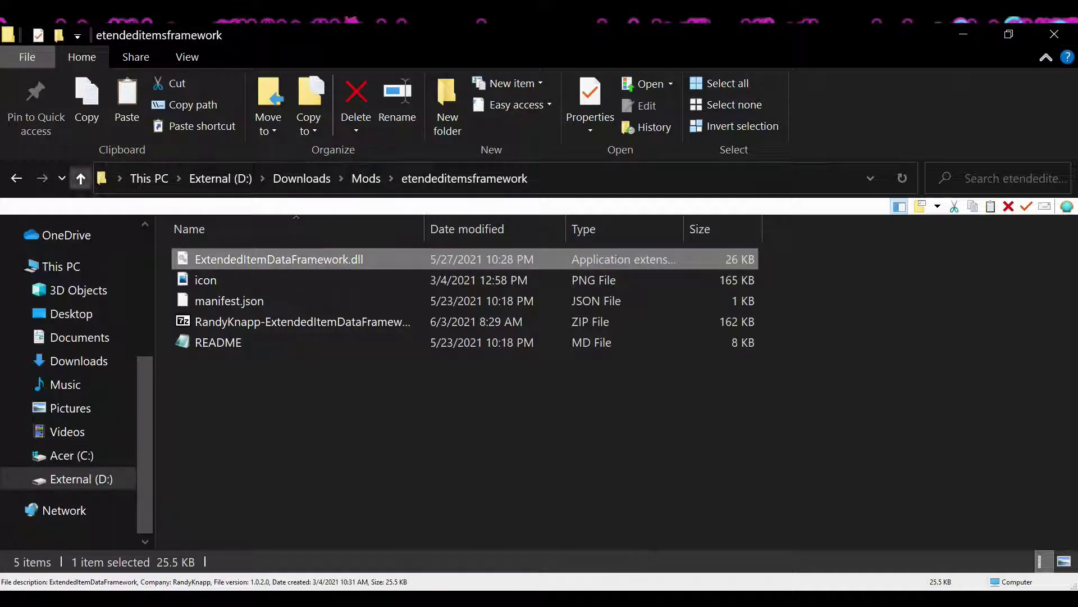
click(81, 179)
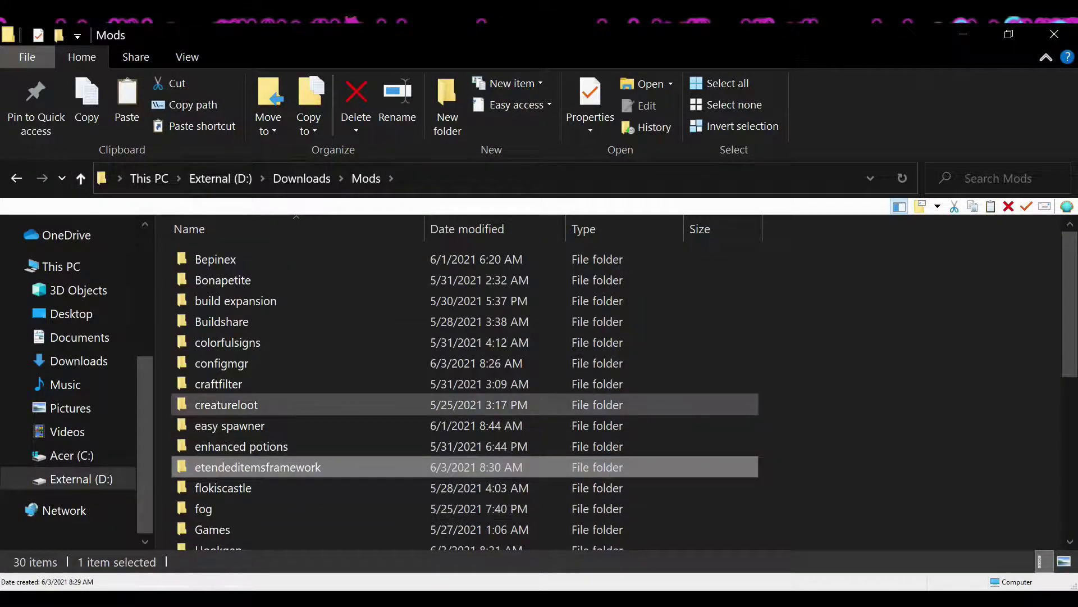
scroll(337, 402, down, 3)
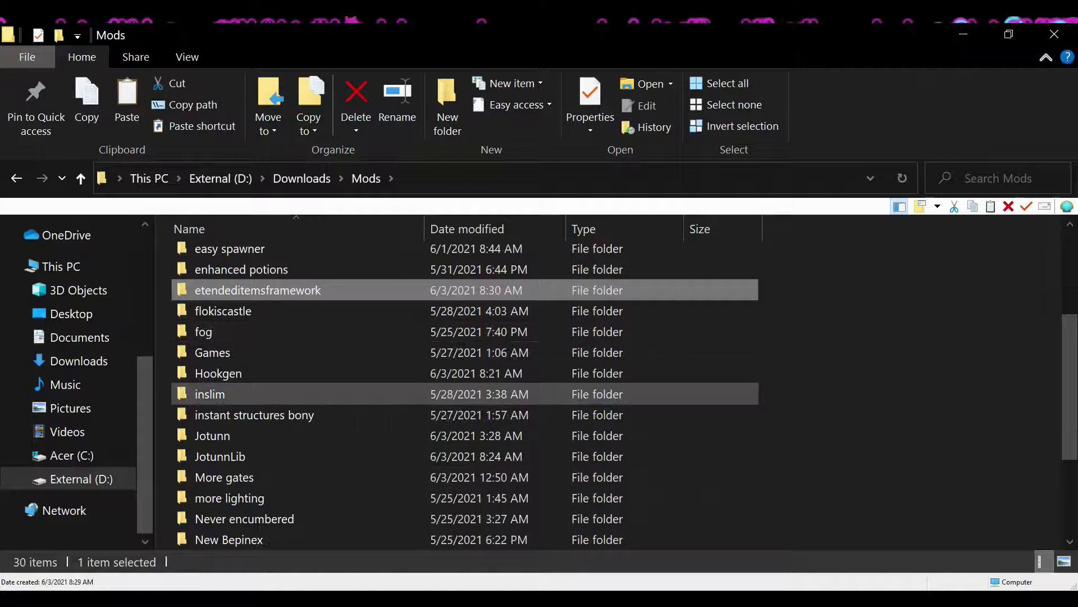
scroll(394, 393, down, 1)
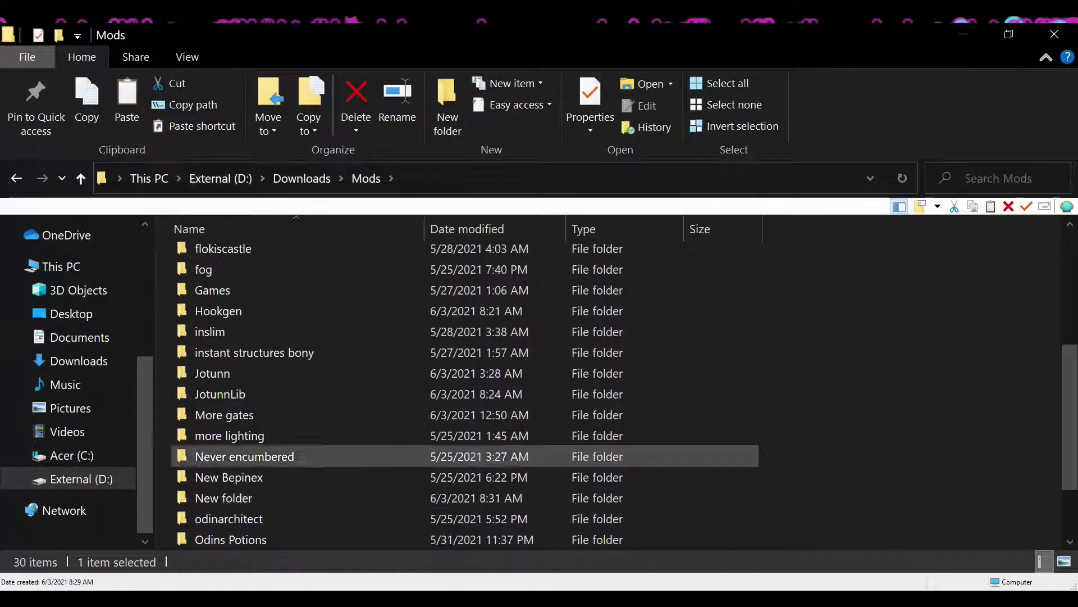
double_click(225, 373)
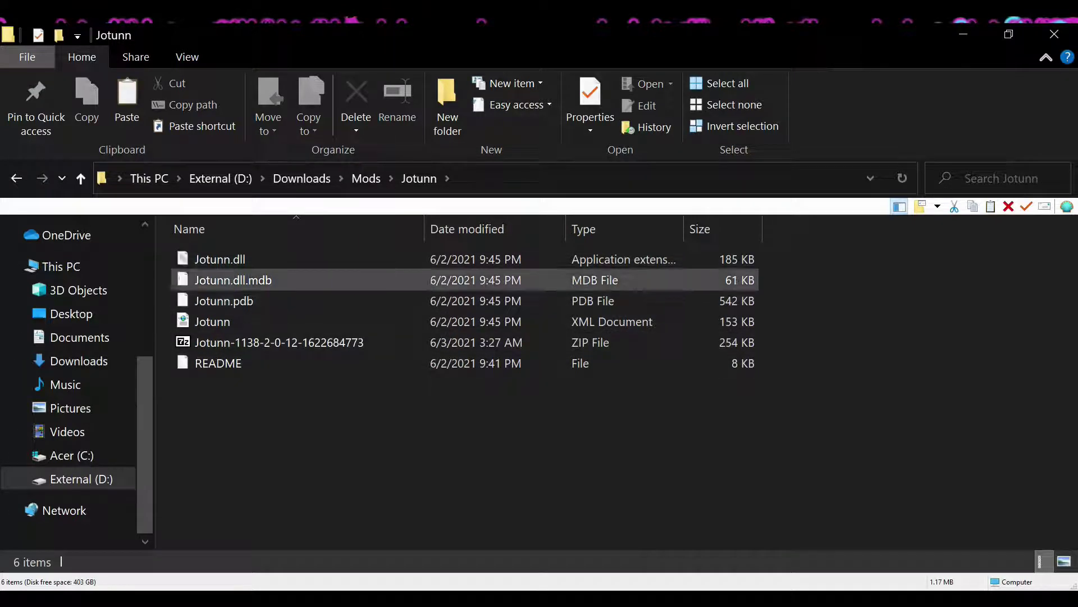
- Copy Jotunn.dll from the Jotunn folder
right_click(248, 260)
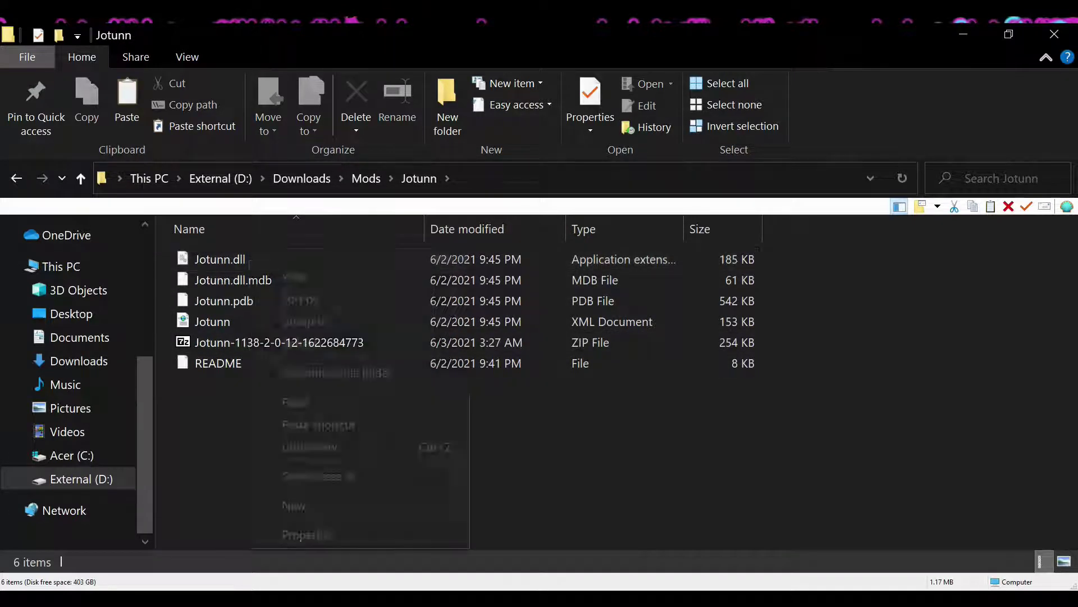
key(Escape)
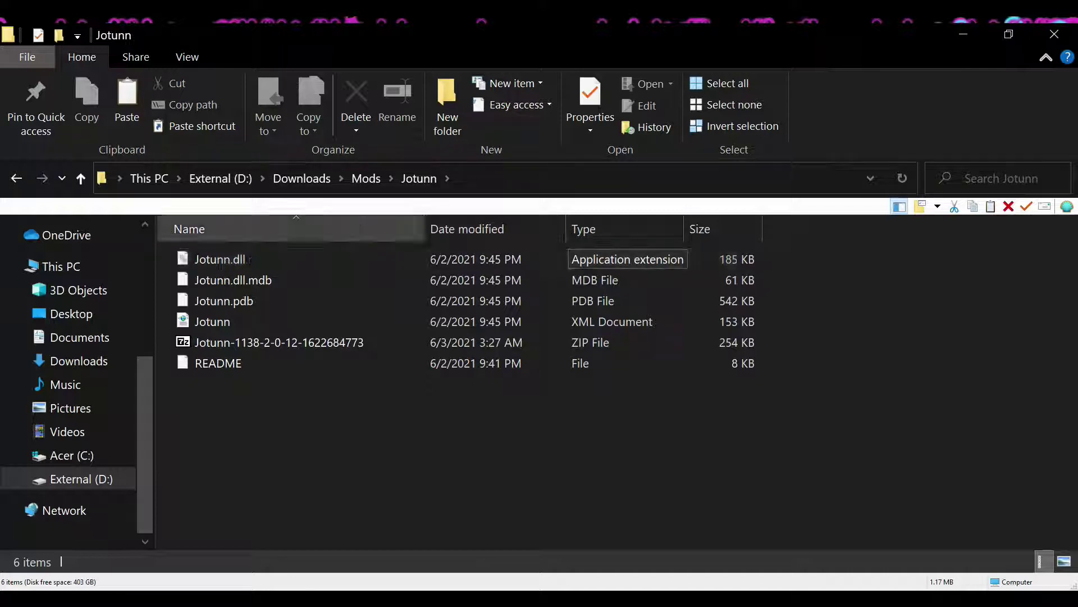
right_click(237, 259)
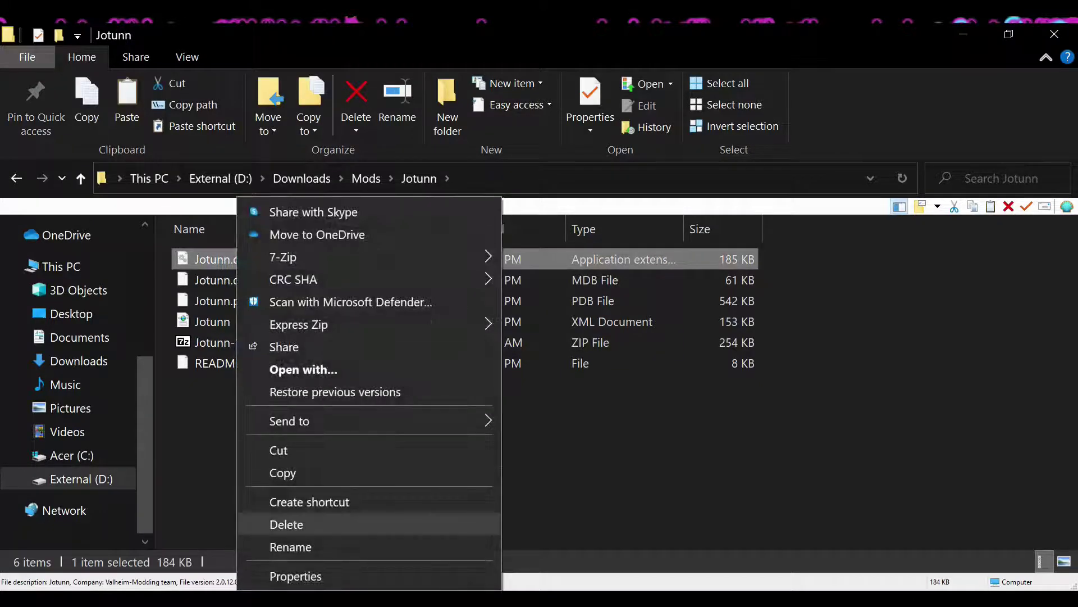
click(293, 473)
click(292, 460)
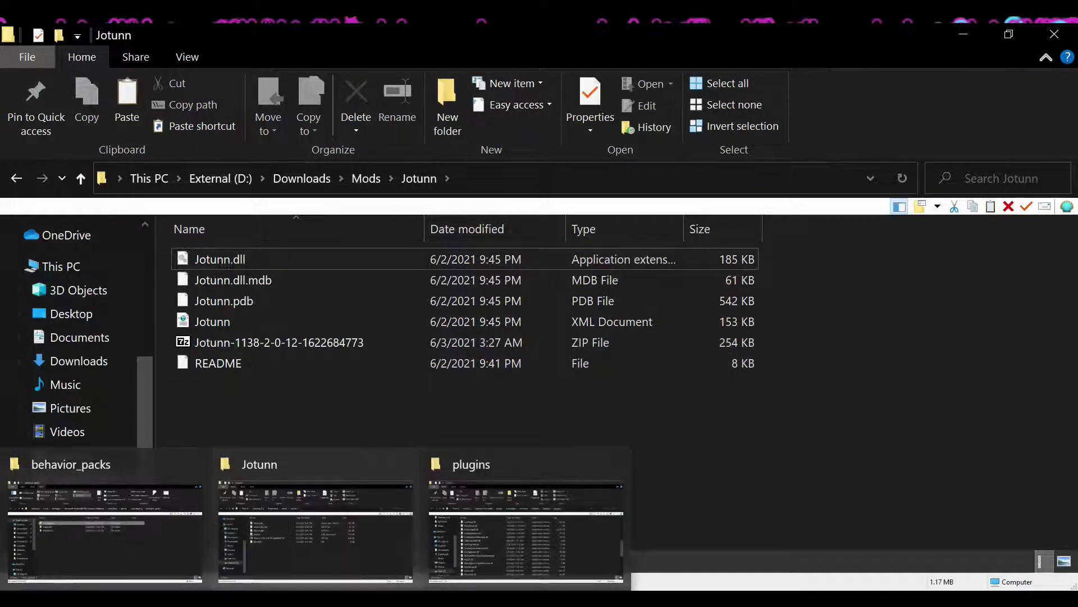
- Switch to the BepInEx plugins folder to demonstrate where Jotunn.dll gets pasted, without pasting it
click(124, 599)
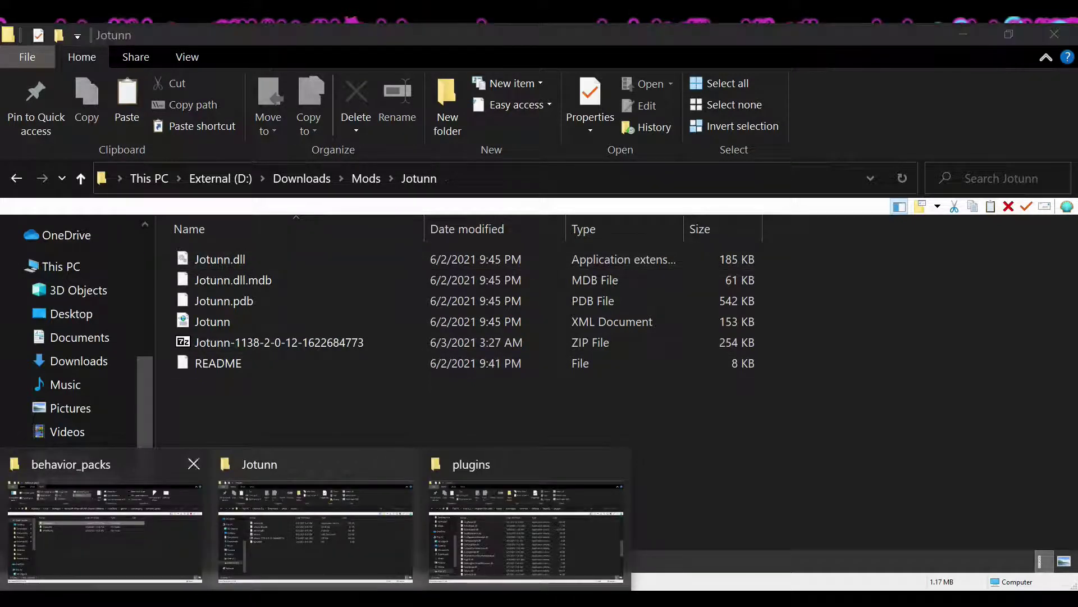
click(526, 531)
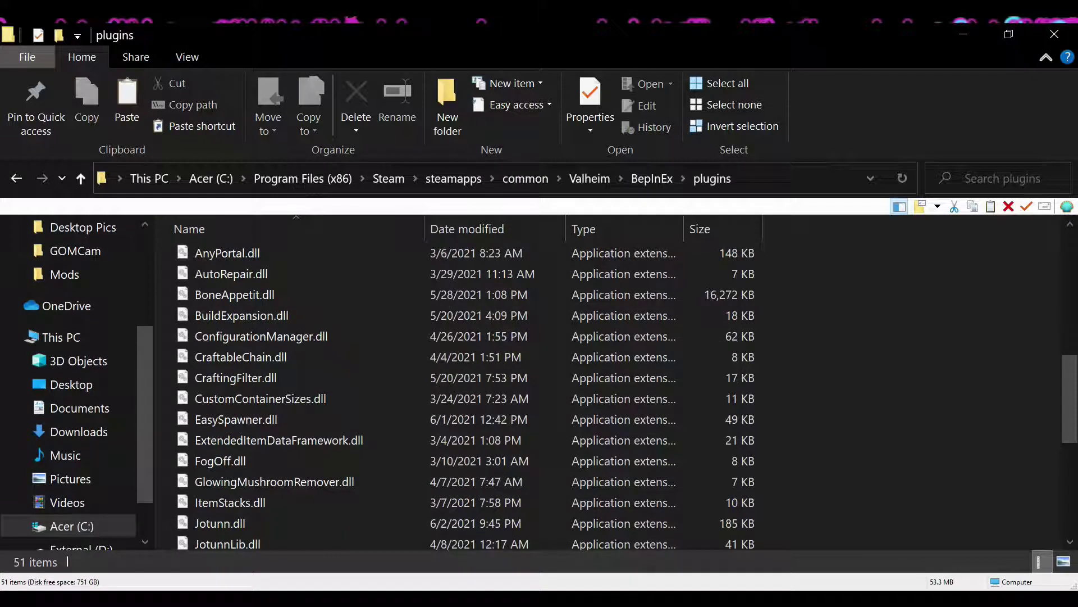
right_click(858, 281)
key(Escape)
- Switch to Chrome, open the ValheimExpanded page on Nexus Mods, and look over its mod details and download options
key(alt+Tab)
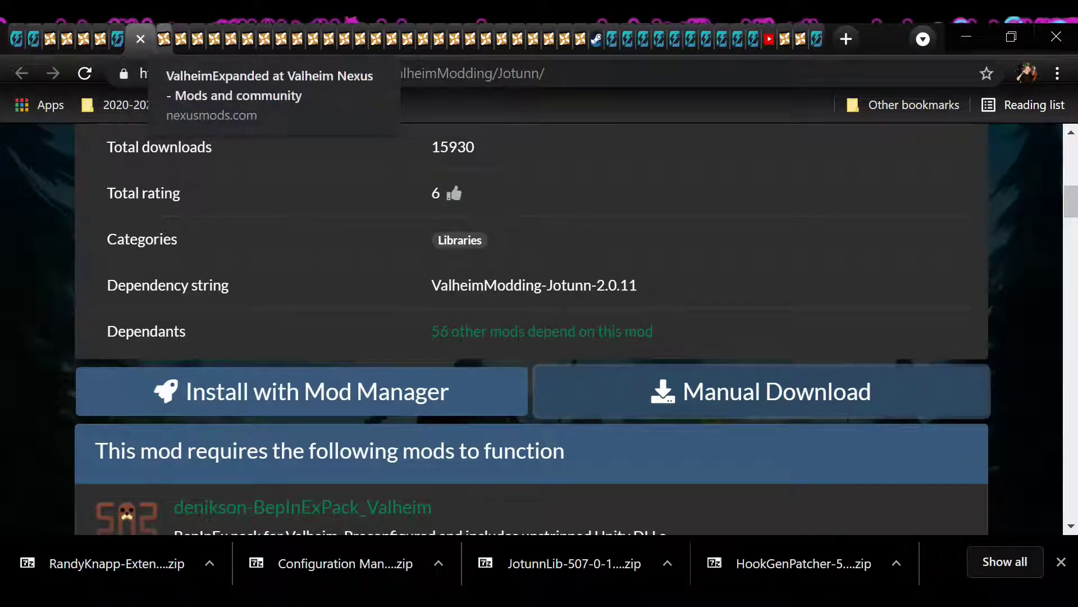
click(164, 38)
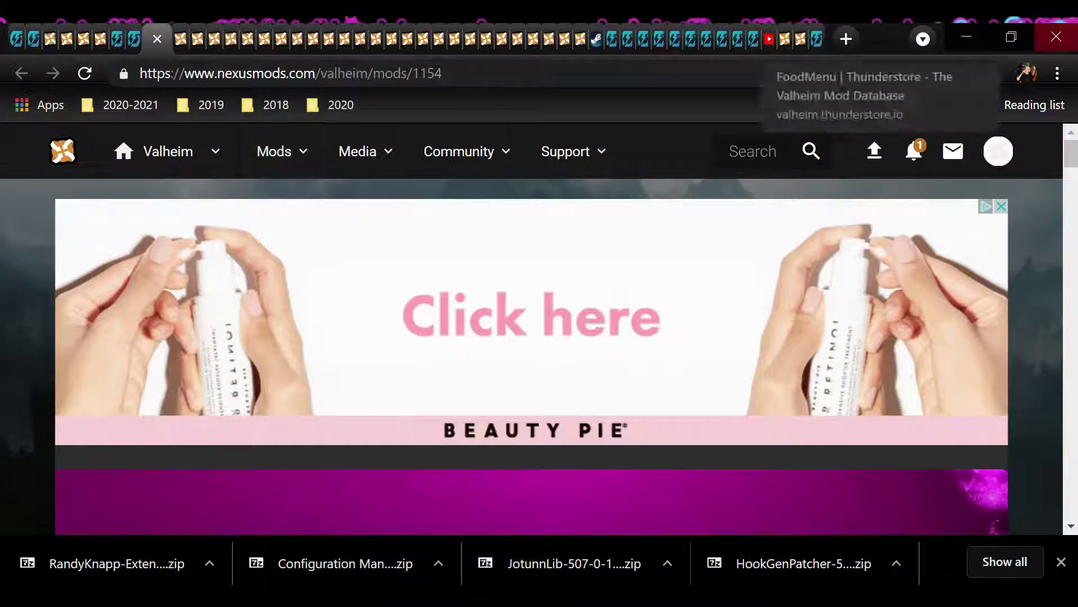
scroll(107, 477, down, 15)
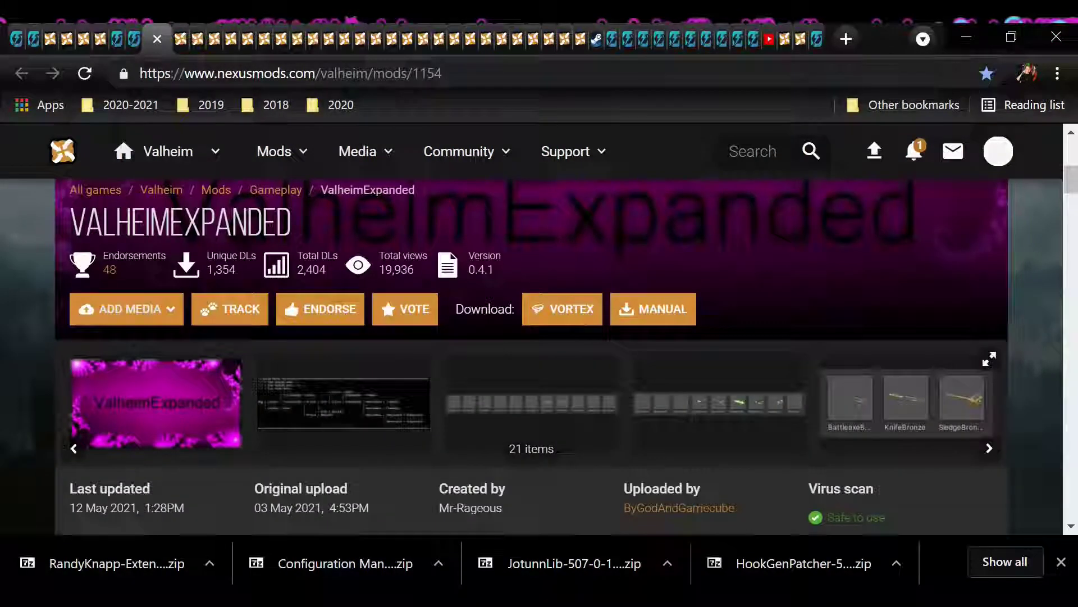
scroll(531, 360, down, 5)
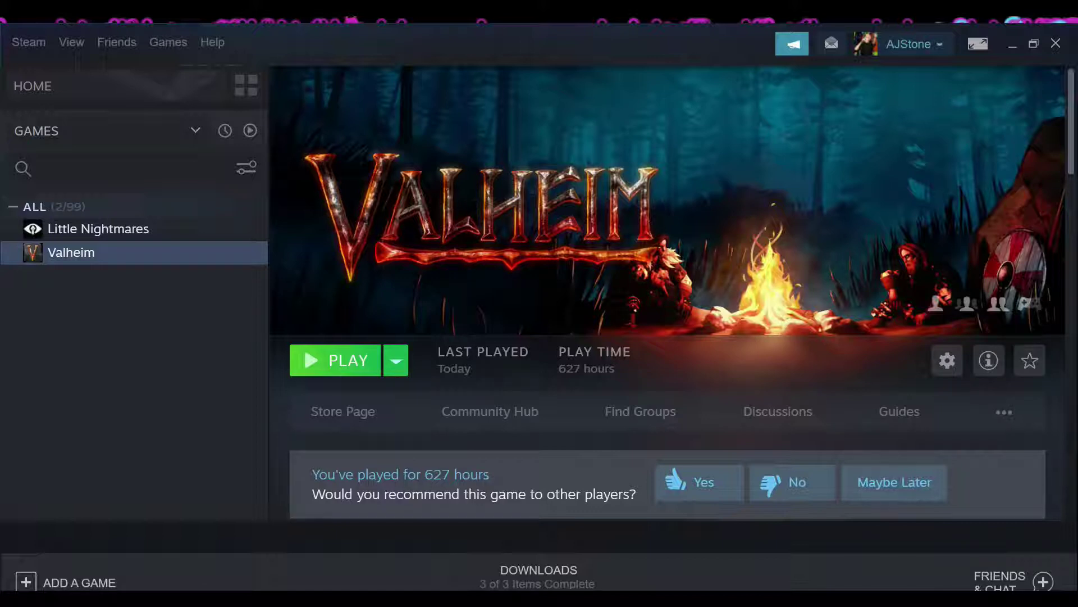
mouse_move(497, 598)
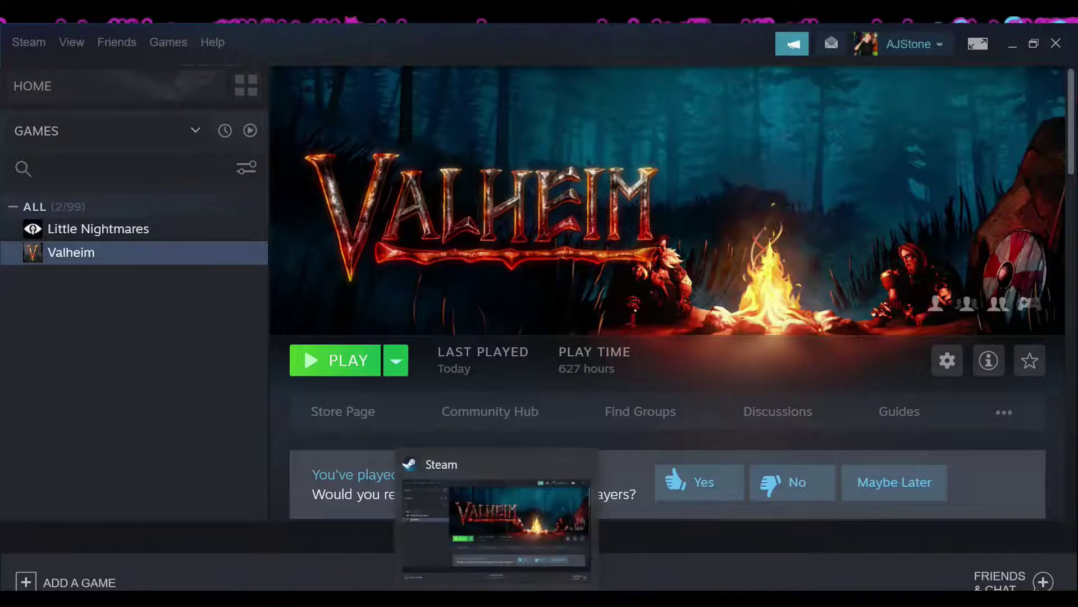